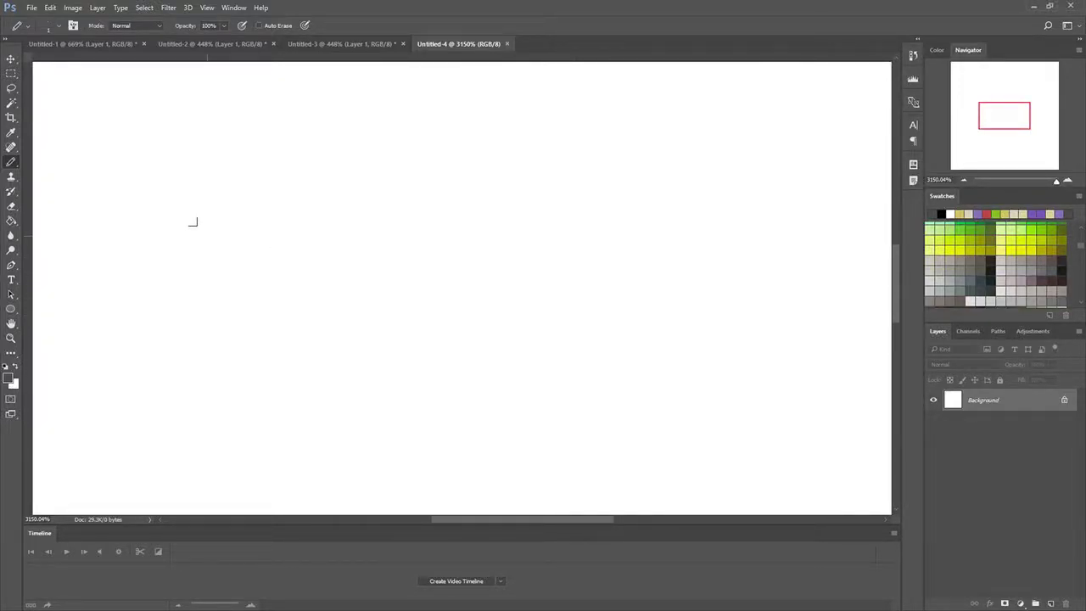
- Draw the dark grey desk-top outline: left edge, bottom and right side, and top edge
drag(204, 202, 204, 343)
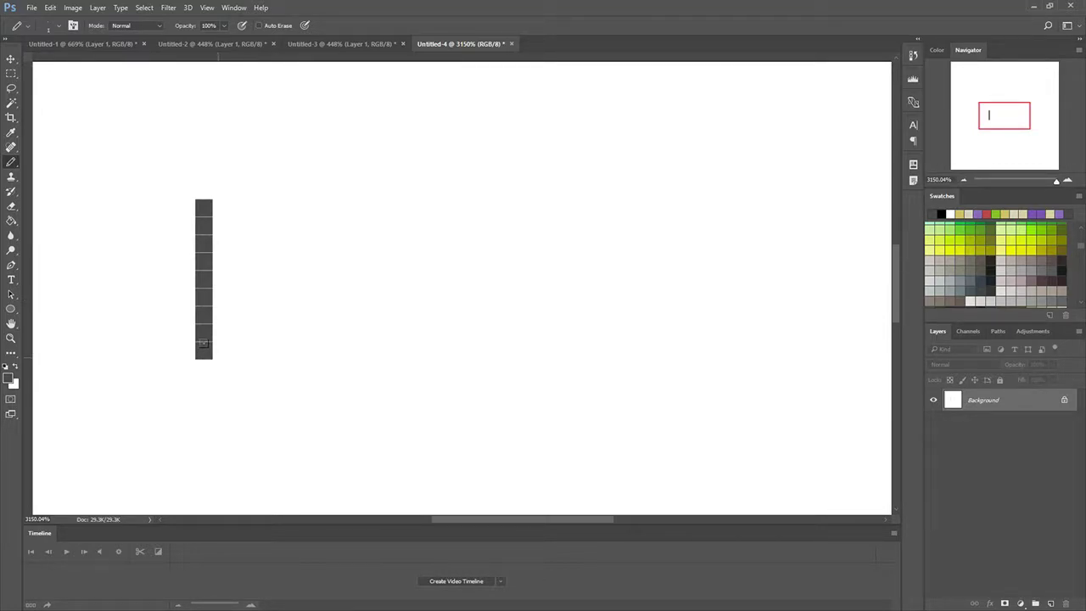
mouse_move(204, 342)
mouse_down()
mouse_move(656, 348)
mouse_move(639, 196)
mouse_up()
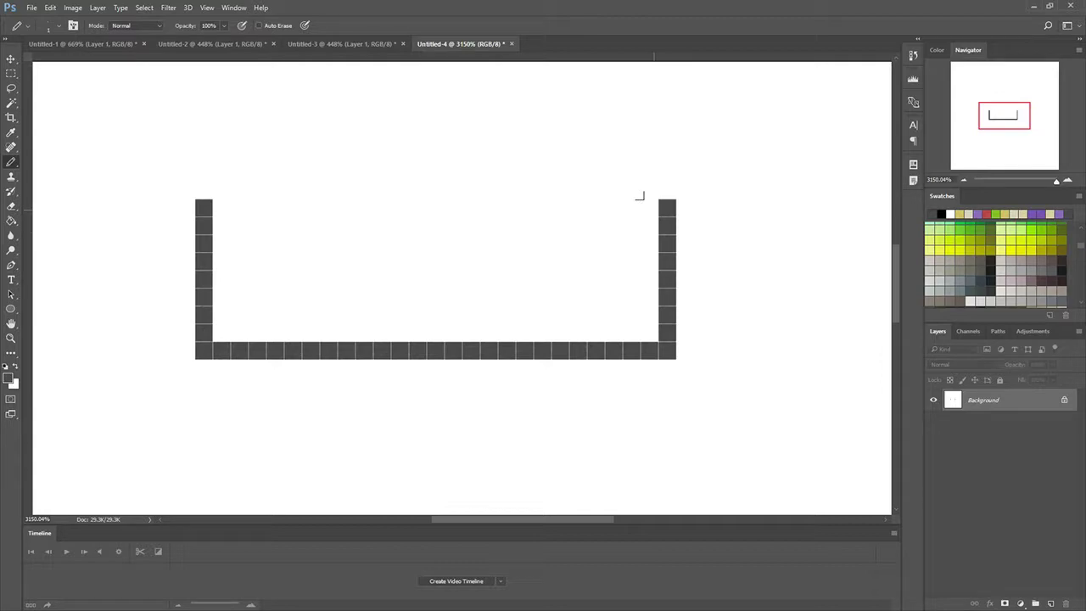
drag(640, 196, 391, 190)
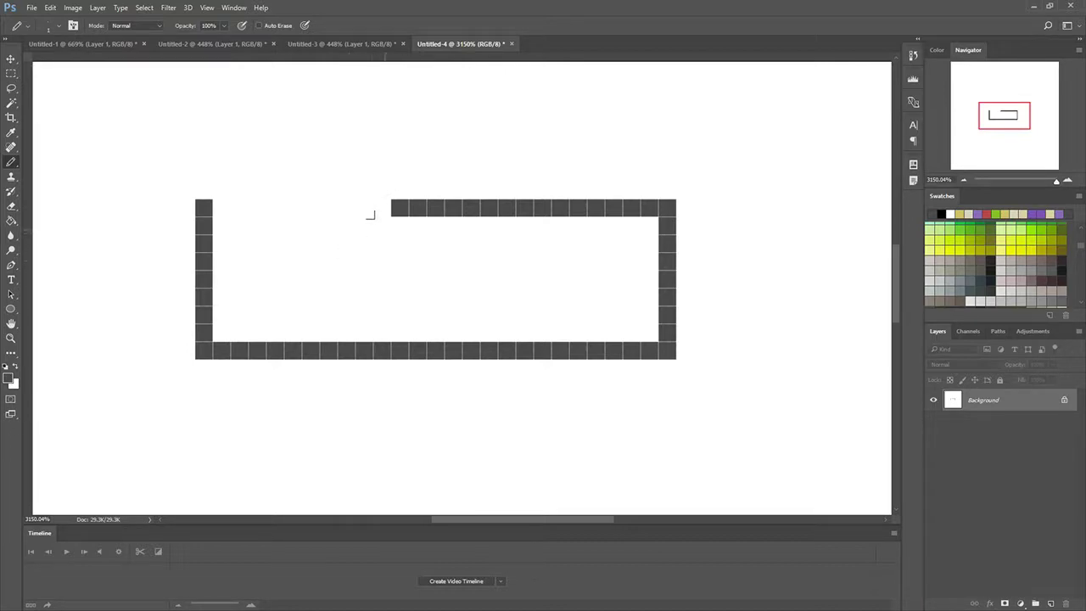
- Draw a vertical line rising from the desk's top edge
click(374, 219)
click(374, 203)
click(374, 170)
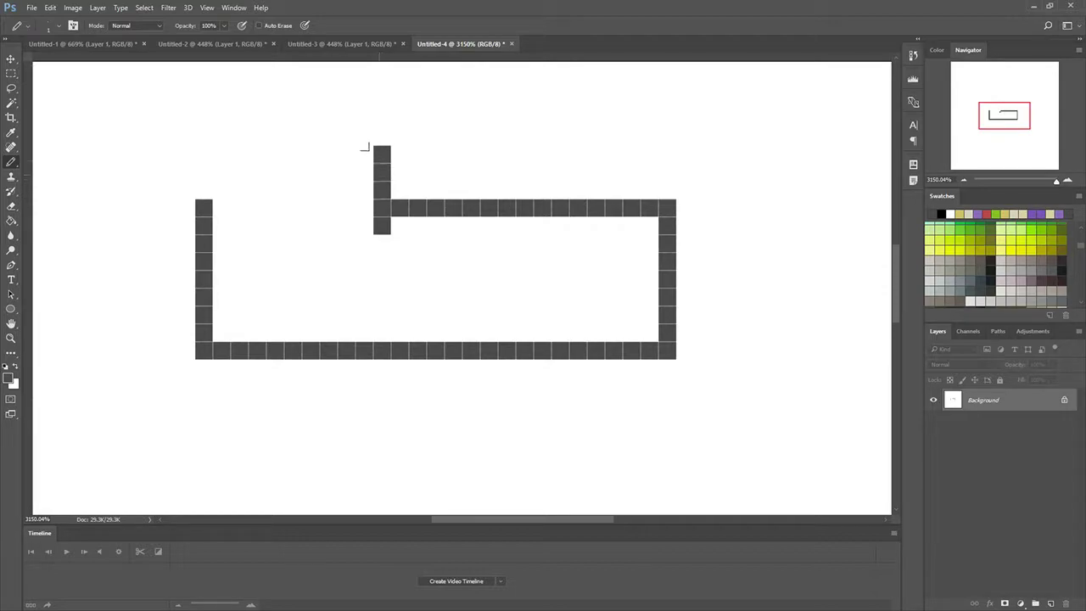
scroll(365, 161, up, 2)
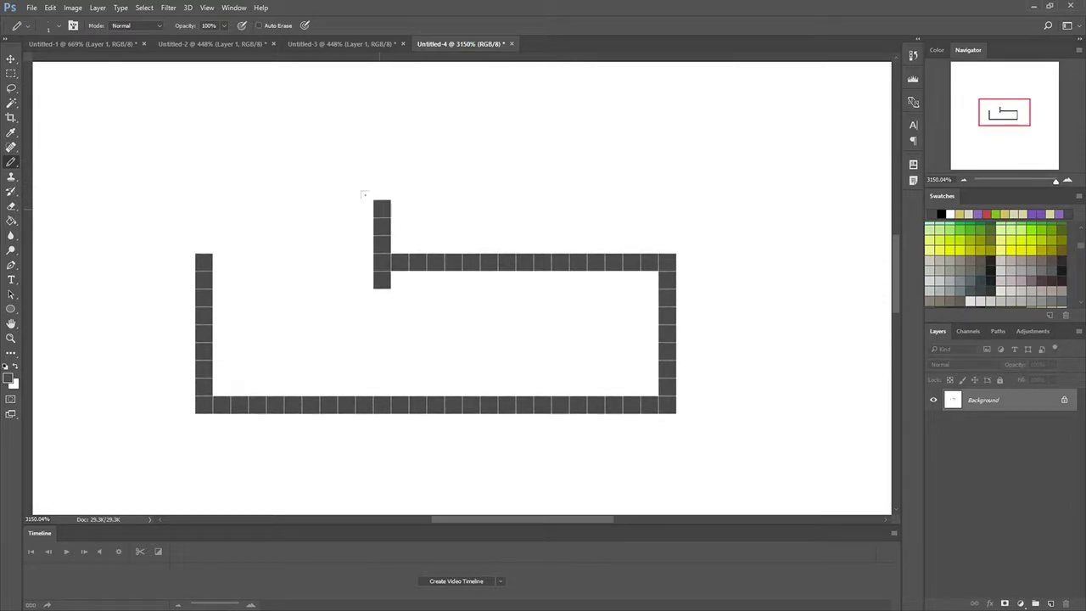
drag(369, 179, 369, 95)
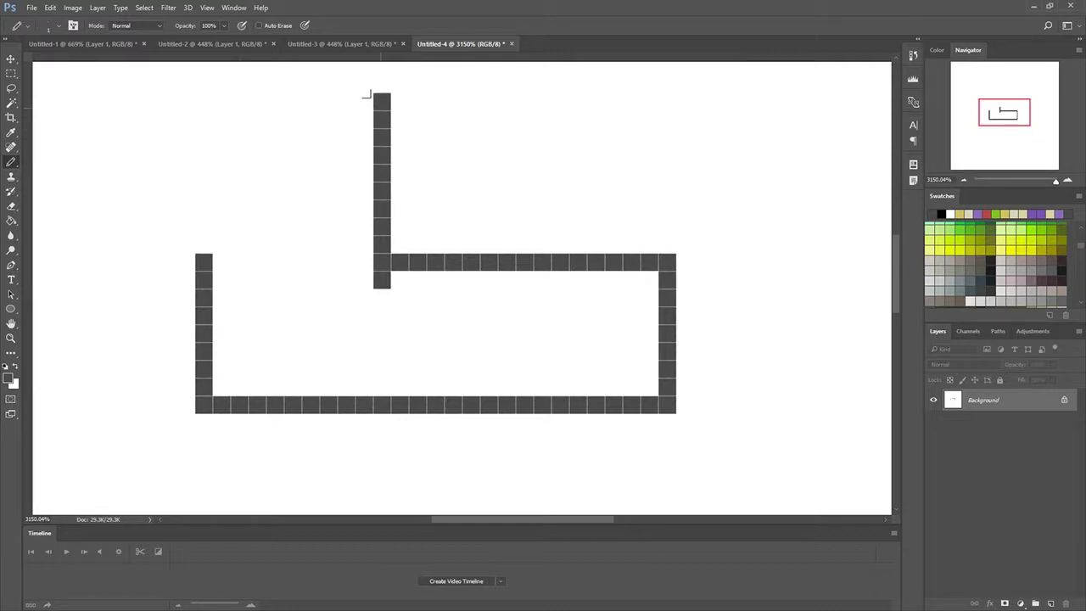
scroll(366, 105, up, 1)
- Cap the vertical line with a short pixel run heading left
click(349, 109)
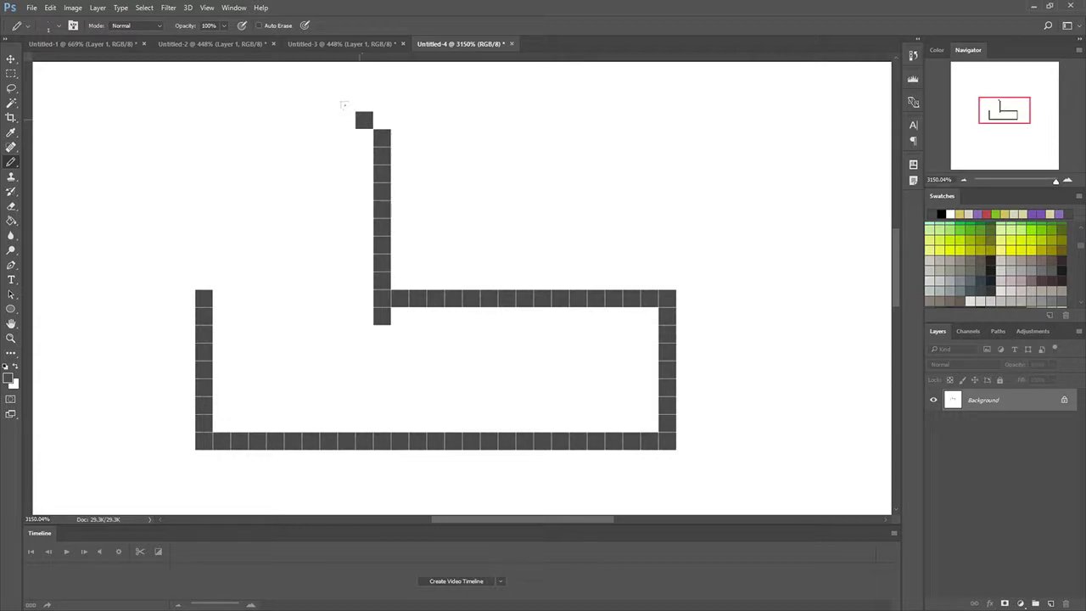
click(334, 97)
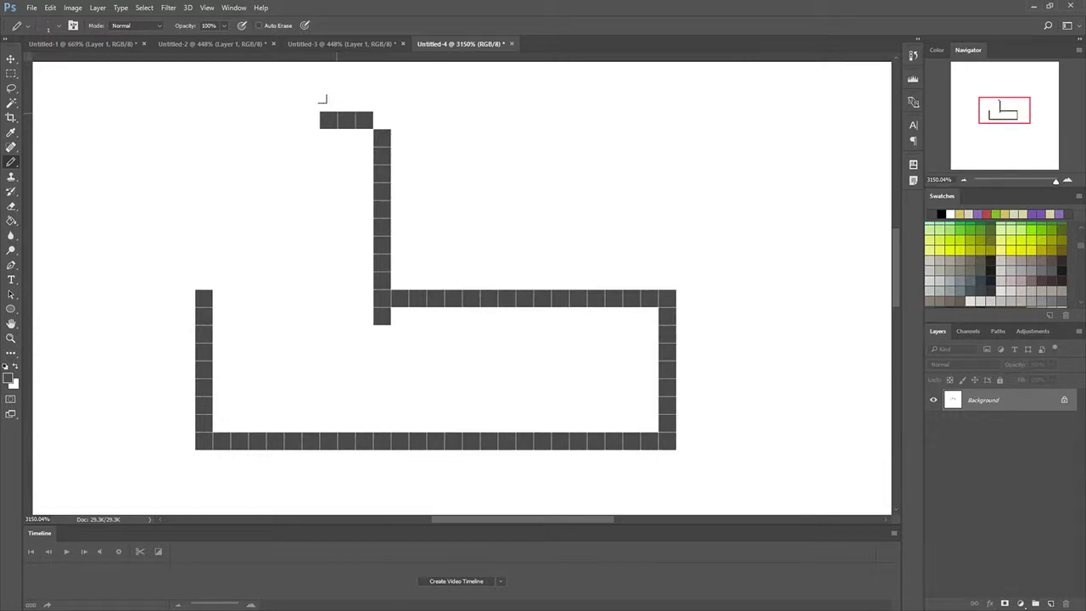
click(302, 101)
click(283, 101)
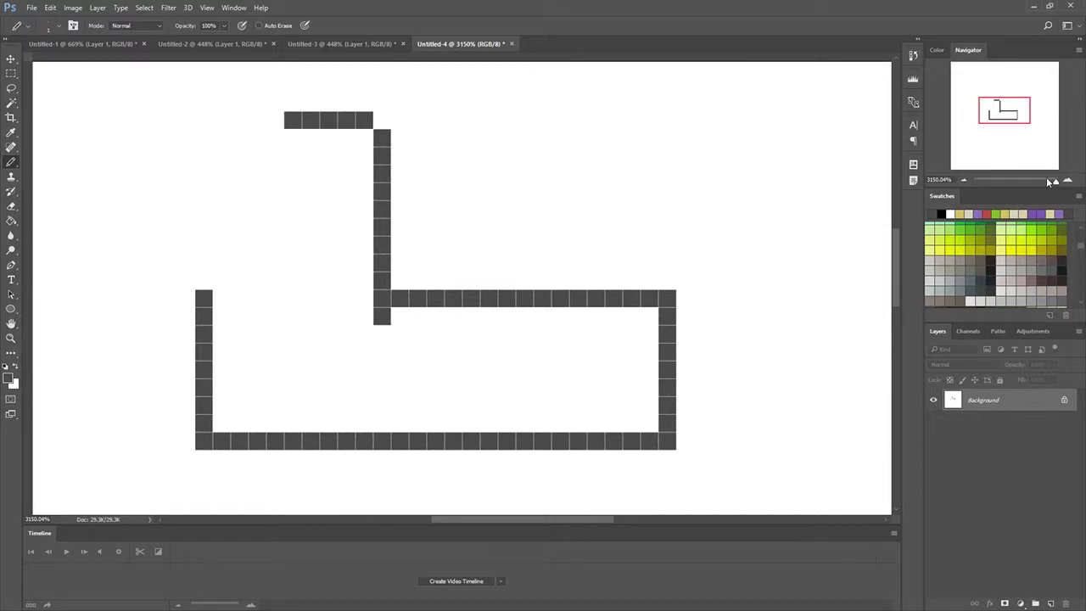
- Extend the monitor's top run further left and add a pixel below its left end
drag(534, 521, 496, 521)
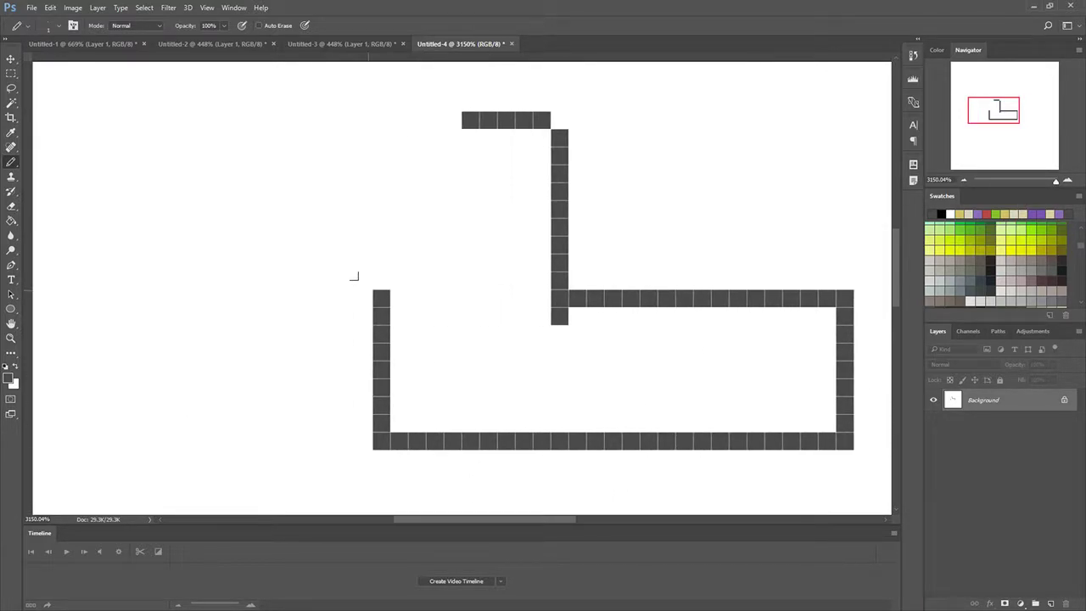
drag(441, 109, 383, 107)
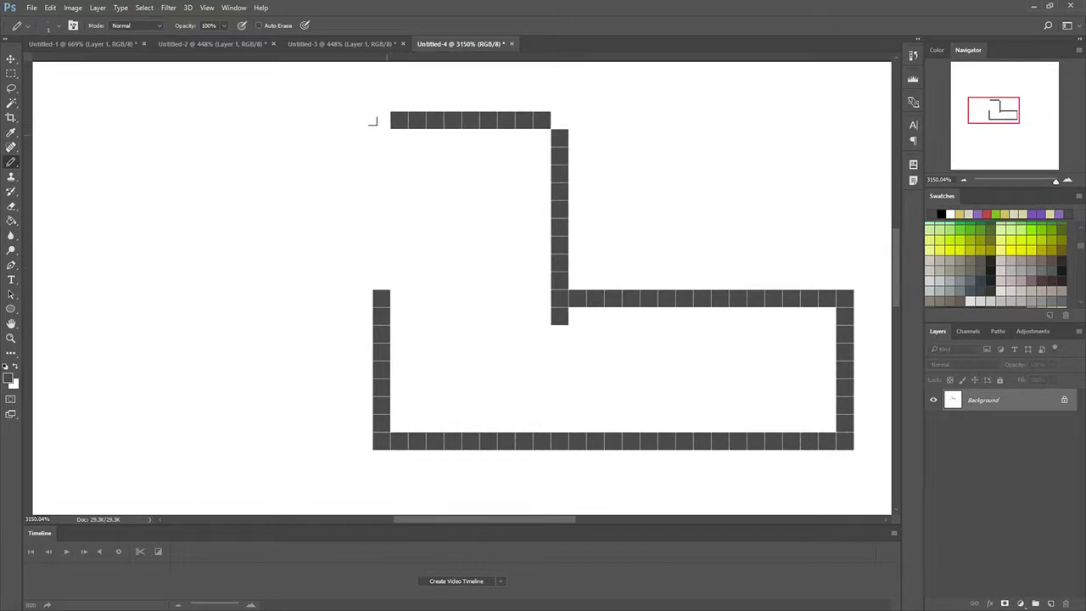
click(373, 126)
- Erase the desk's left edge, then draw the monitor's left side and a bottom edge
click(11, 206)
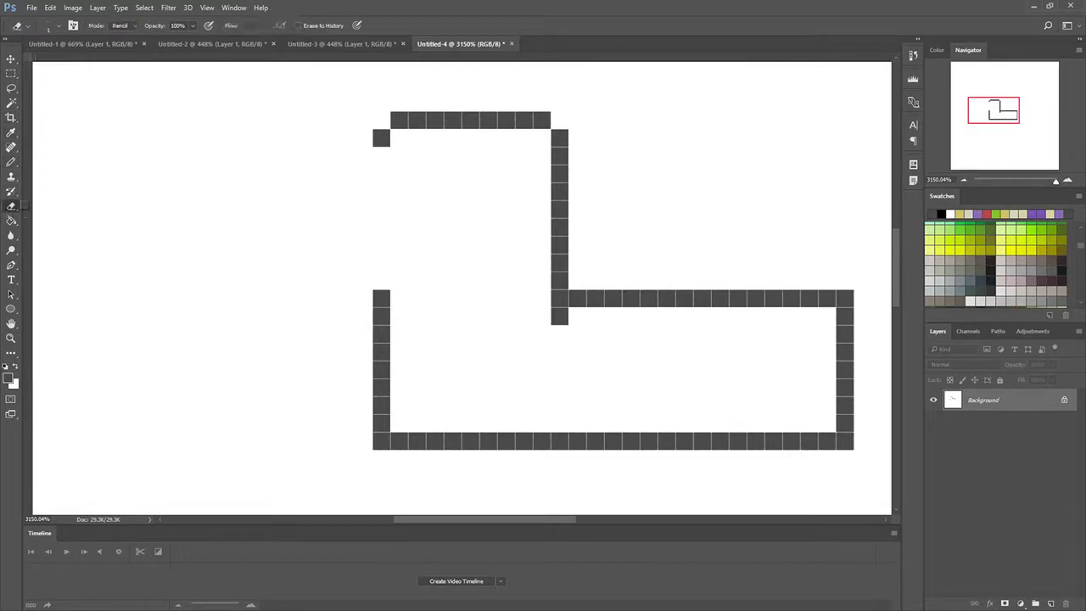
drag(379, 299, 375, 437)
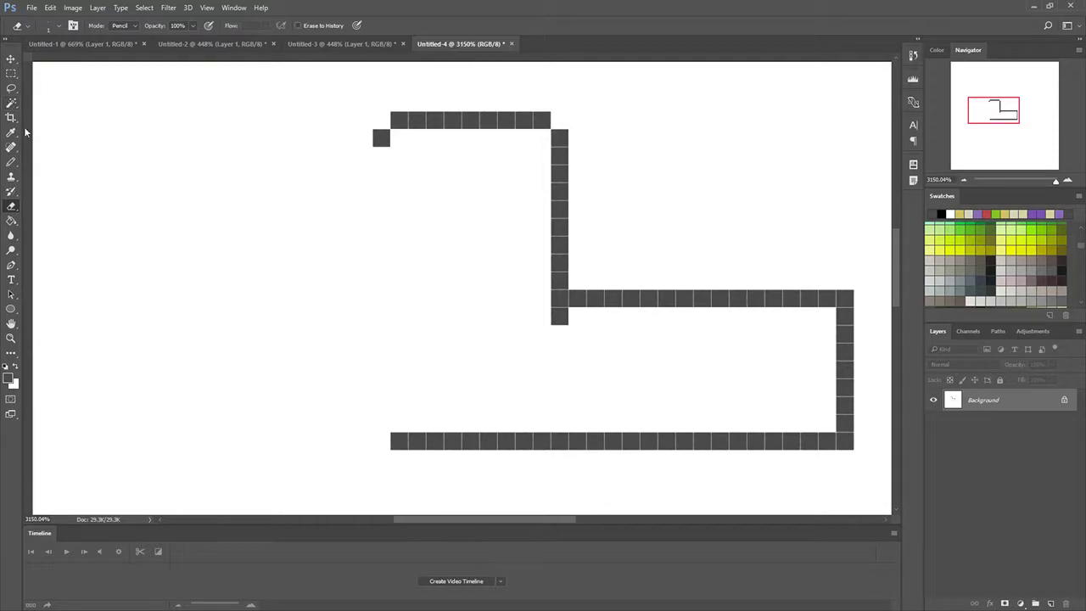
click(11, 162)
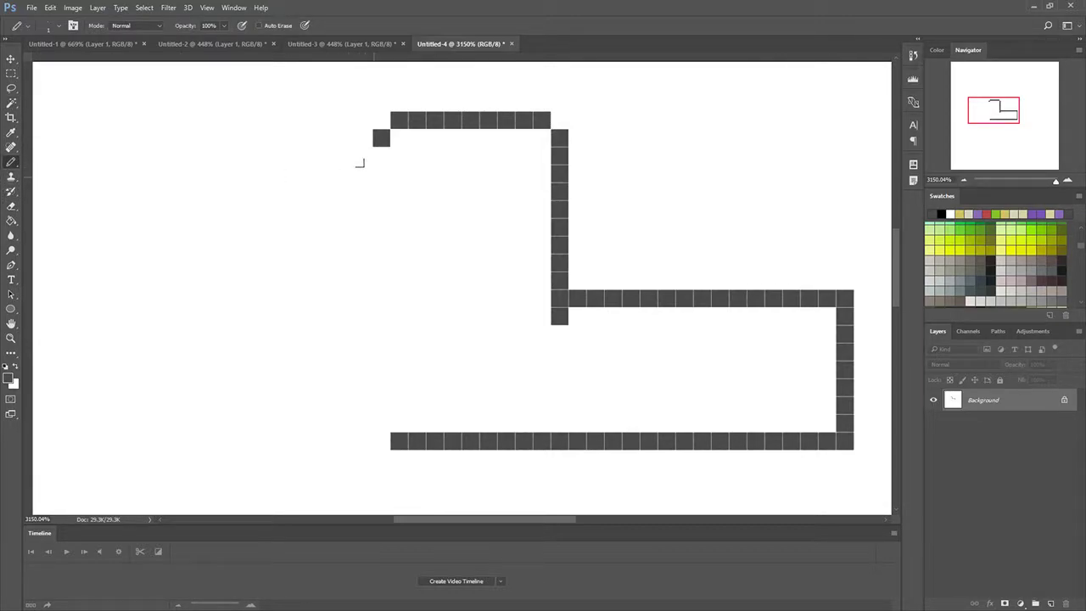
drag(364, 139, 362, 202)
drag(362, 201, 363, 258)
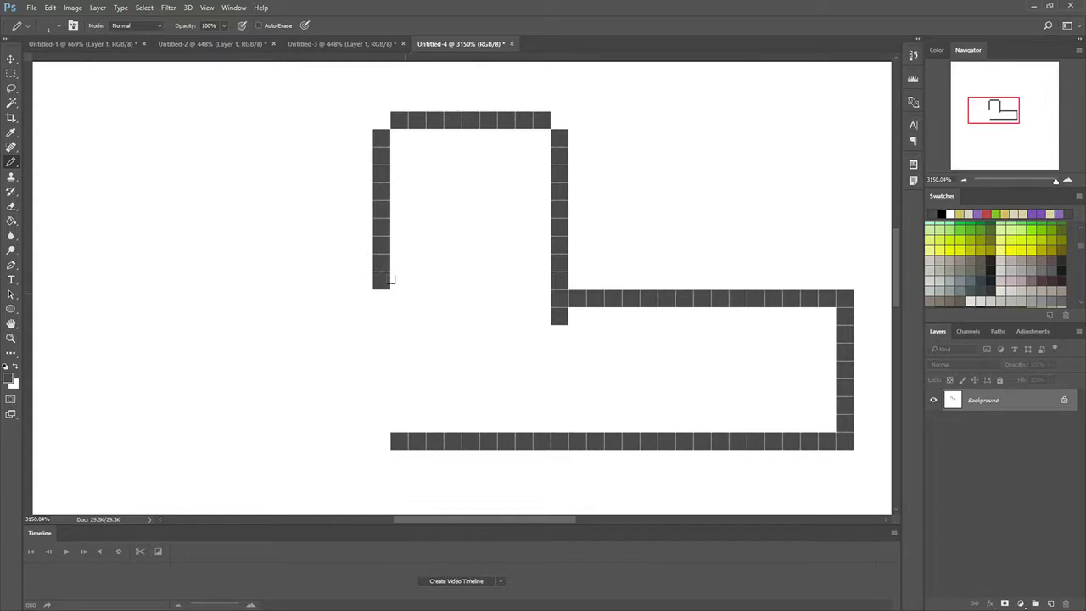
drag(396, 294, 518, 277)
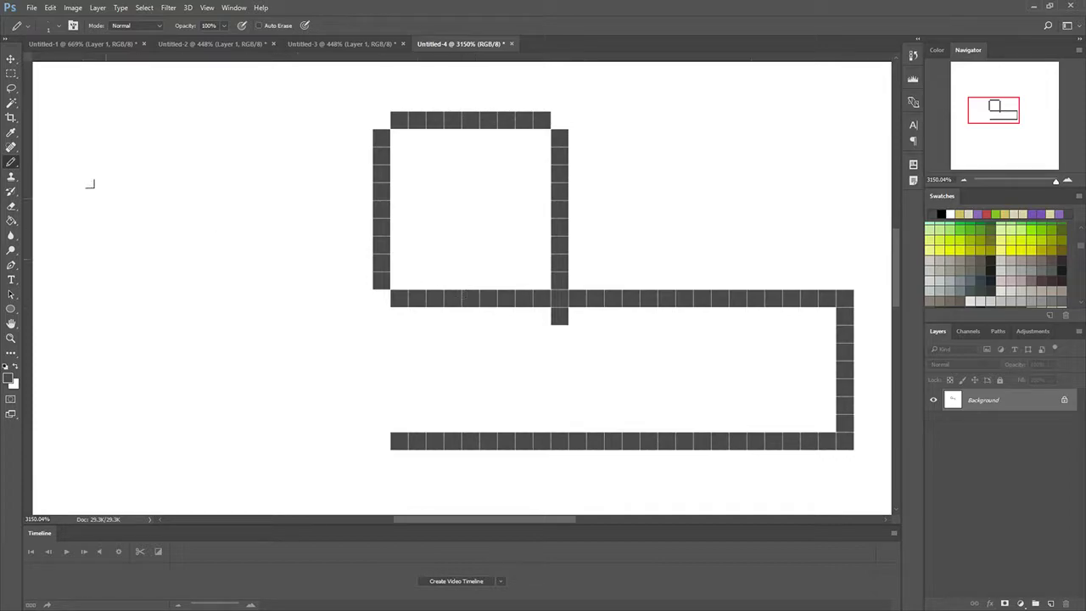
- Erase the crossing pixel, the stray pixel below it, and the monitor's bottom edge
click(11, 206)
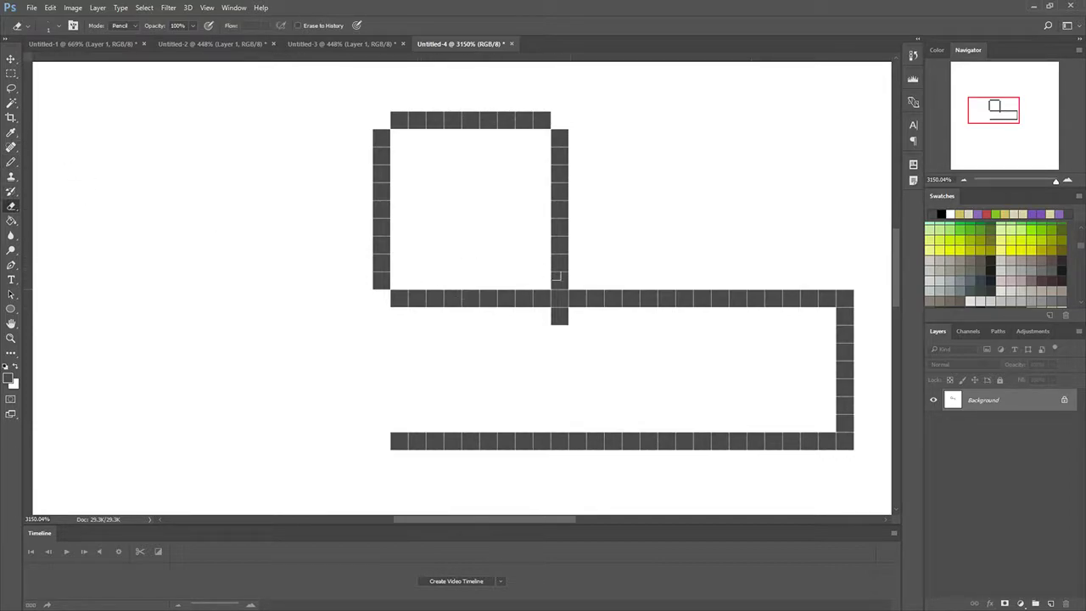
click(559, 298)
click(559, 315)
drag(543, 298, 407, 292)
click(398, 297)
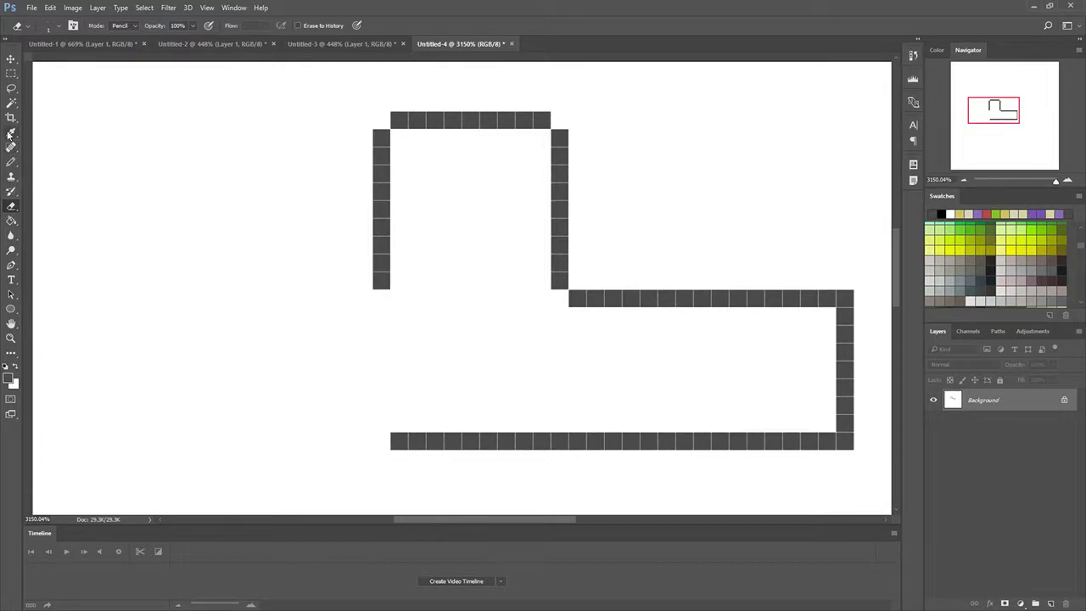
click(11, 162)
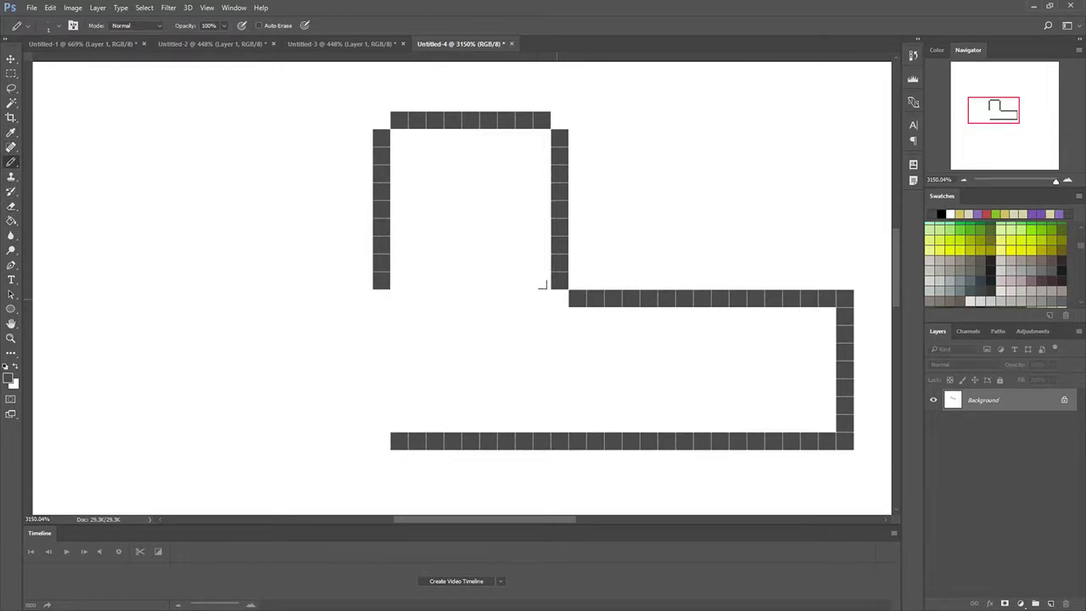
- Draw the monitor's right side downward and its bottom edge running left
click(543, 285)
click(543, 307)
click(536, 326)
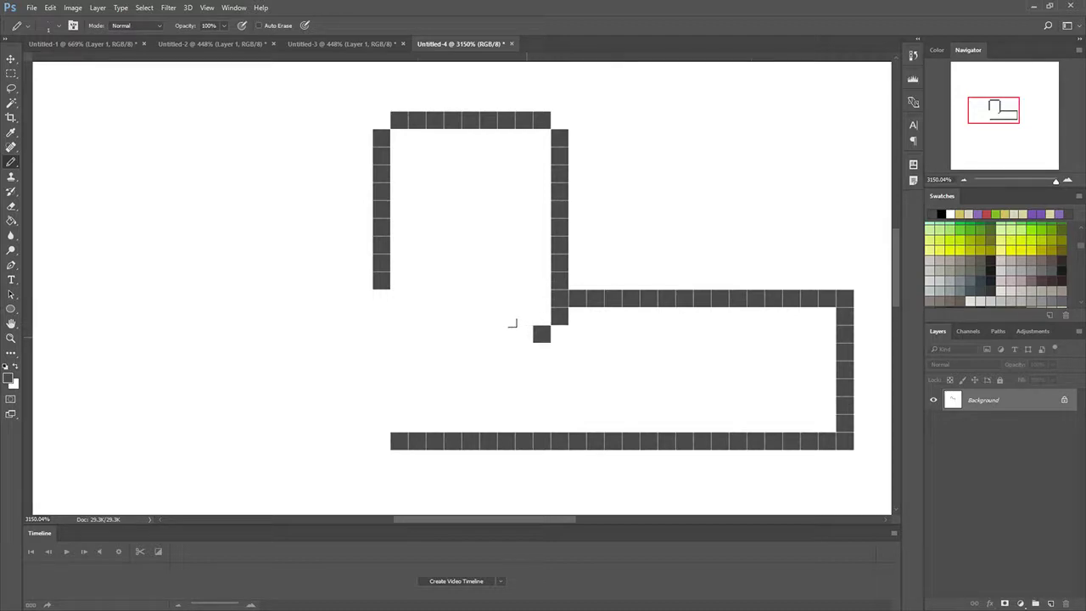
drag(511, 322, 404, 315)
click(392, 310)
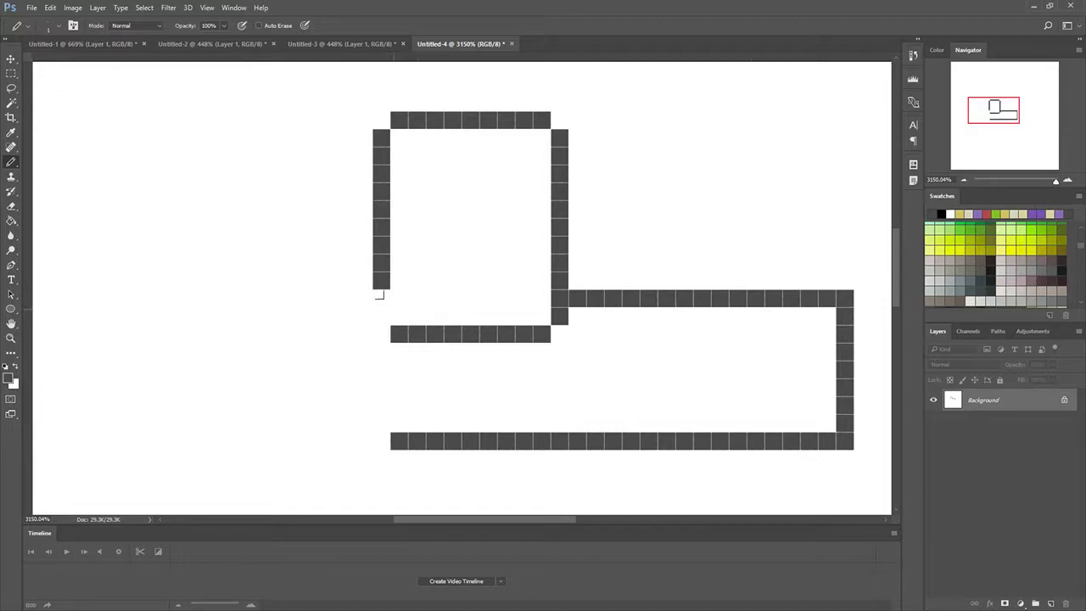
click(399, 317)
- Erase stray bottom-left corner pixels and extend the monitor's left side down
click(11, 206)
click(399, 316)
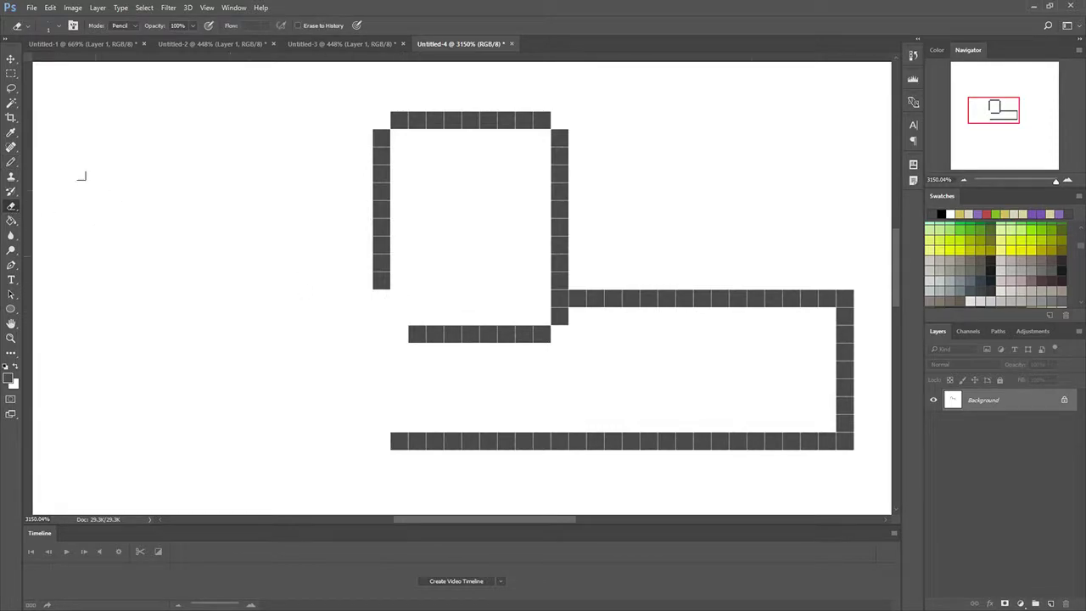
click(11, 161)
click(379, 297)
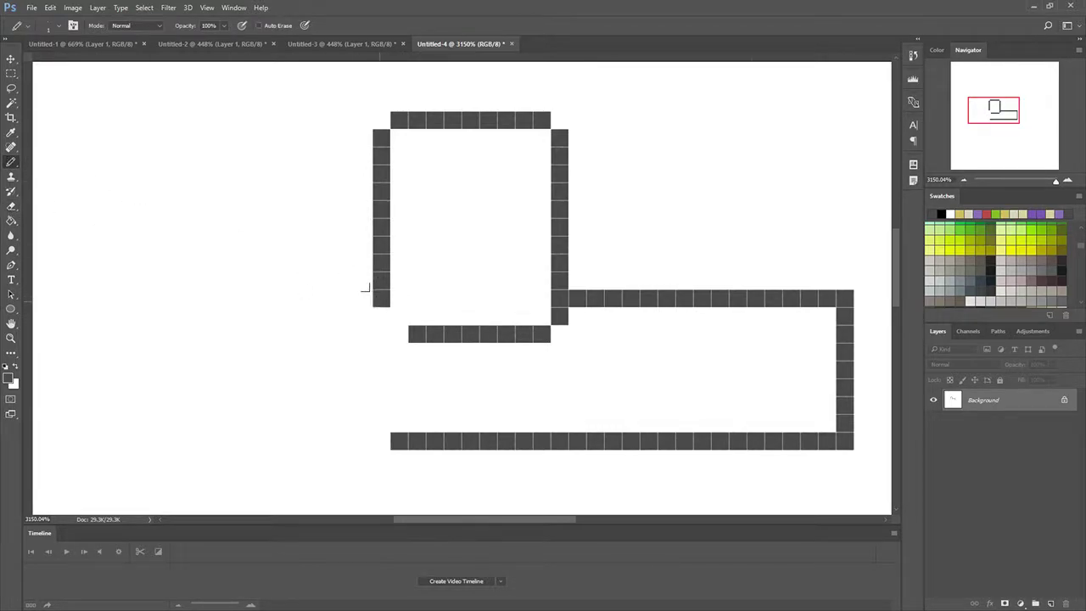
click(381, 316)
click(398, 315)
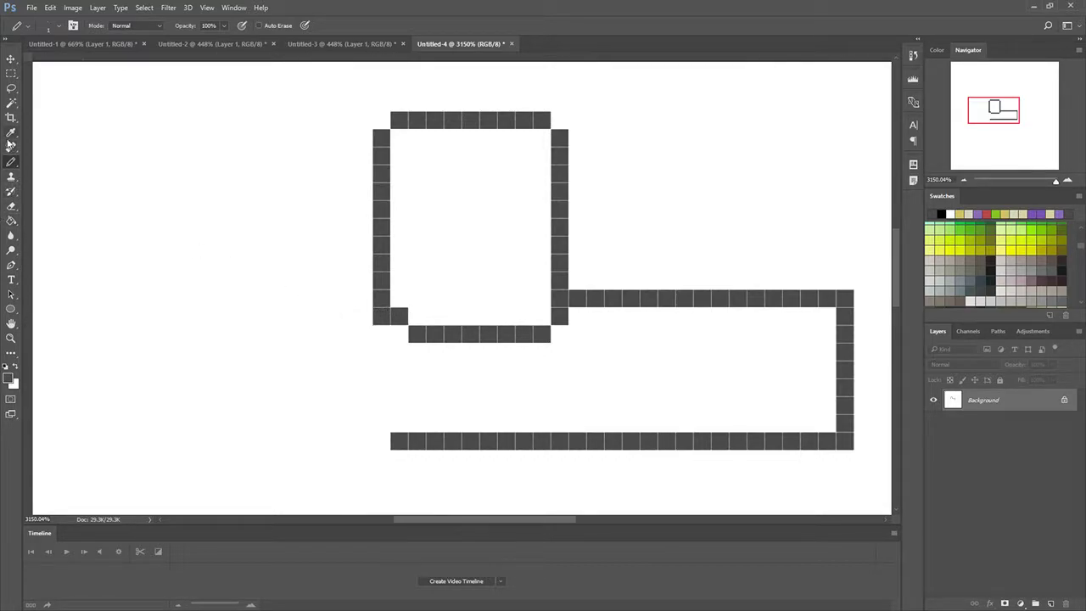
- Re-erase the bottom-left corner pixels and fill the gap at the bottom row's left end
click(14, 207)
click(381, 315)
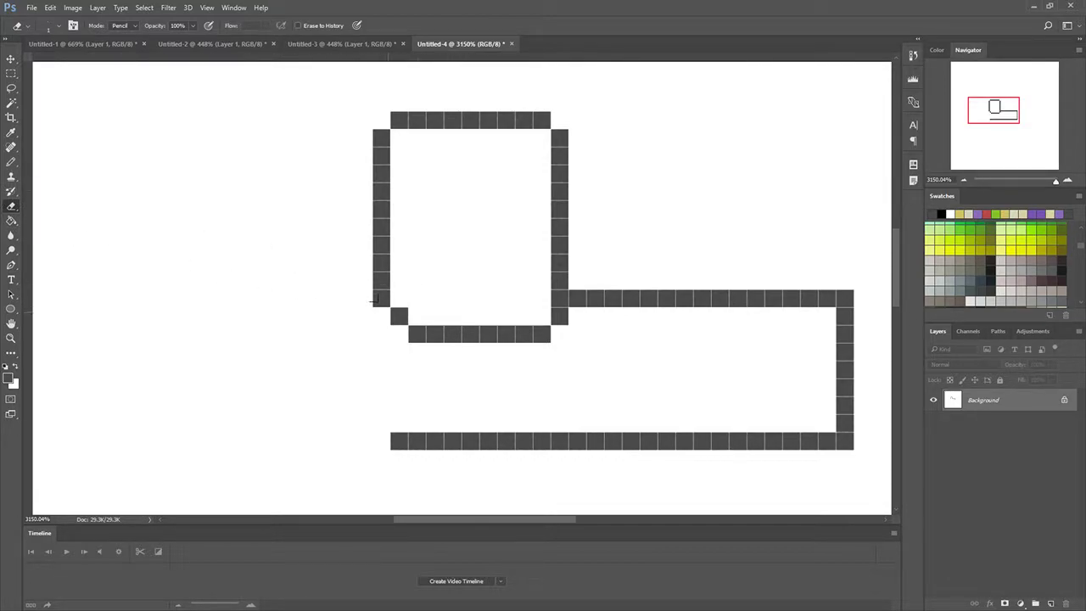
click(398, 317)
click(15, 165)
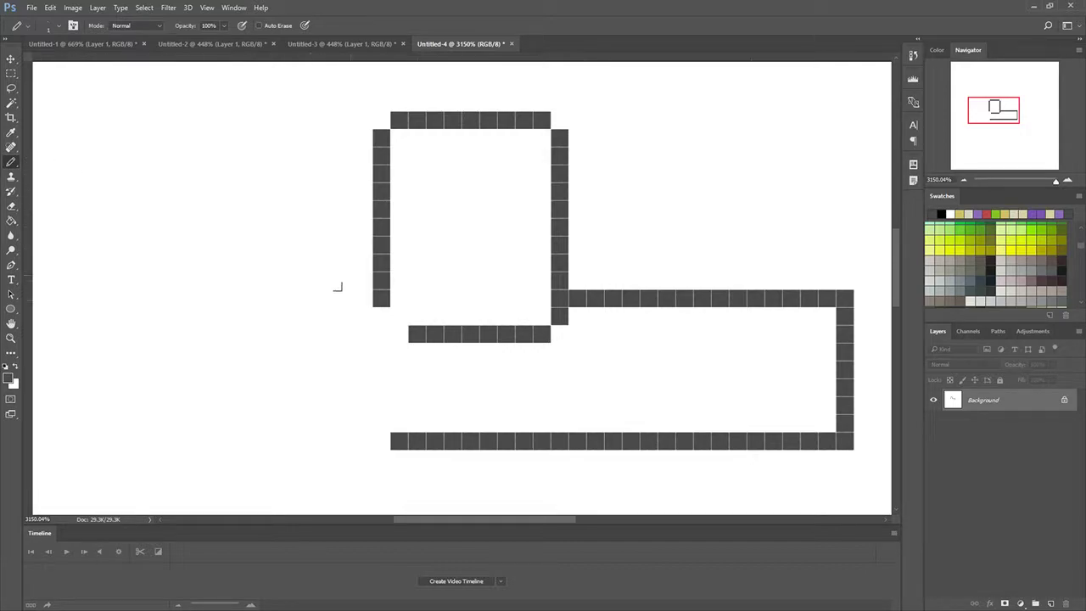
click(381, 315)
click(399, 334)
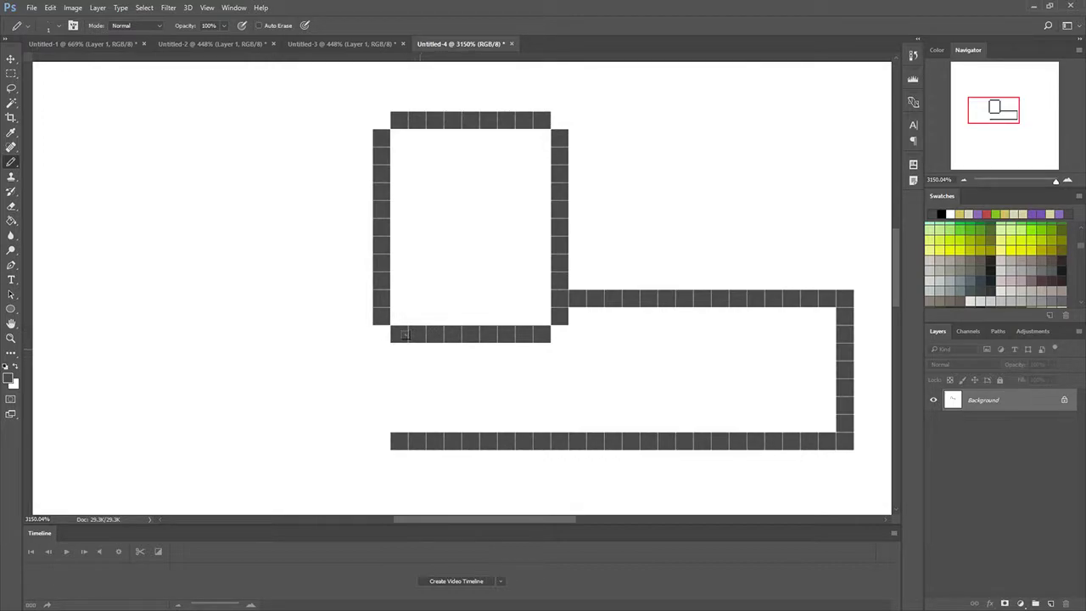
- Draw a small drawer box below the monitor: stub, bottom edge, and right side
click(415, 351)
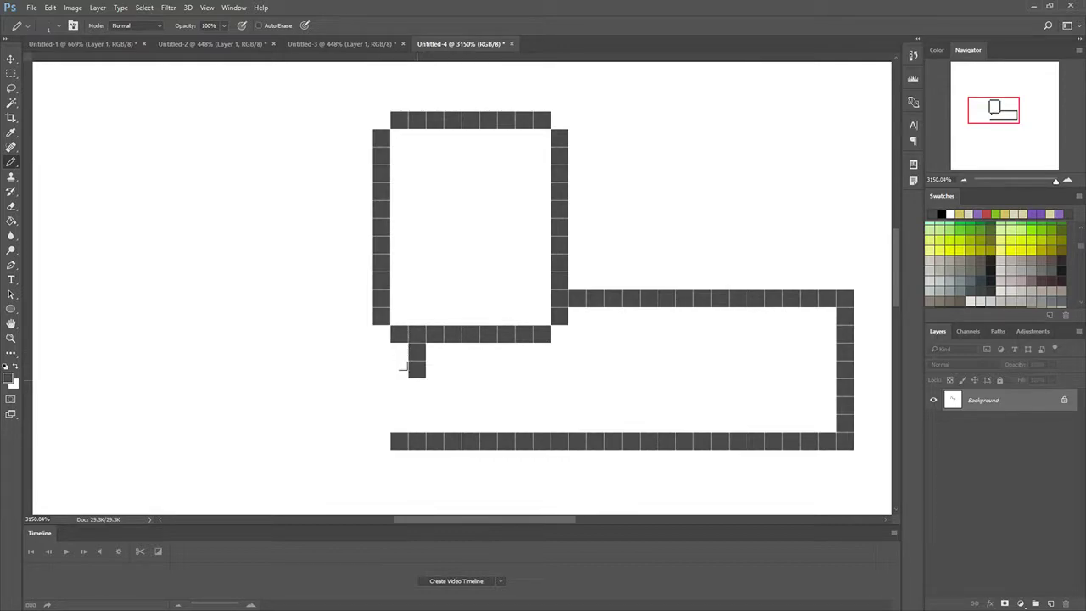
click(417, 387)
click(414, 400)
drag(410, 395, 521, 383)
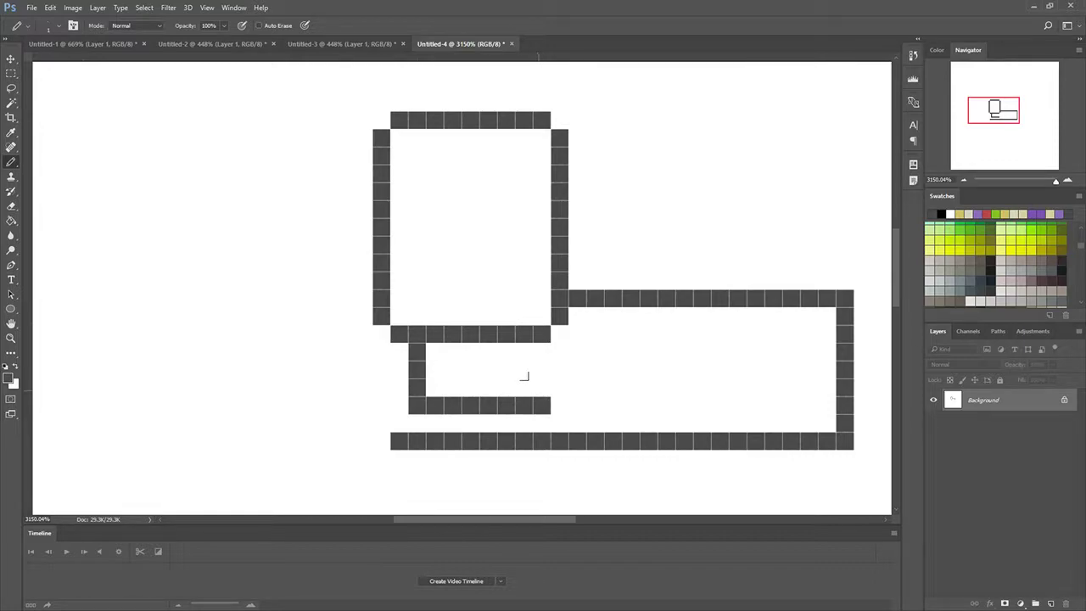
drag(523, 375, 525, 344)
- Erase the small box's right edge and open a gap in the tall outline's right edge
click(14, 206)
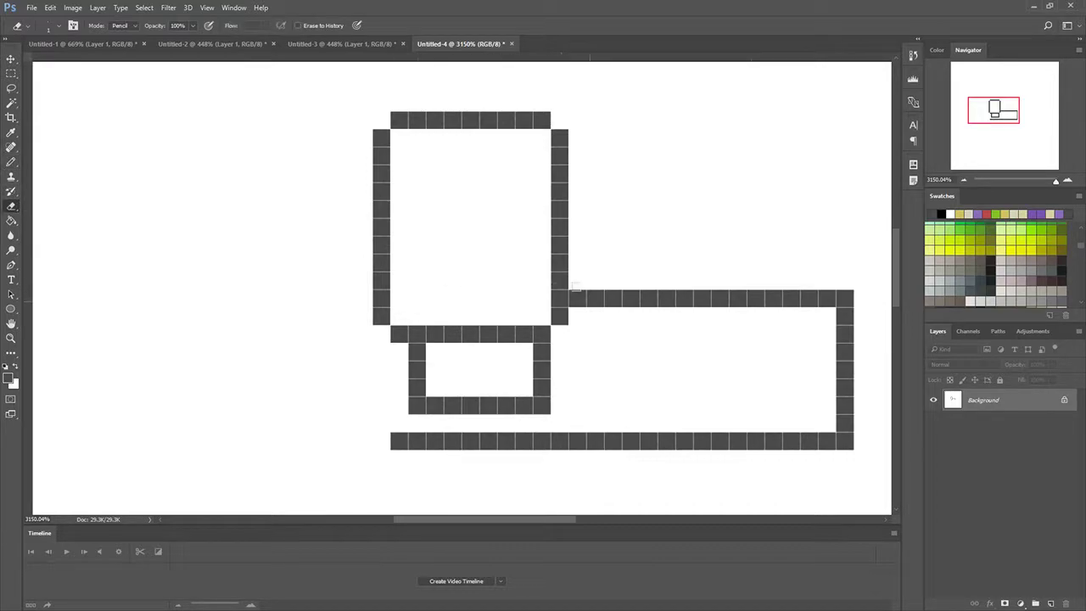
drag(541, 350, 541, 389)
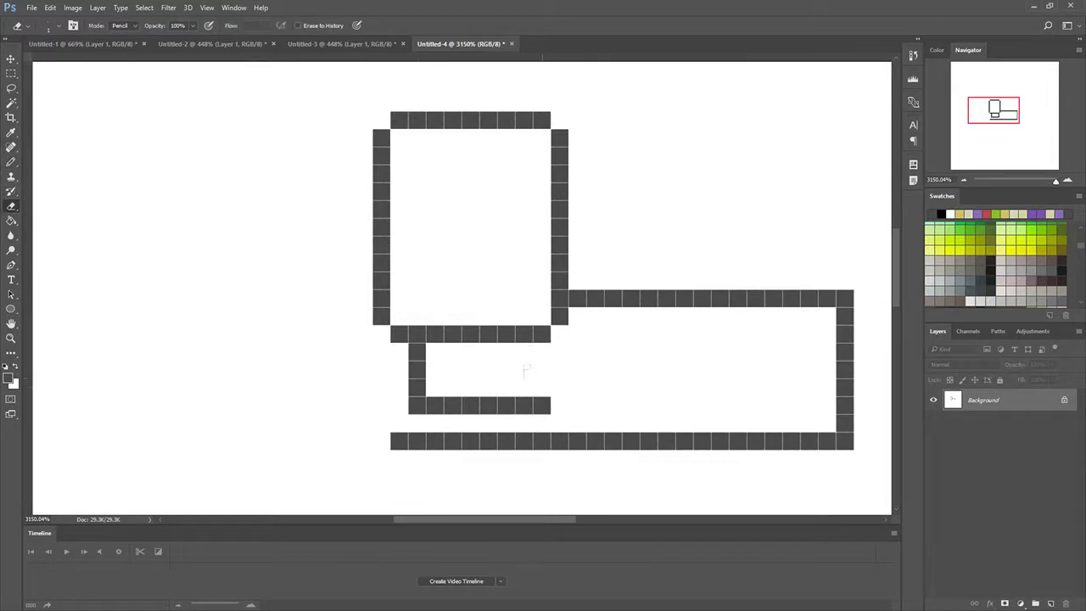
click(541, 406)
drag(551, 280, 553, 261)
- Erase the rest of the tall outline's right edge and the long rectangle
drag(541, 153, 541, 132)
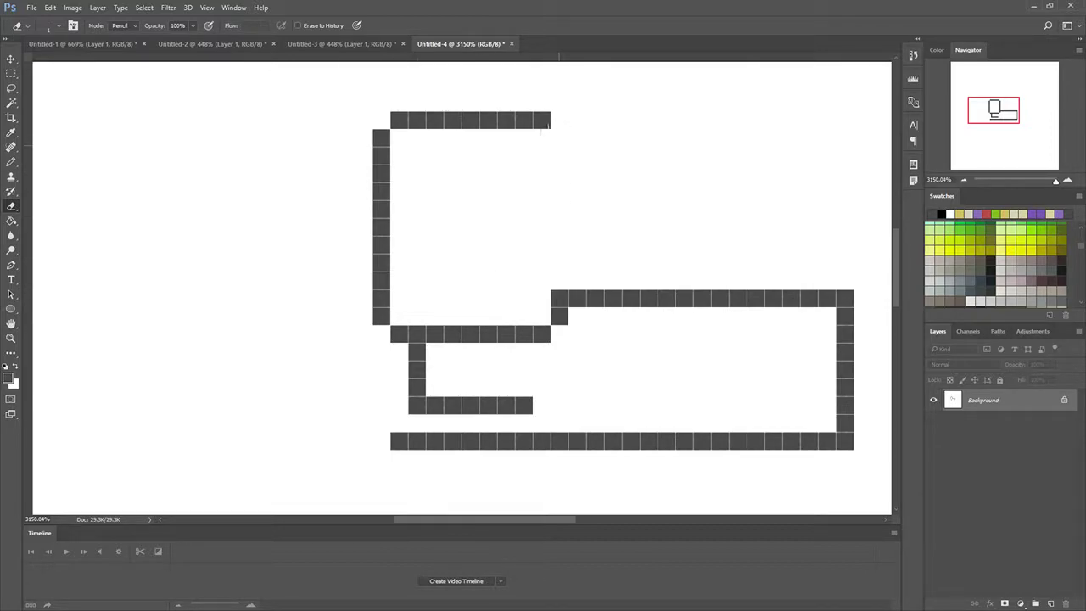
mouse_move(536, 286)
mouse_down()
mouse_move(810, 277)
mouse_move(802, 433)
mouse_move(547, 437)
mouse_move(389, 417)
mouse_move(386, 434)
mouse_up()
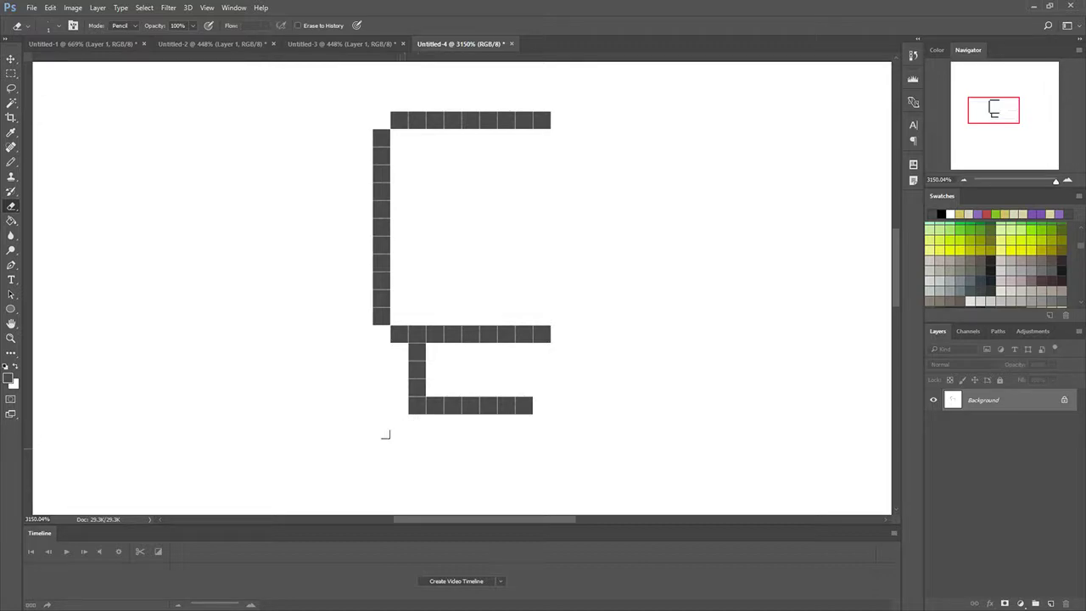
click(11, 162)
- Extend the frame's top and bottom rows right, add a right side, and notch the bottom-right corner
drag(544, 319, 632, 320)
drag(531, 103, 622, 111)
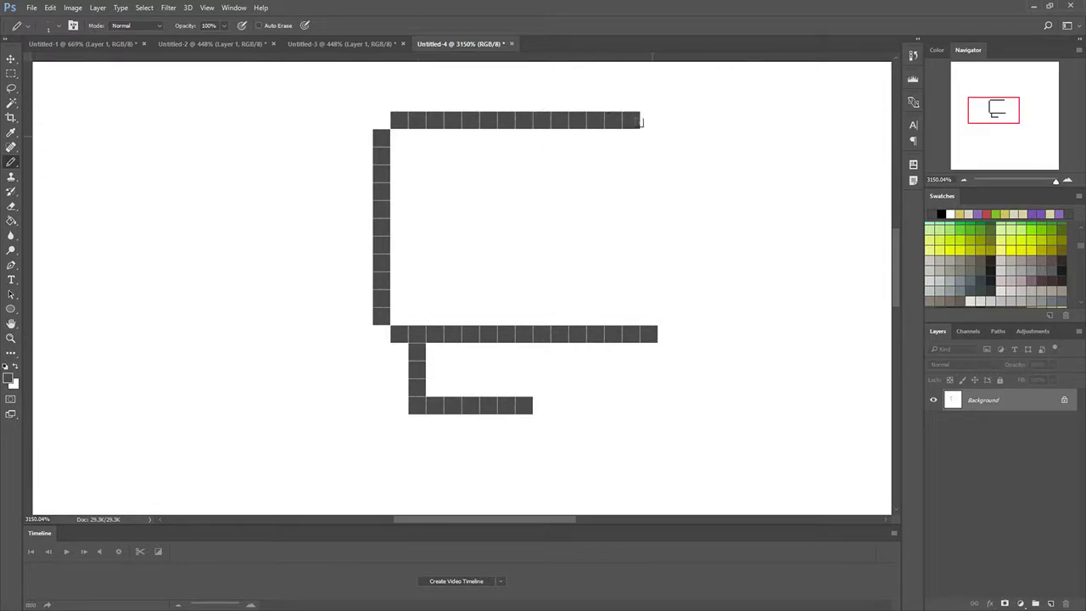
click(648, 138)
drag(647, 149, 634, 291)
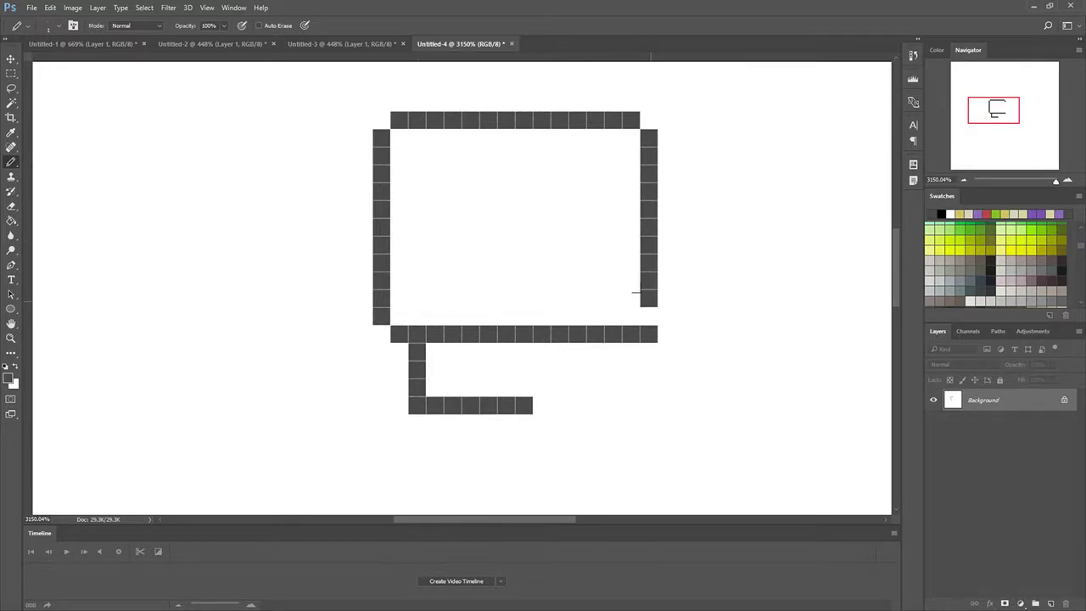
click(648, 316)
click(11, 206)
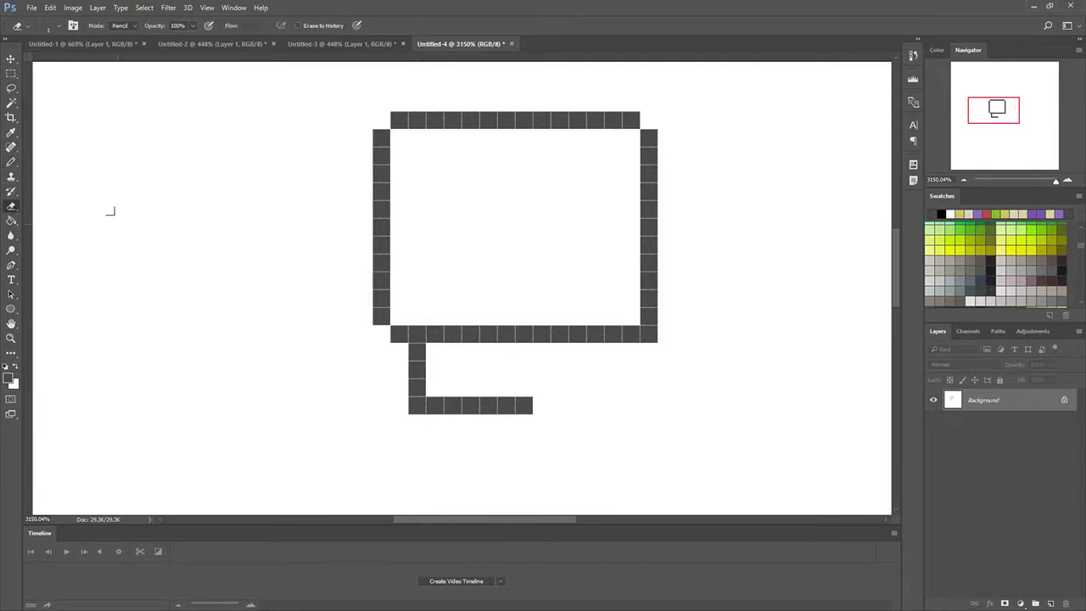
click(648, 334)
click(11, 162)
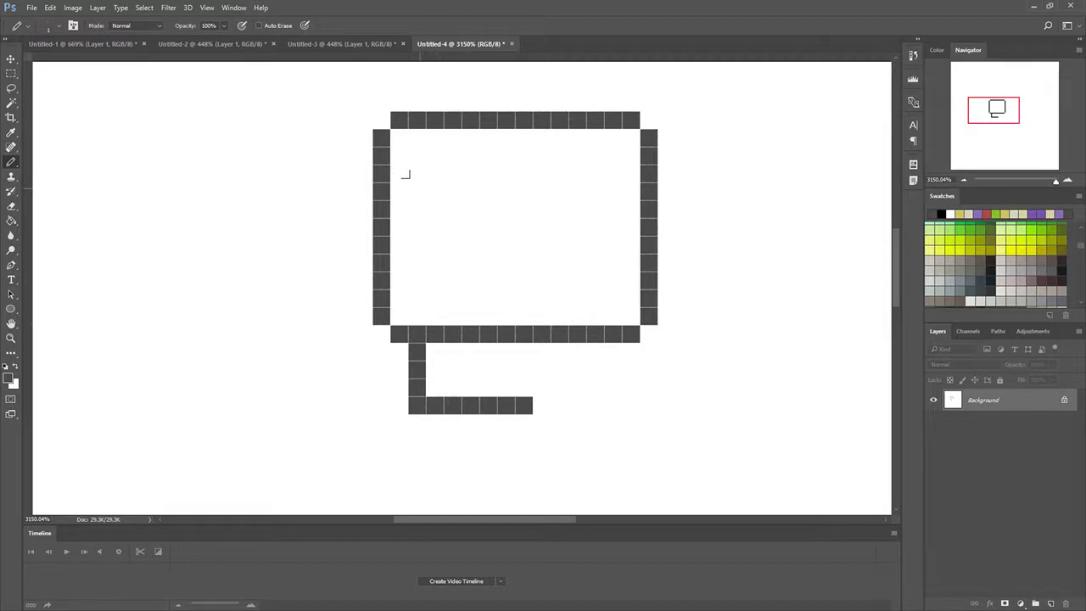
- Draw an inner screen rectangle: top bar, right column and left column inside the frame
drag(405, 174, 584, 173)
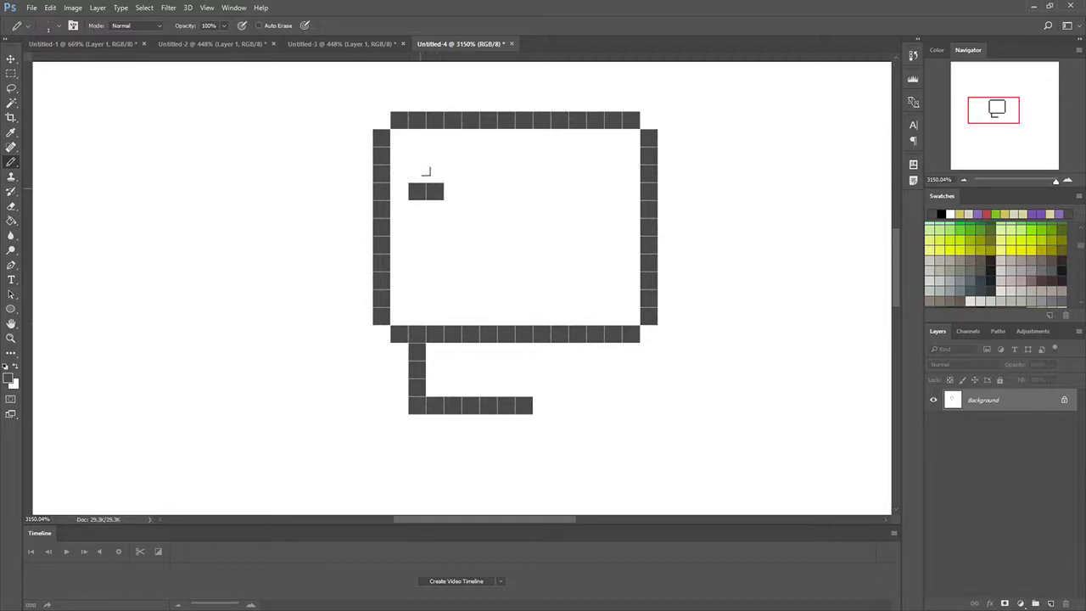
click(591, 173)
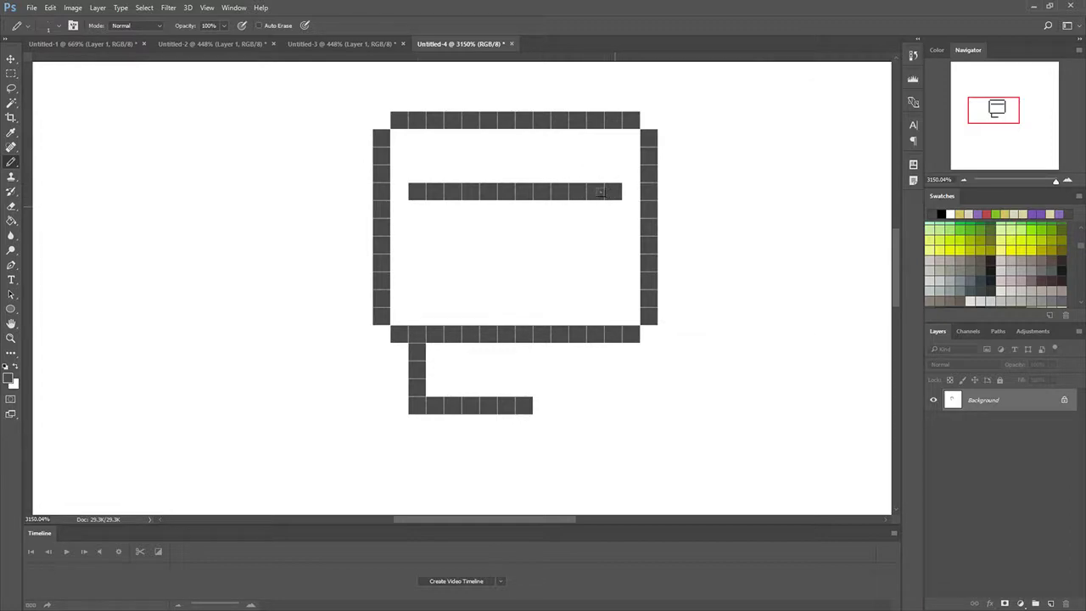
click(599, 192)
drag(599, 191, 600, 268)
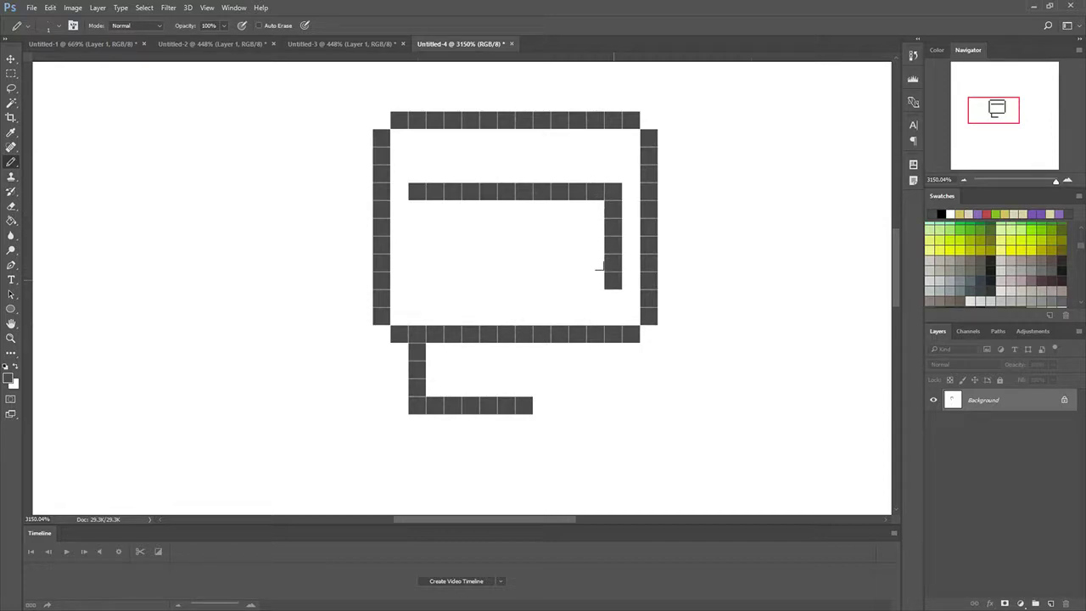
mouse_move(409, 194)
mouse_down()
mouse_move(414, 270)
mouse_move(580, 268)
mouse_up()
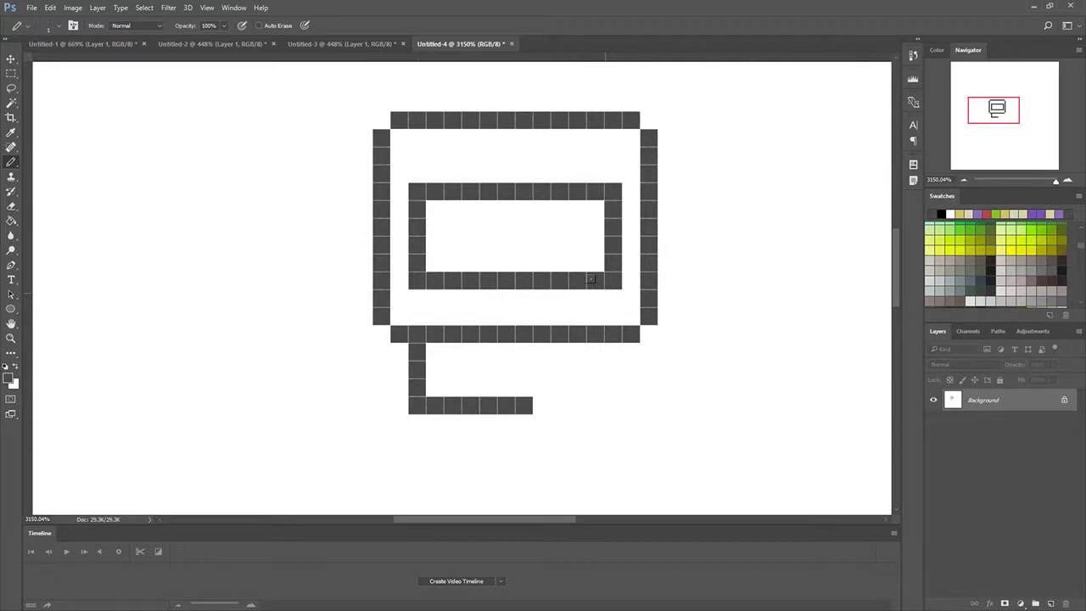
- Erase the old inner screen rectangle
click(10, 207)
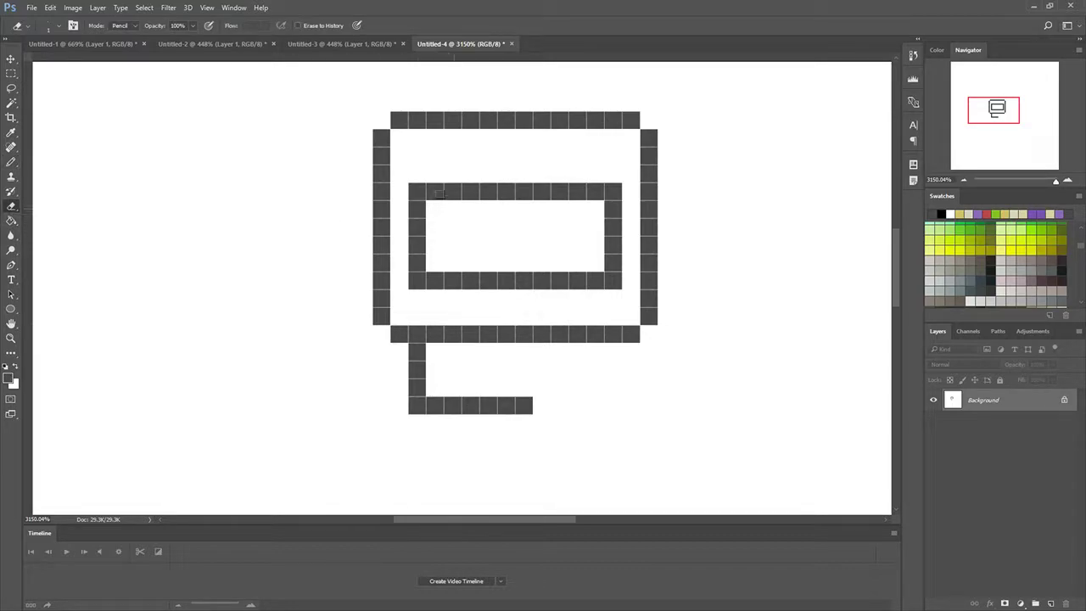
mouse_move(443, 192)
mouse_down()
mouse_move(417, 218)
mouse_move(435, 280)
mouse_move(576, 262)
mouse_move(590, 168)
mouse_move(590, 260)
mouse_move(553, 167)
mouse_move(429, 172)
mouse_up()
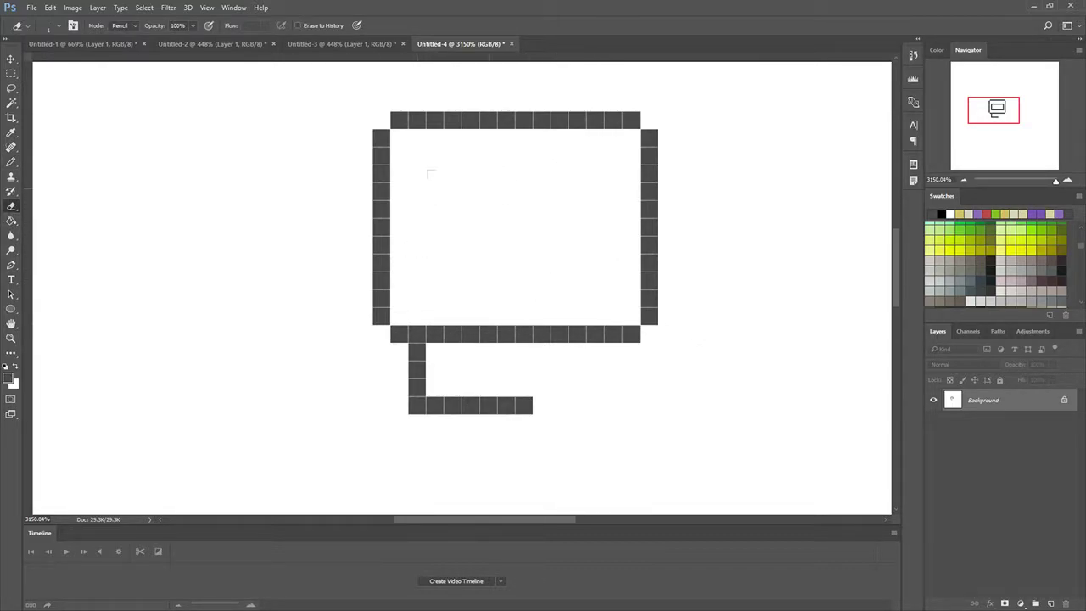
click(11, 161)
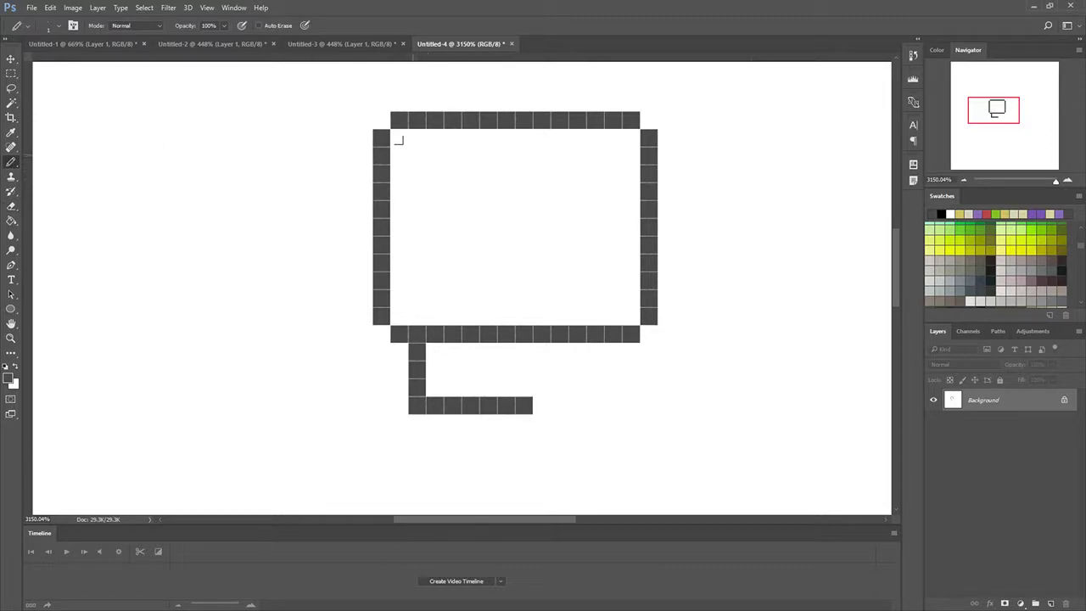
- Draw a larger screen rectangle near the frame and erase stray blocks at its corners
mouse_move(411, 149)
mouse_down()
mouse_move(594, 146)
mouse_move(603, 272)
mouse_up()
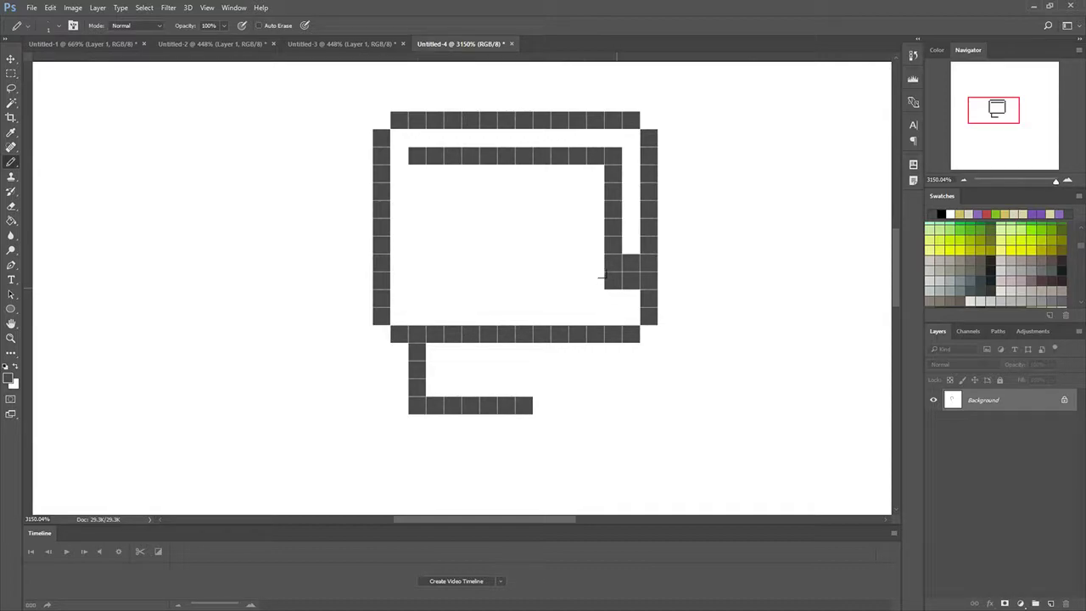
mouse_move(602, 278)
mouse_down()
mouse_move(482, 288)
mouse_move(405, 265)
mouse_move(407, 297)
mouse_move(428, 288)
mouse_move(404, 246)
mouse_move(400, 155)
mouse_up()
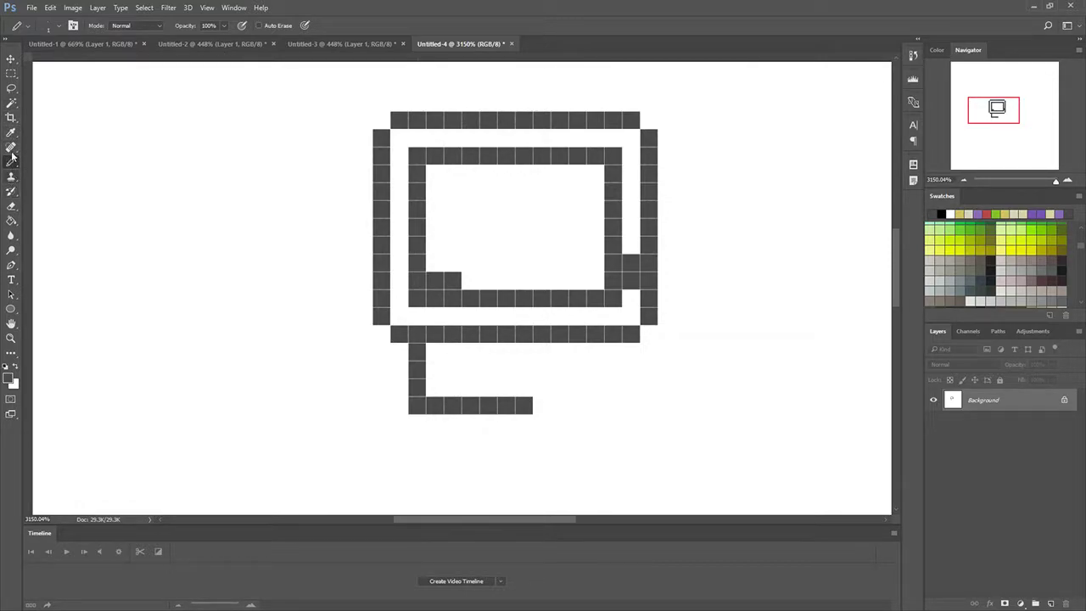
click(11, 206)
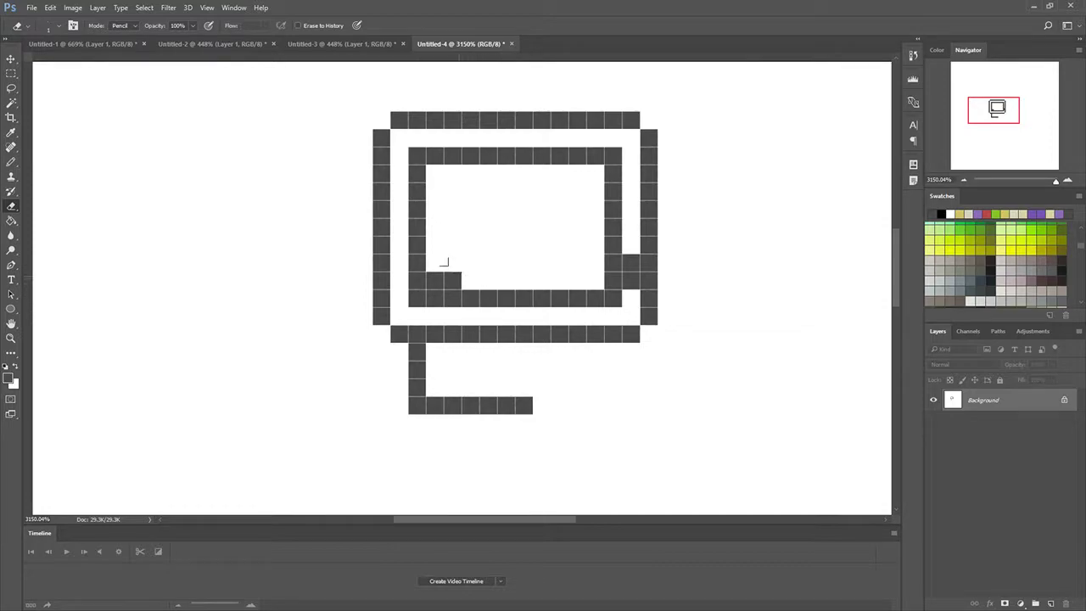
drag(433, 280, 452, 280)
click(630, 263)
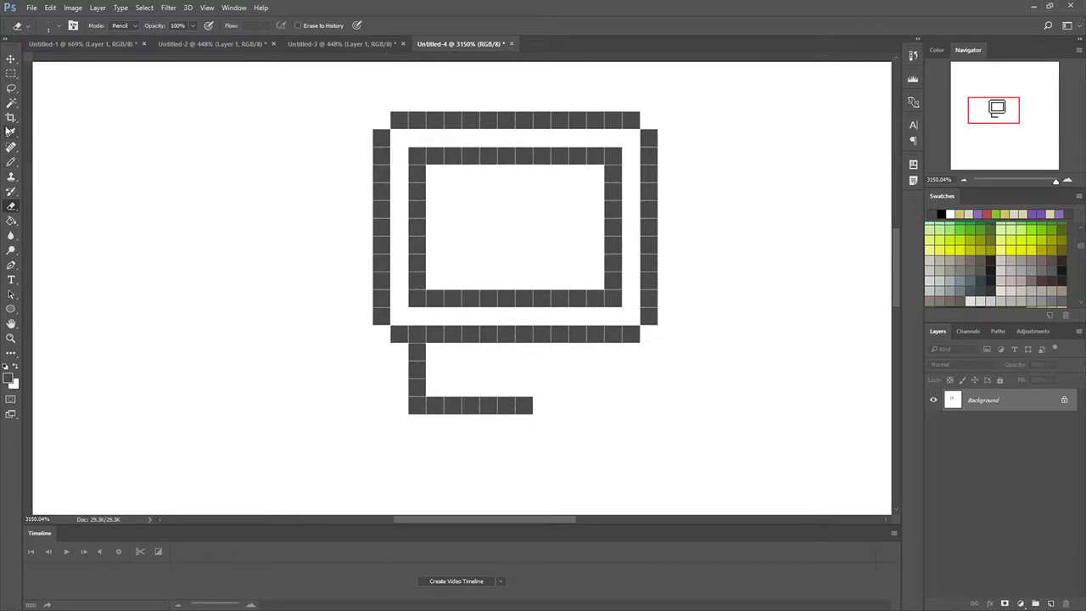
- Close the stand box's right side, erase its bottom corners, and add a stepped foot row
click(11, 162)
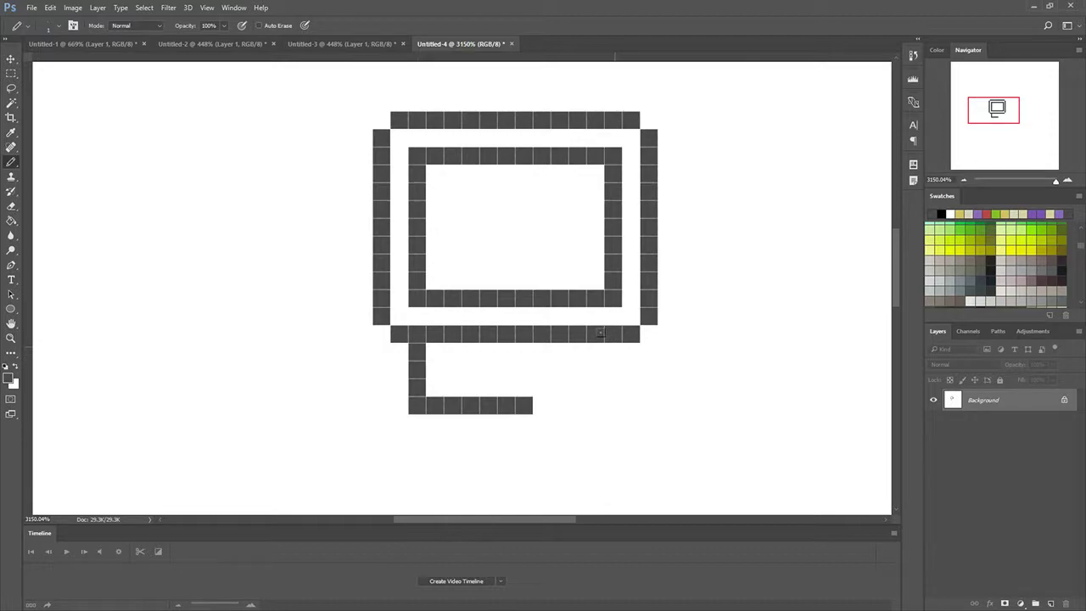
mouse_move(600, 333)
mouse_down()
mouse_move(594, 393)
mouse_move(540, 392)
mouse_up()
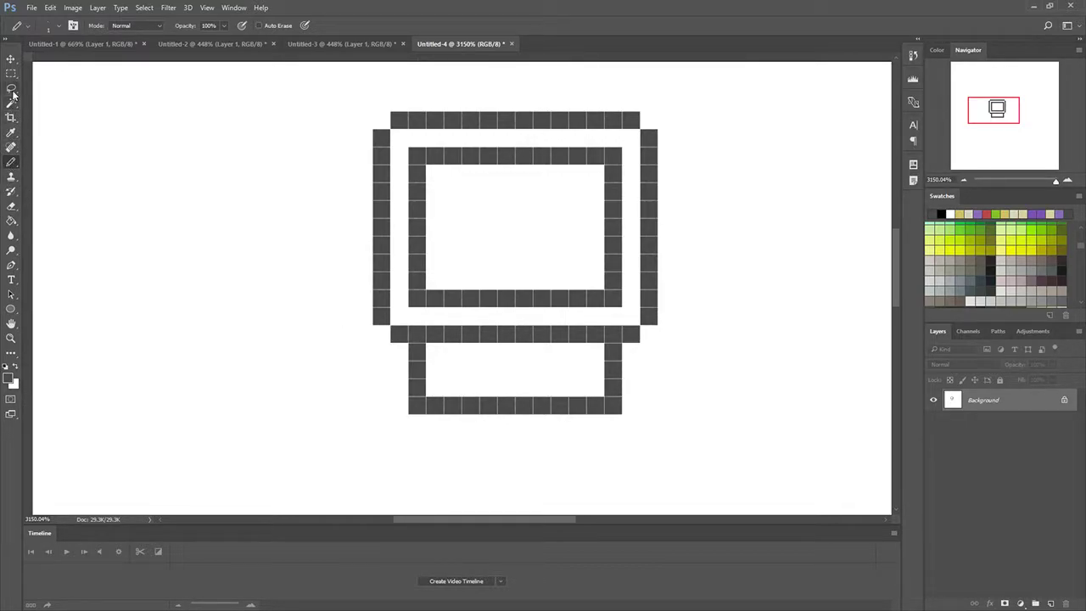
click(11, 206)
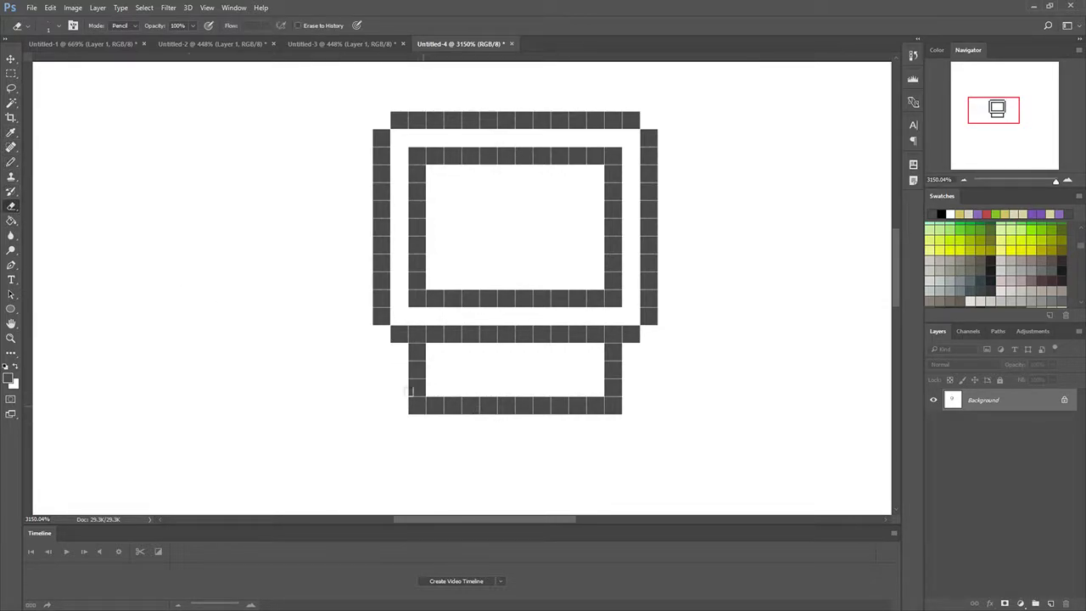
click(417, 405)
click(613, 404)
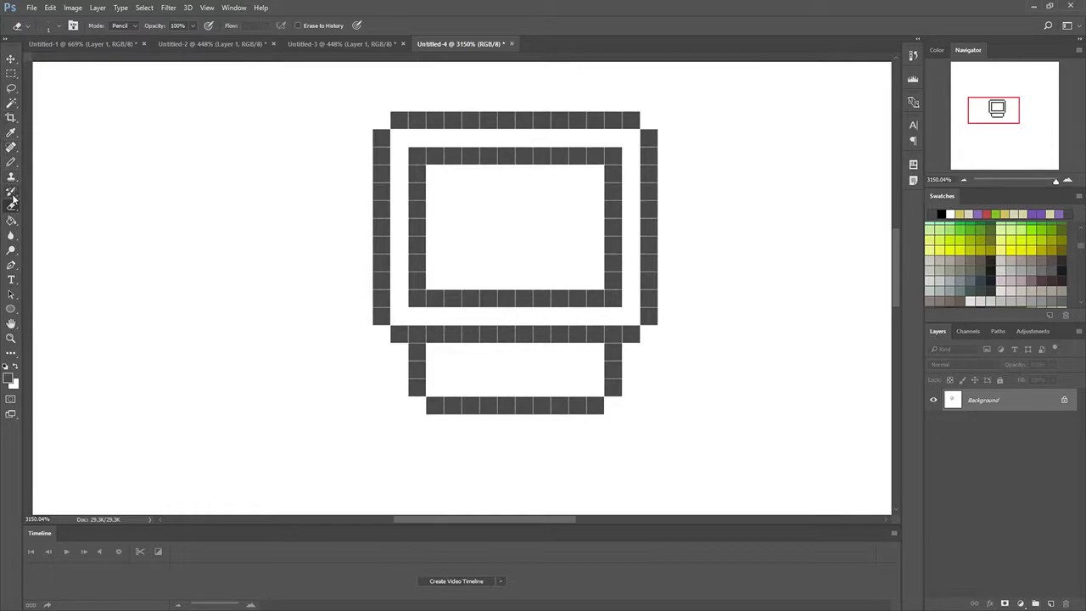
click(11, 161)
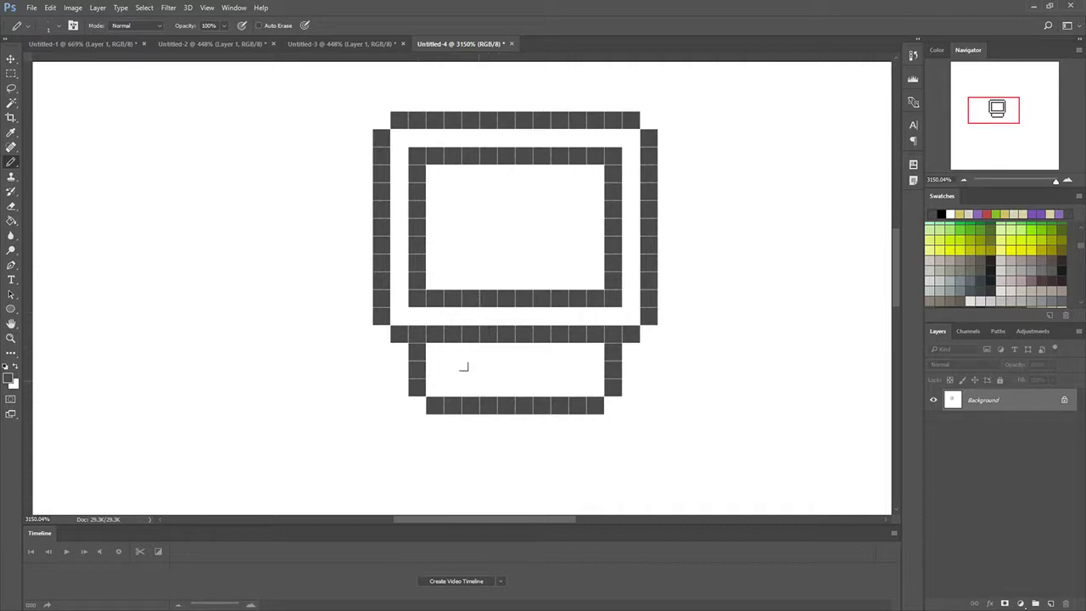
drag(452, 422, 581, 407)
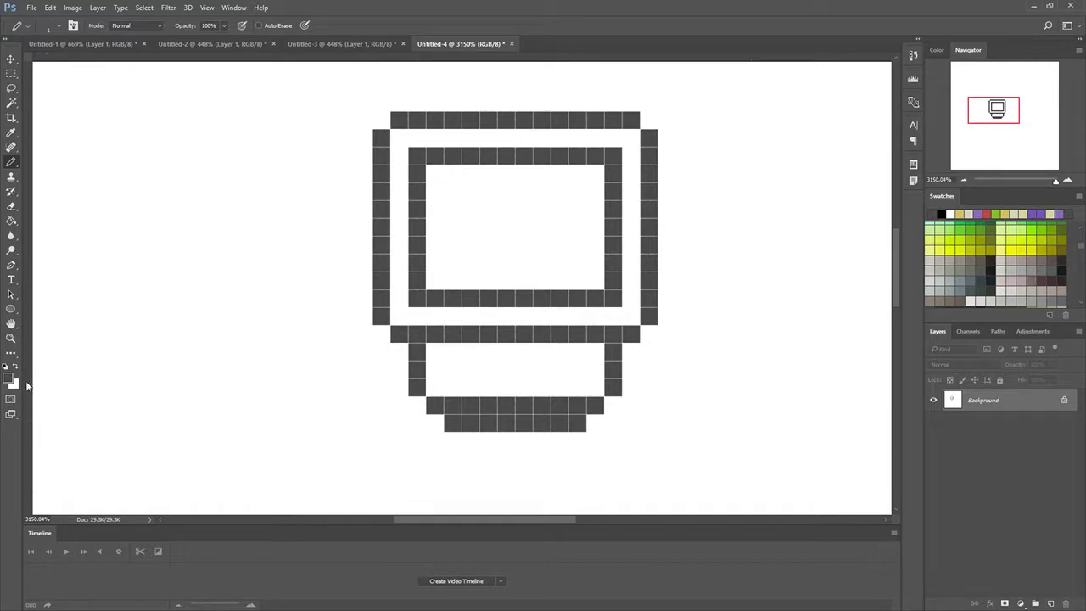
- Sample the outline colour and draw a tall column left of the monitor
key(i)
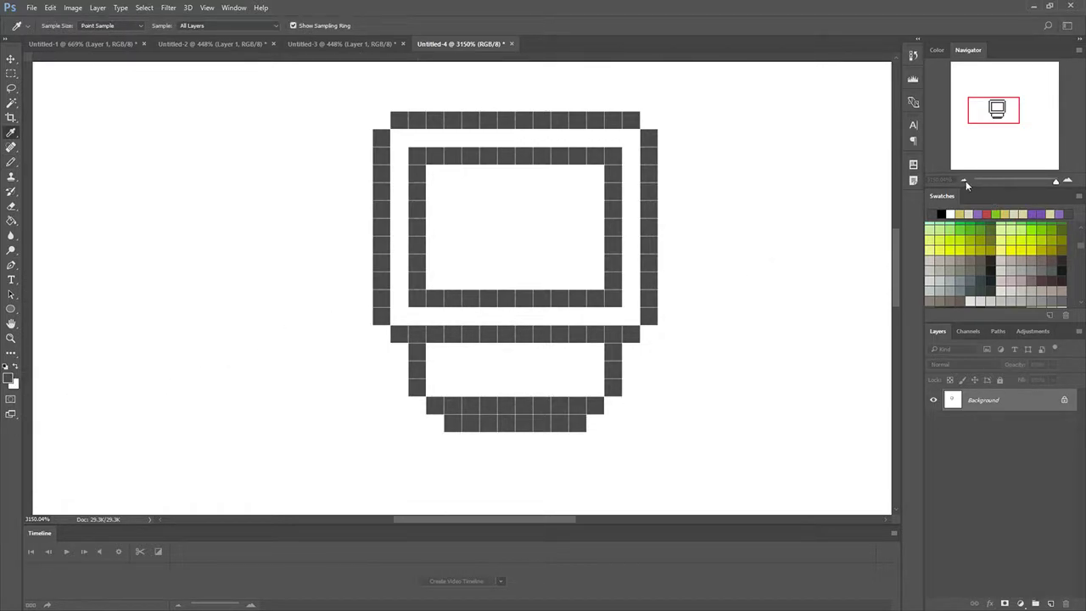
key(b)
click(364, 298)
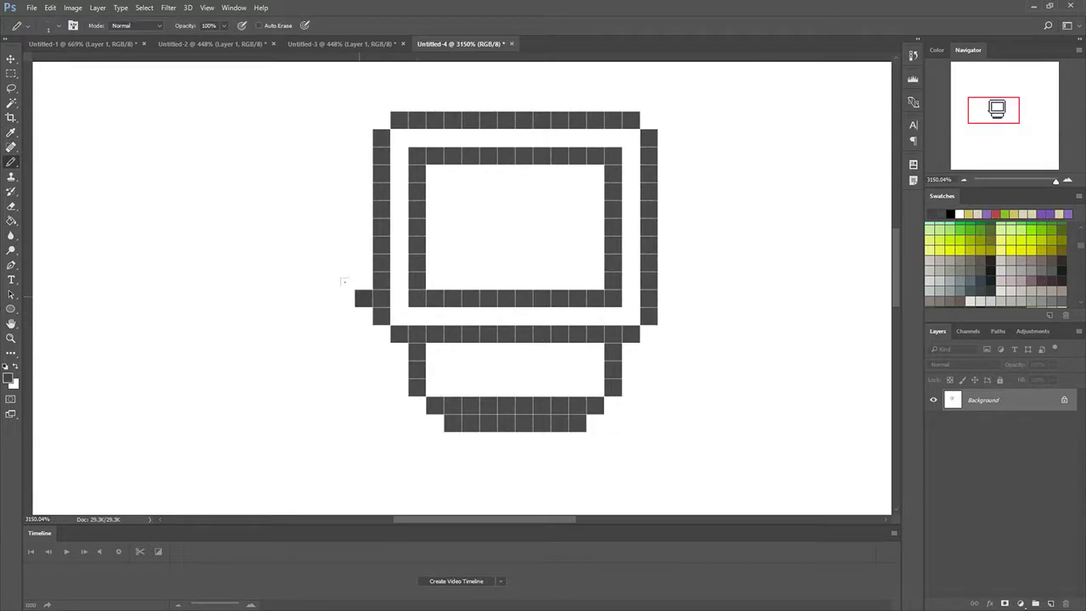
click(344, 293)
mouse_move(345, 298)
mouse_down()
mouse_move(346, 405)
mouse_move(328, 449)
mouse_up()
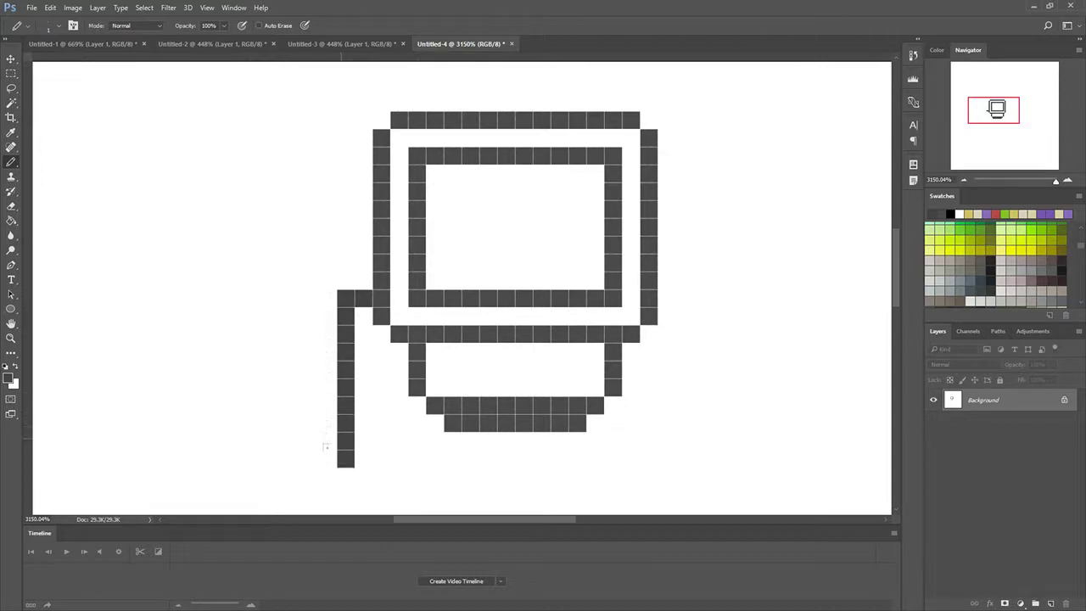
scroll(335, 438, down, 2)
click(340, 373)
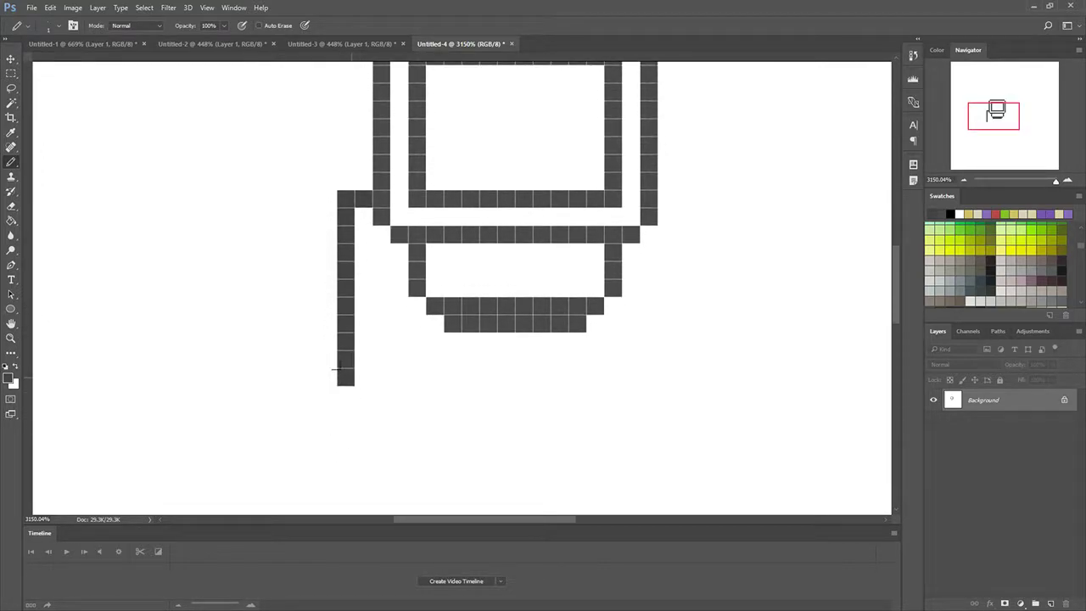
click(339, 413)
click(340, 394)
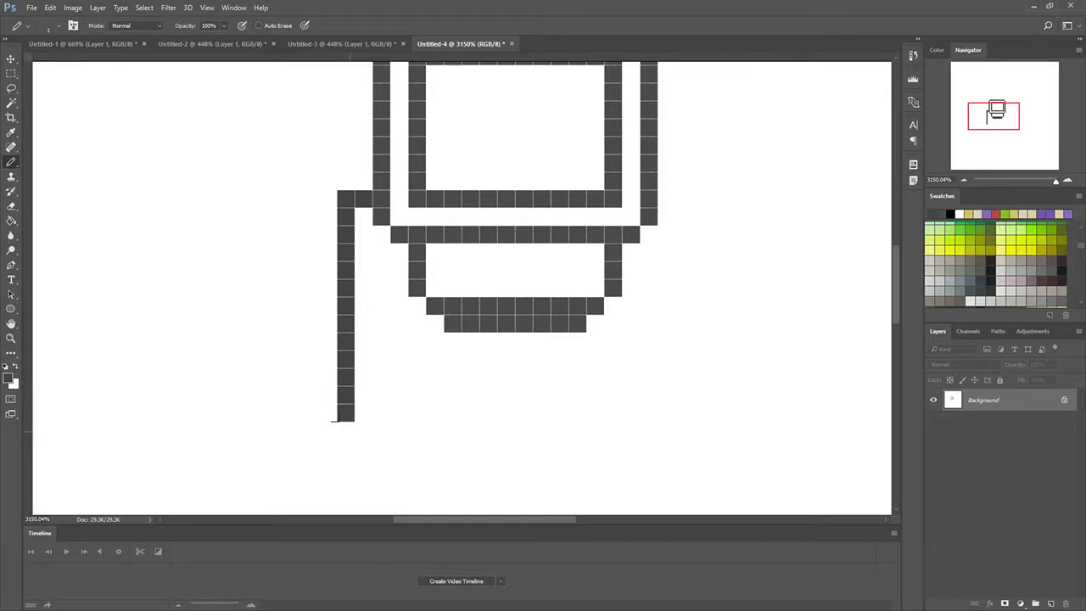
click(336, 422)
click(340, 432)
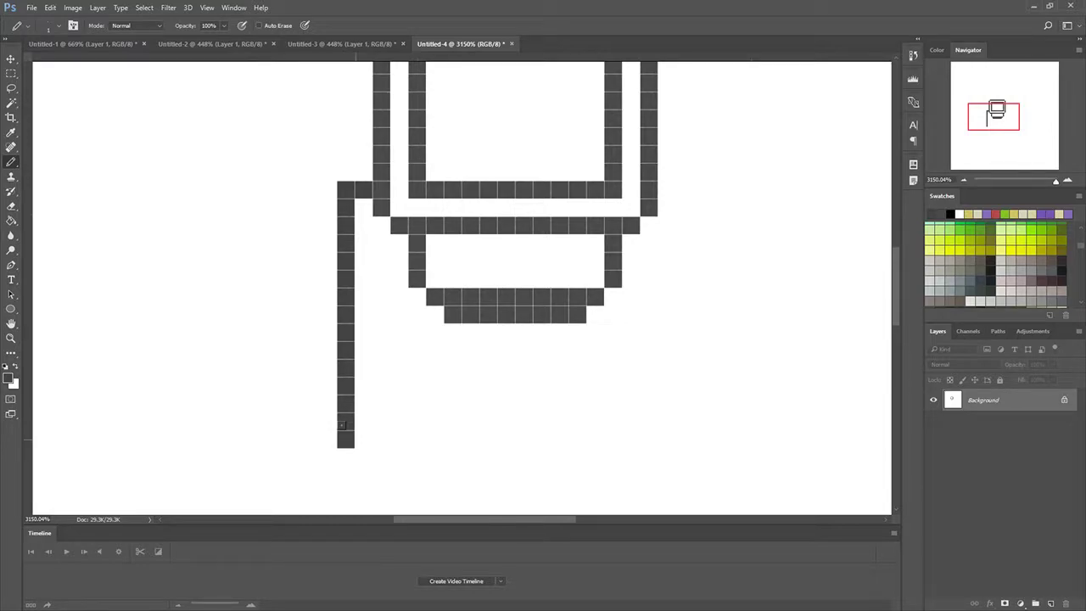
- Draw the desk's long bottom edge from the column's foot across to the right
click(363, 440)
drag(365, 439, 882, 440)
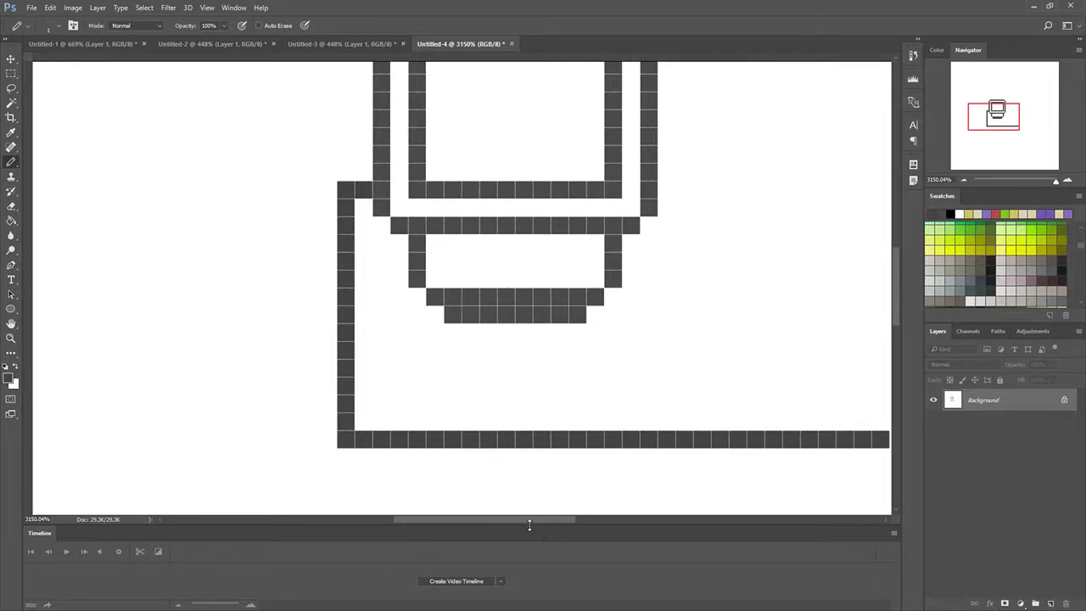
drag(526, 519, 608, 519)
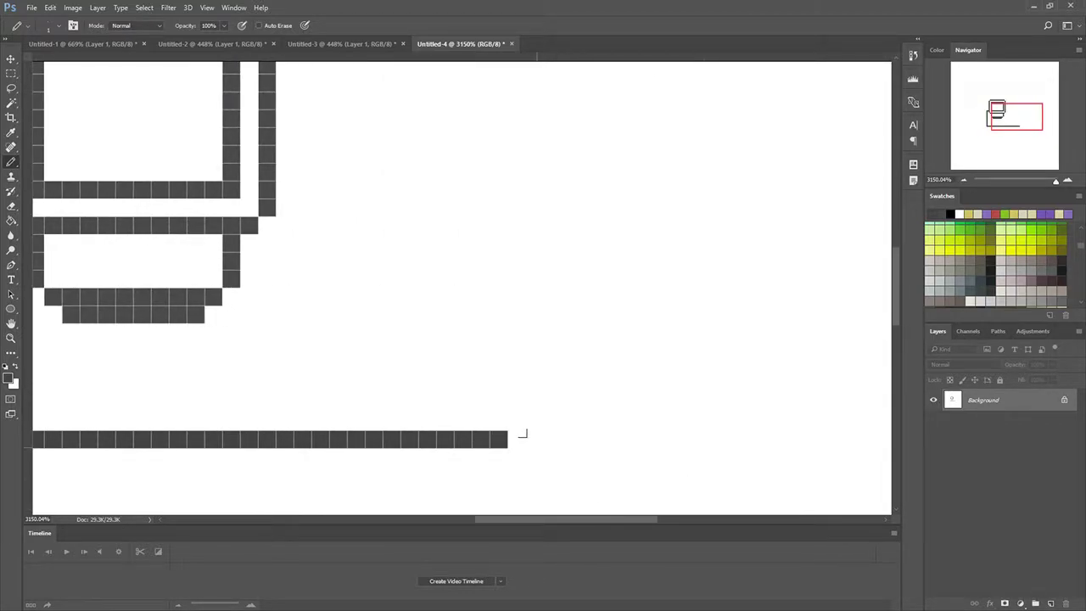
drag(500, 434, 711, 424)
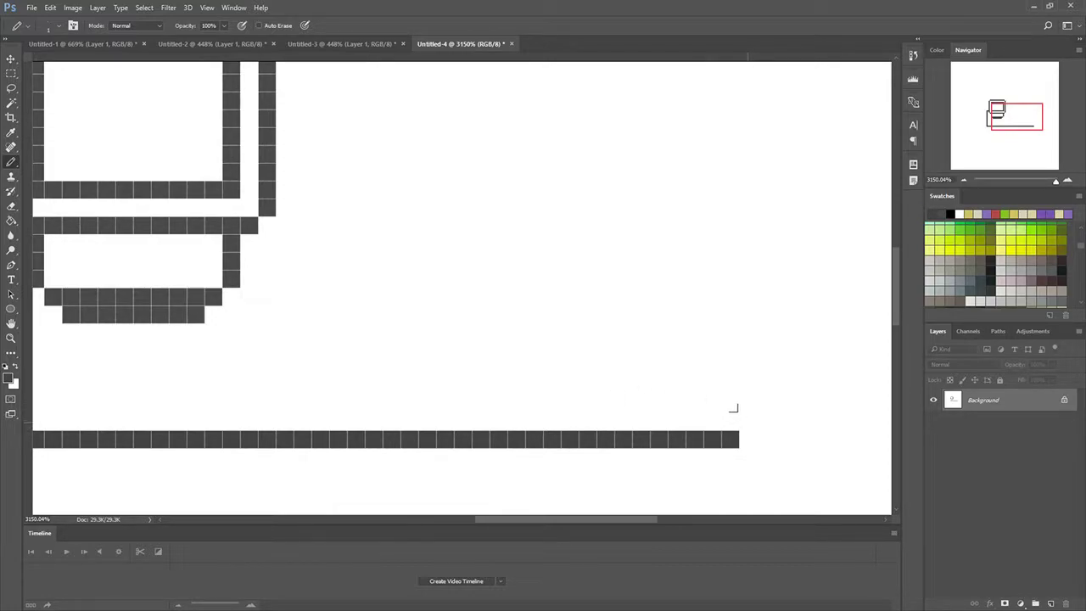
- Draw the desk's right side upward and its top edge back toward the monitor
click(739, 406)
drag(730, 355, 728, 170)
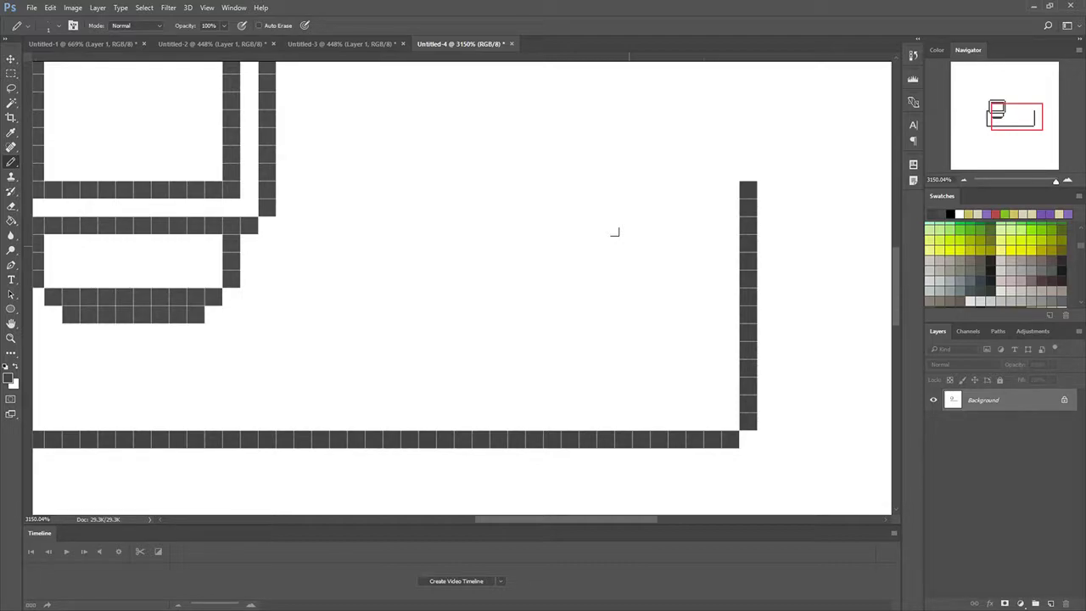
click(719, 161)
shift+click(662, 155)
drag(661, 154, 276, 148)
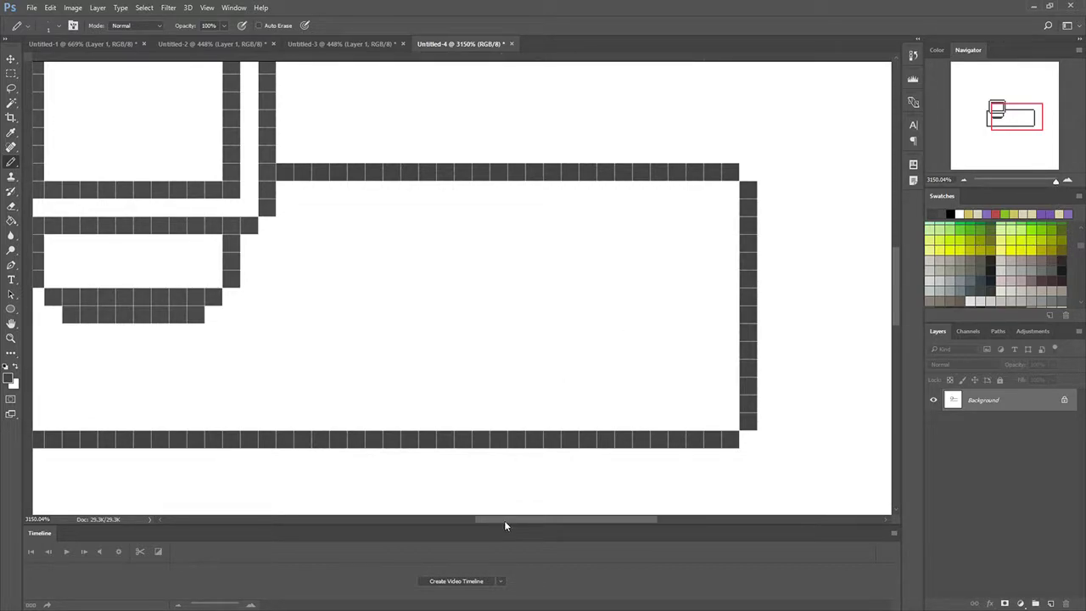
- Extend the desk's top edge to the left corner and erase the extra inner corner pixel
drag(505, 518, 471, 517)
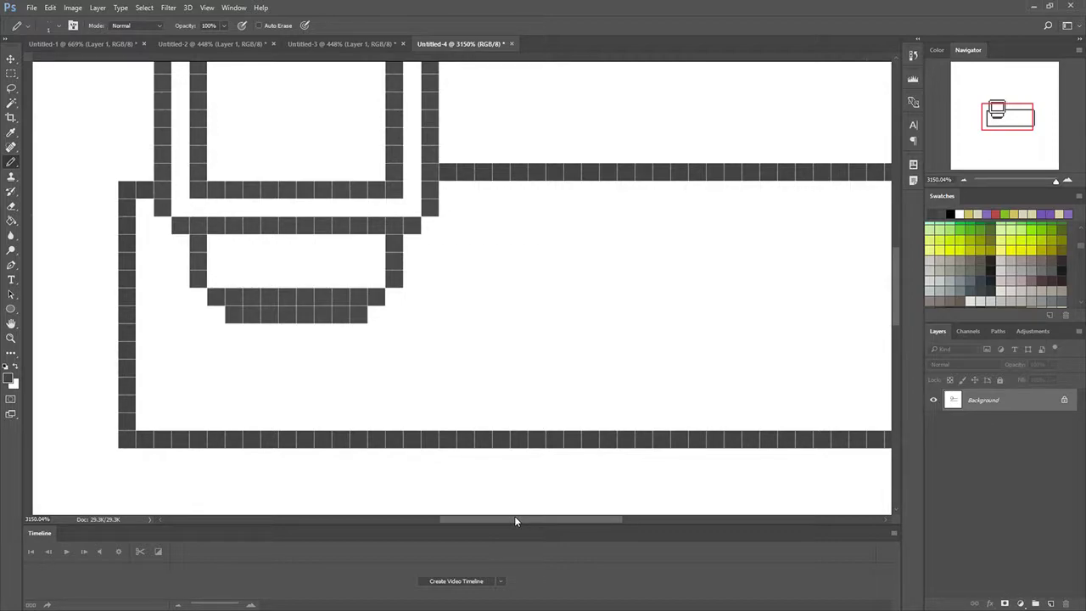
click(125, 154)
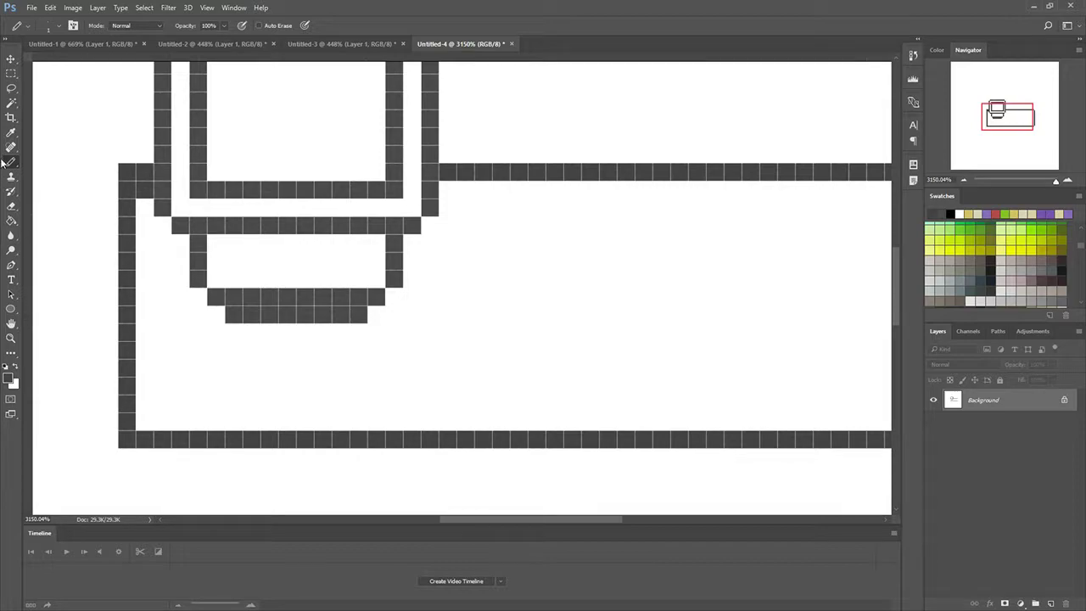
click(11, 206)
click(144, 190)
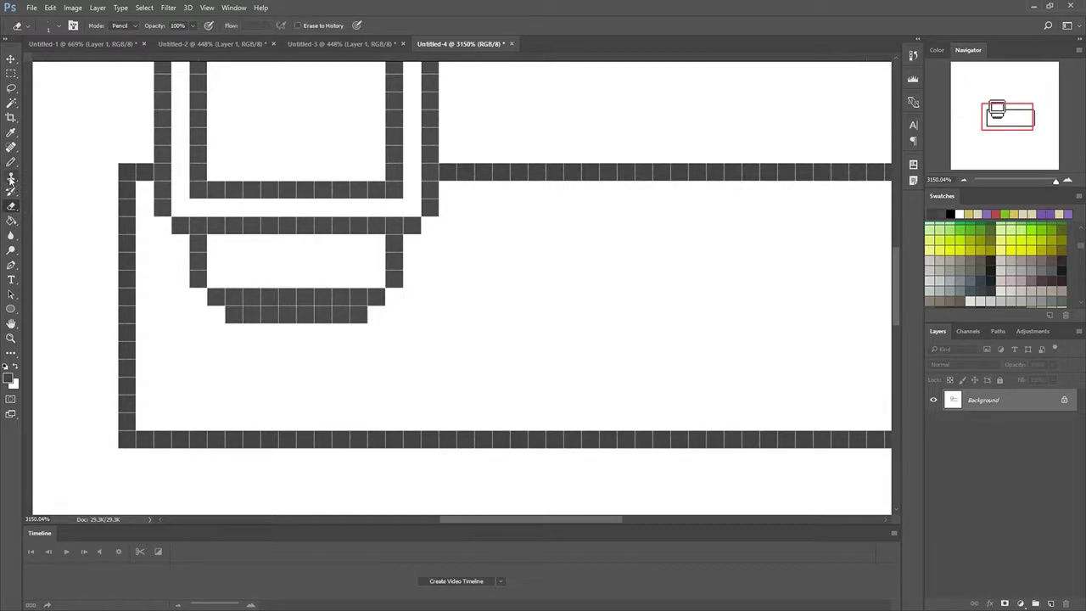
click(11, 161)
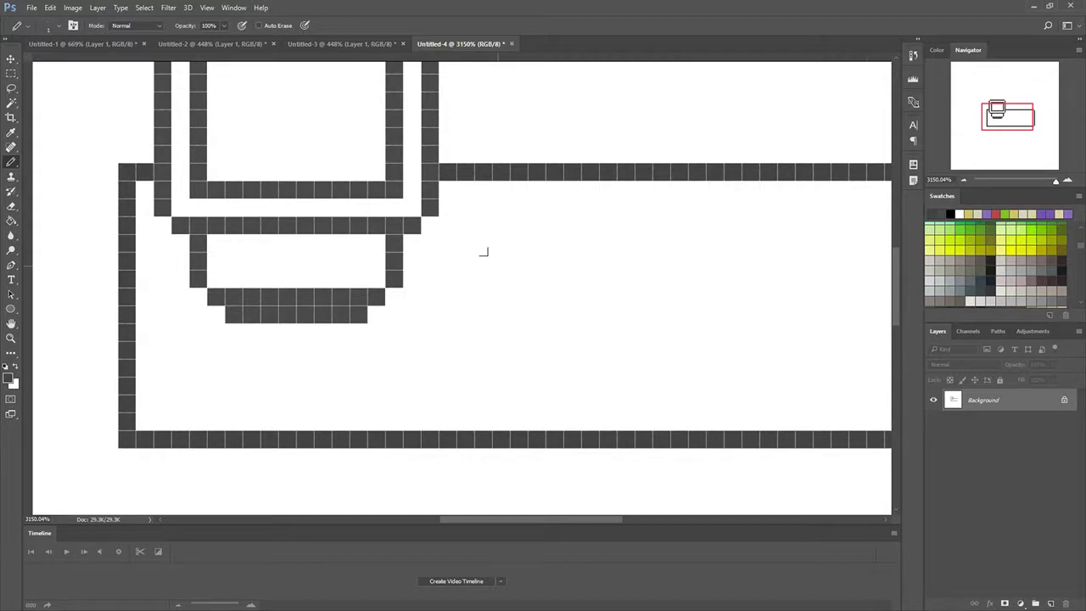
scroll(484, 251, up, 1)
scroll(484, 251, up, 2)
scroll(484, 251, up, 2)
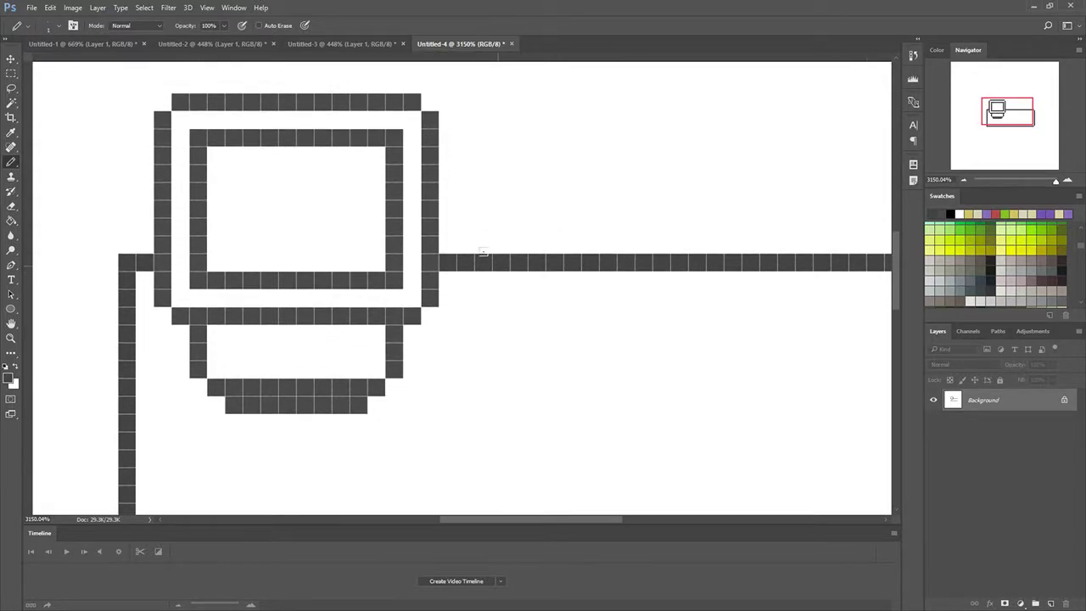
scroll(484, 252, down, 2)
scroll(482, 256, down, 1)
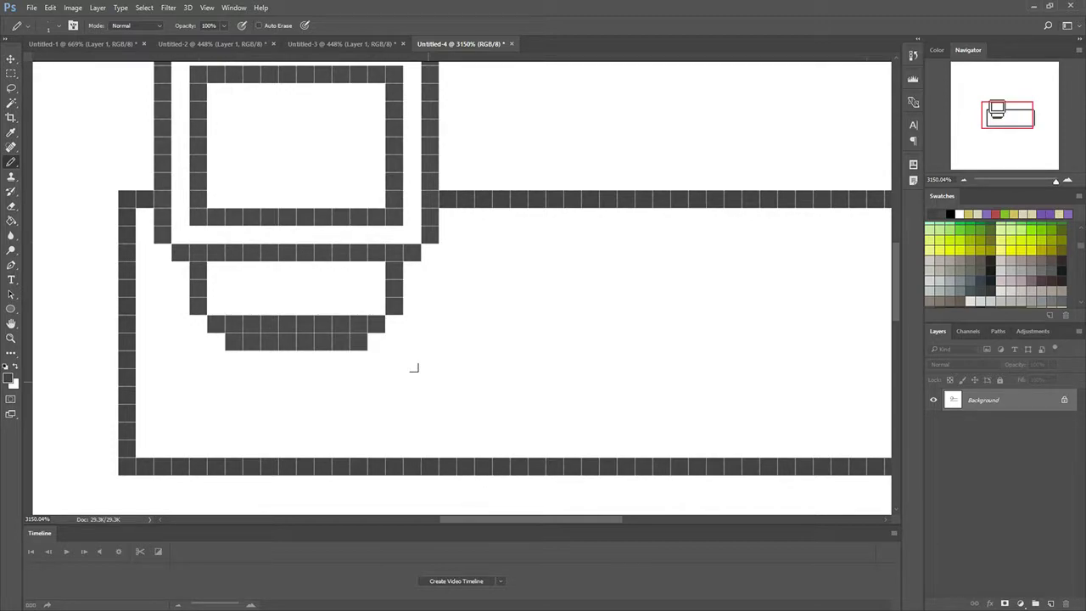
scroll(450, 340, down, 1)
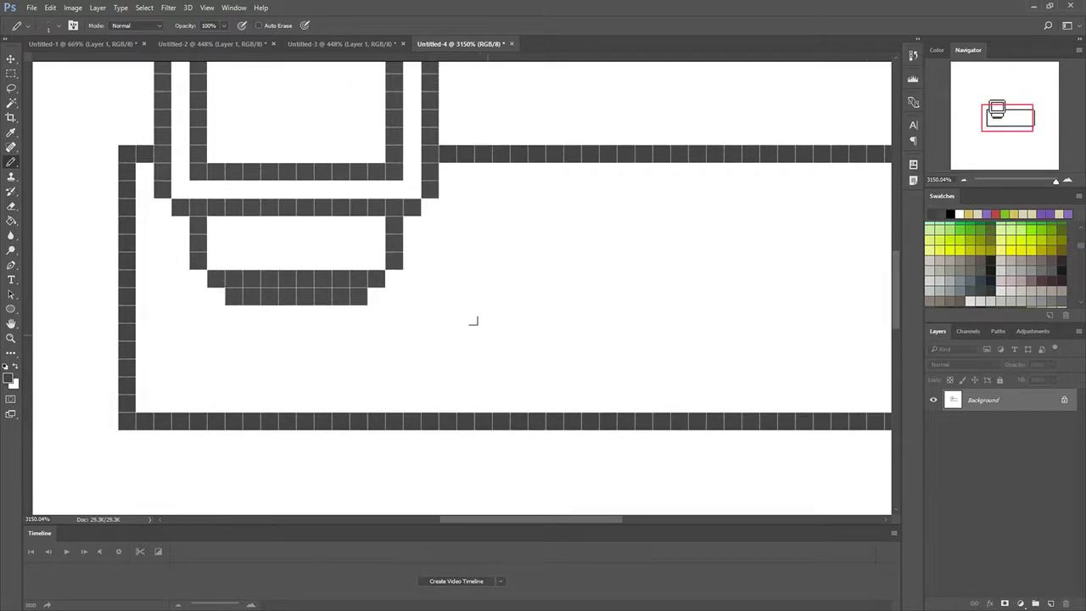
scroll(458, 318, down, 1)
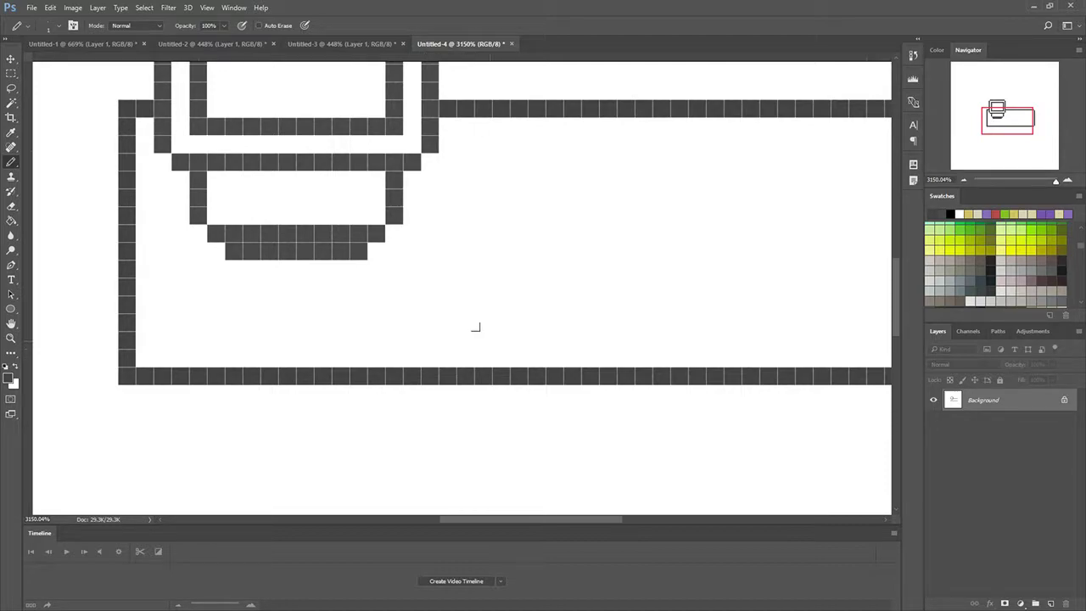
scroll(775, 376, down, 1)
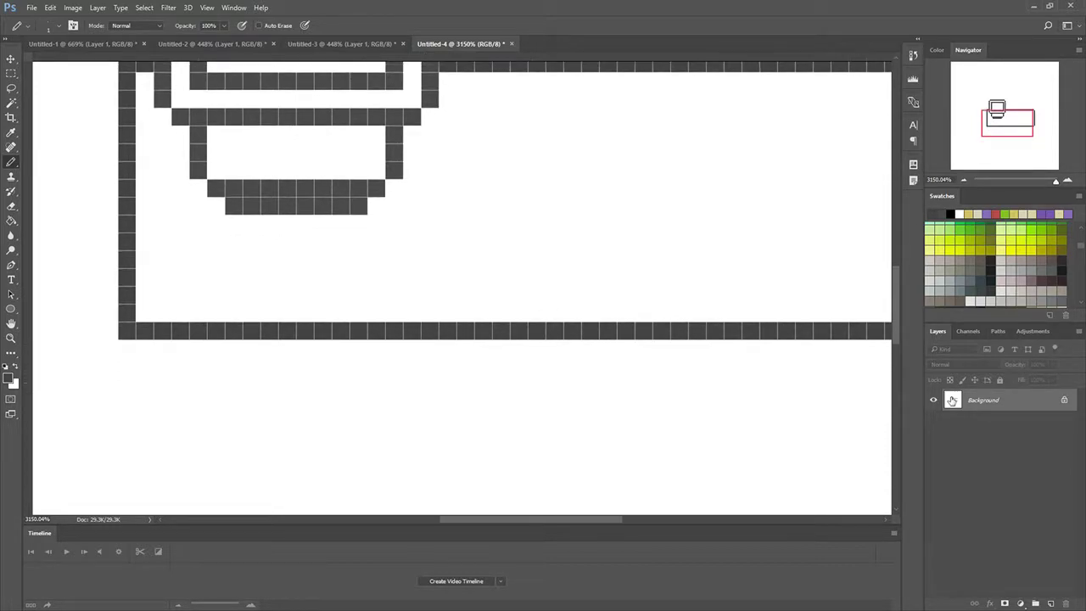
- Draw the drawer's right side down from the desk edge with a rounded bottom corner
drag(554, 520, 634, 521)
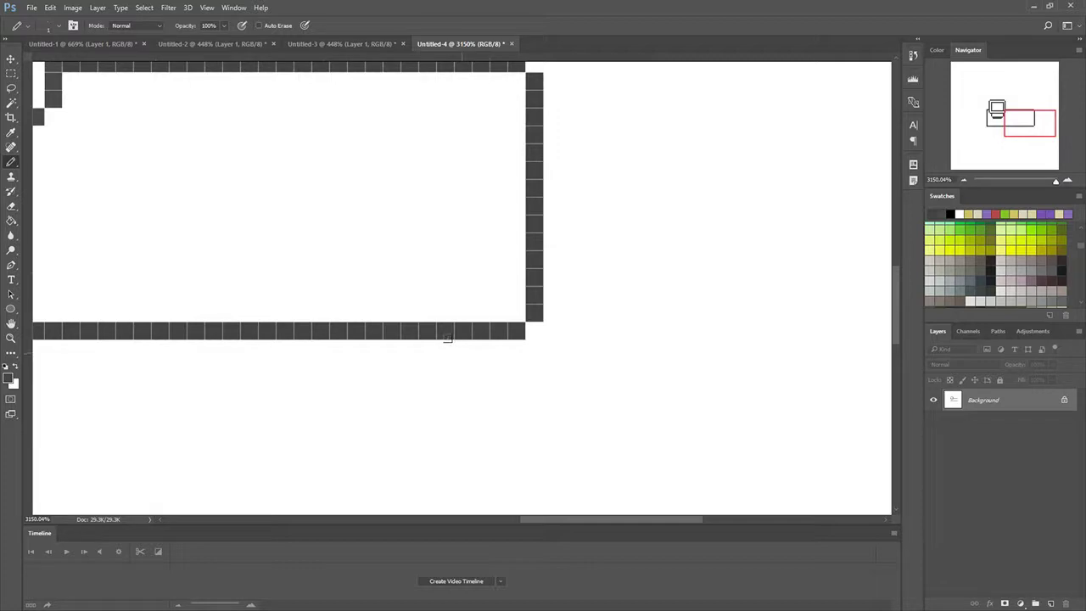
click(462, 348)
drag(447, 339, 440, 460)
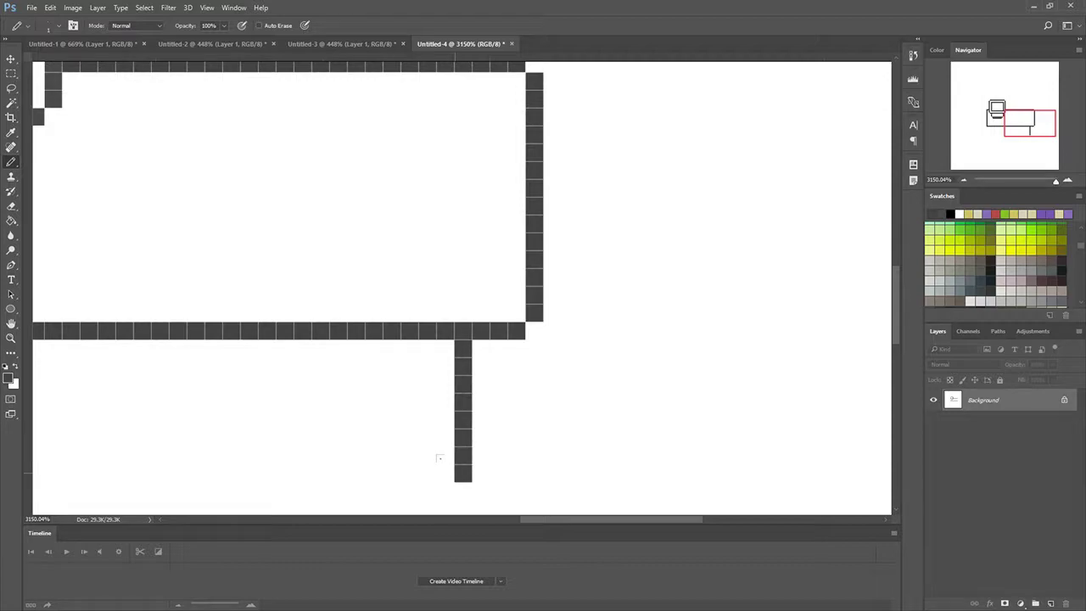
scroll(440, 459, down, 1)
click(443, 452)
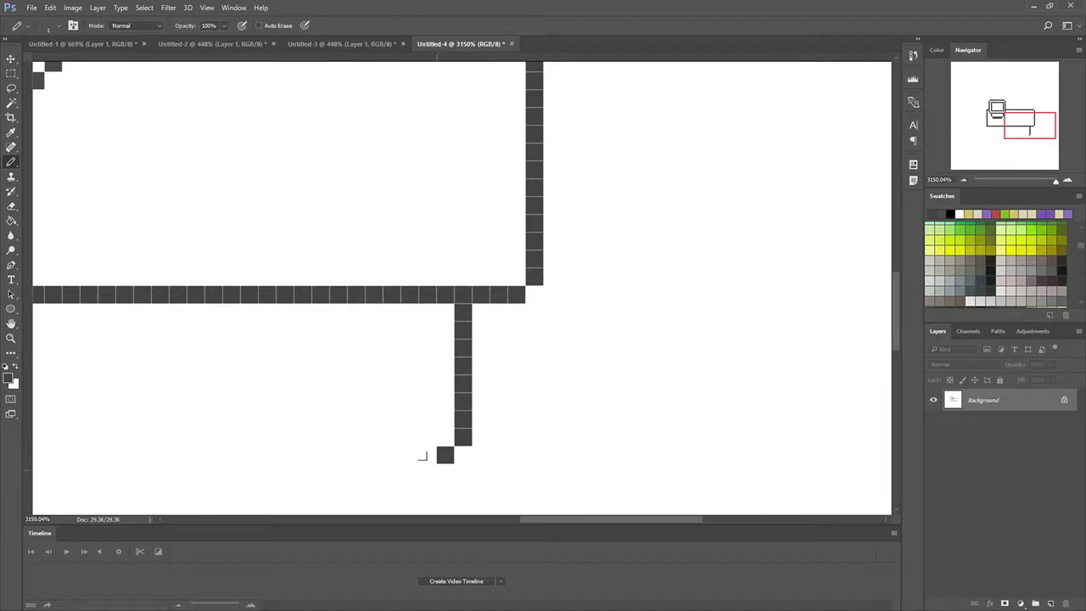
click(419, 457)
click(402, 456)
- Draw the drawer's left side and fill the bottom row to close it
click(342, 299)
drag(340, 299, 335, 399)
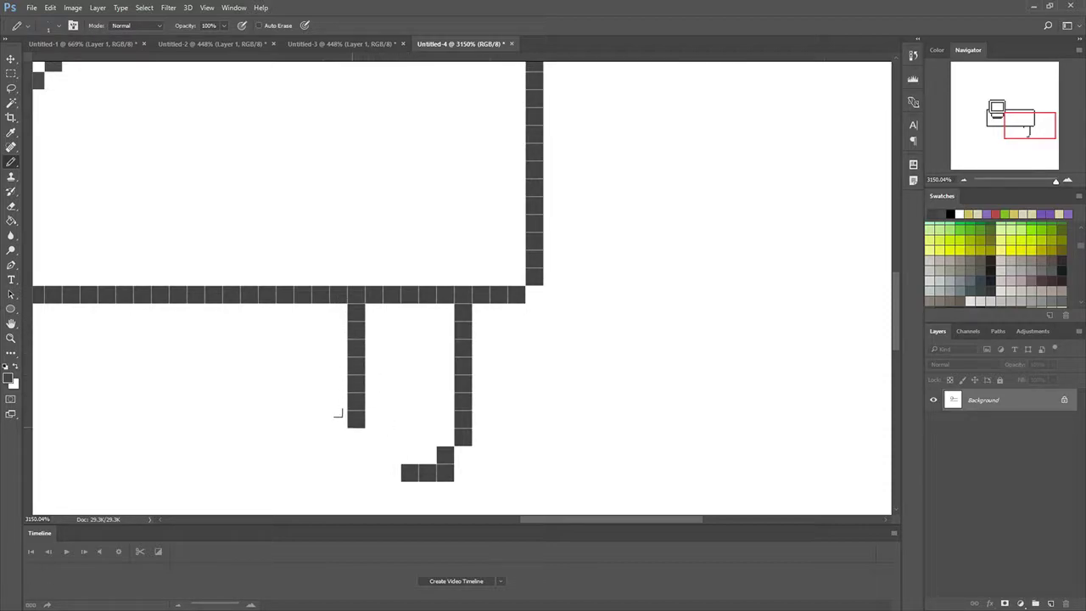
click(358, 437)
click(374, 454)
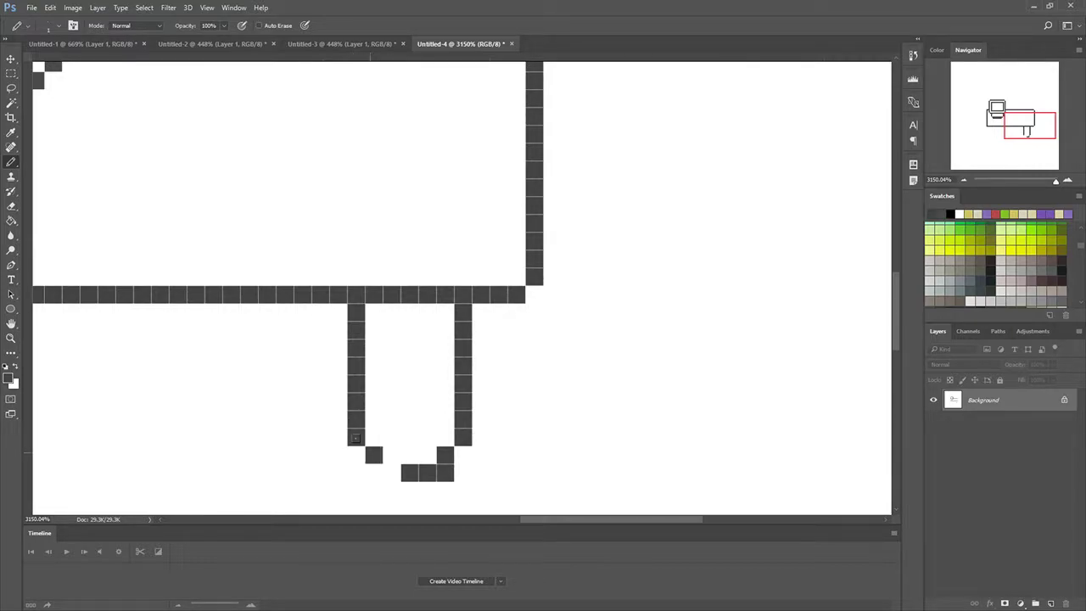
click(372, 465)
click(391, 472)
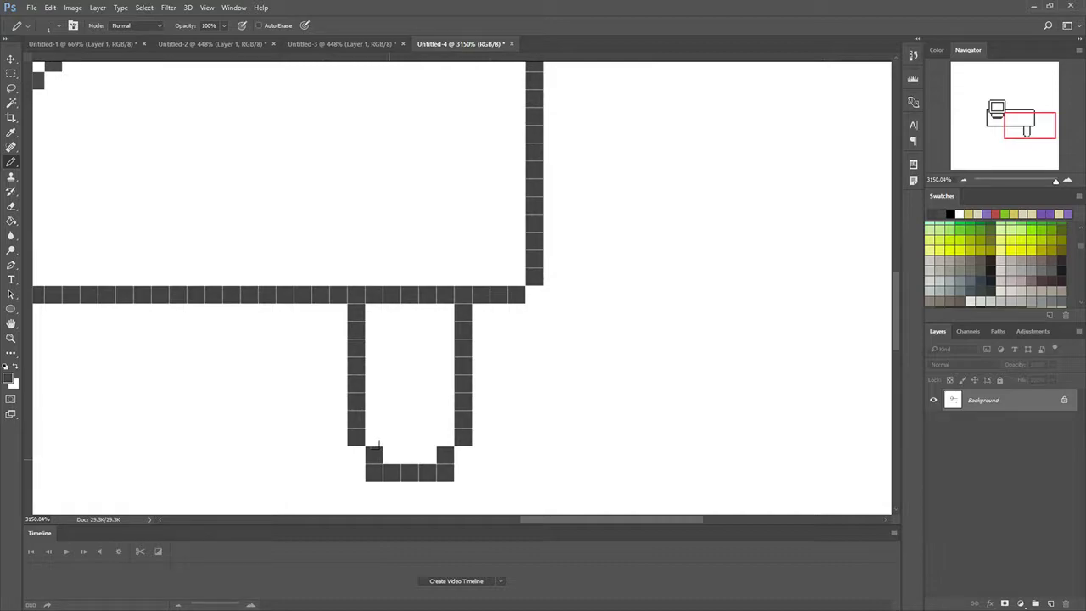
drag(377, 450, 428, 453)
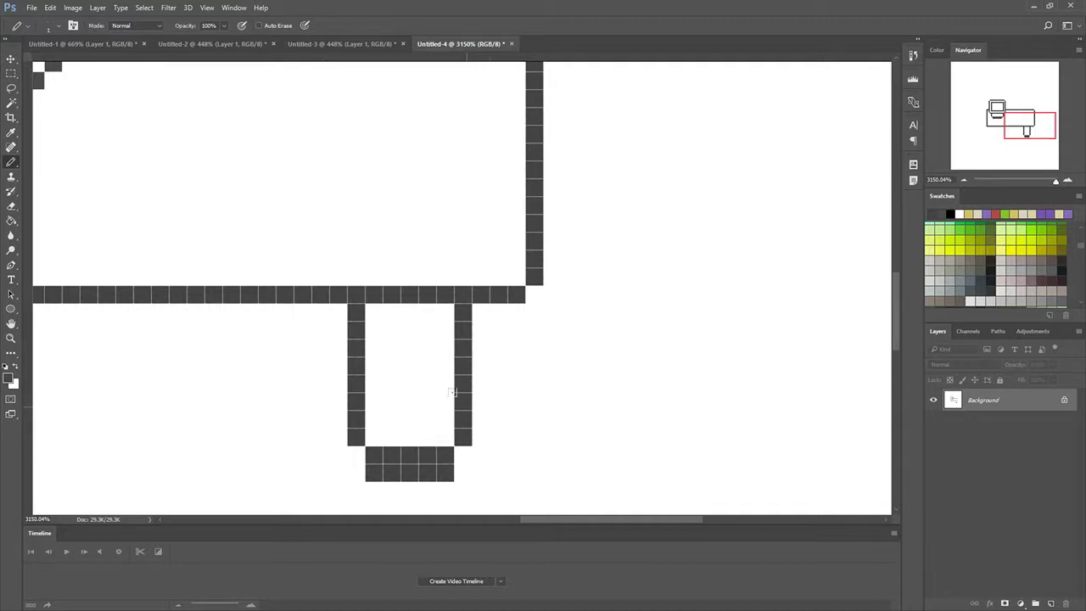
scroll(458, 280, up, 2)
scroll(463, 167, up, 1)
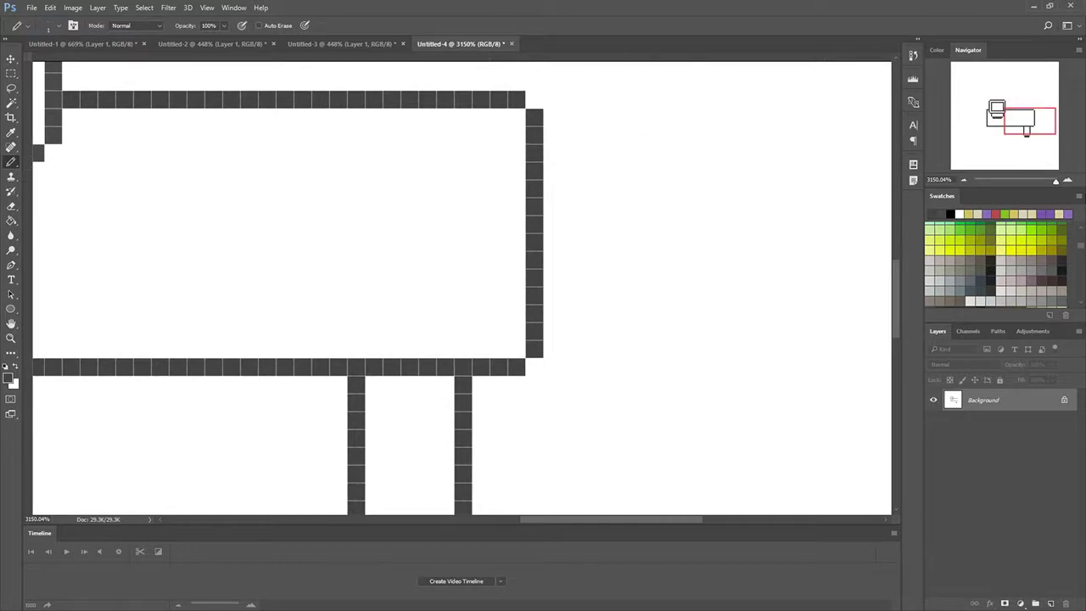
- Redraw the drawer's left side one pixel inward and erase the old outer left column
drag(1056, 183, 1053, 181)
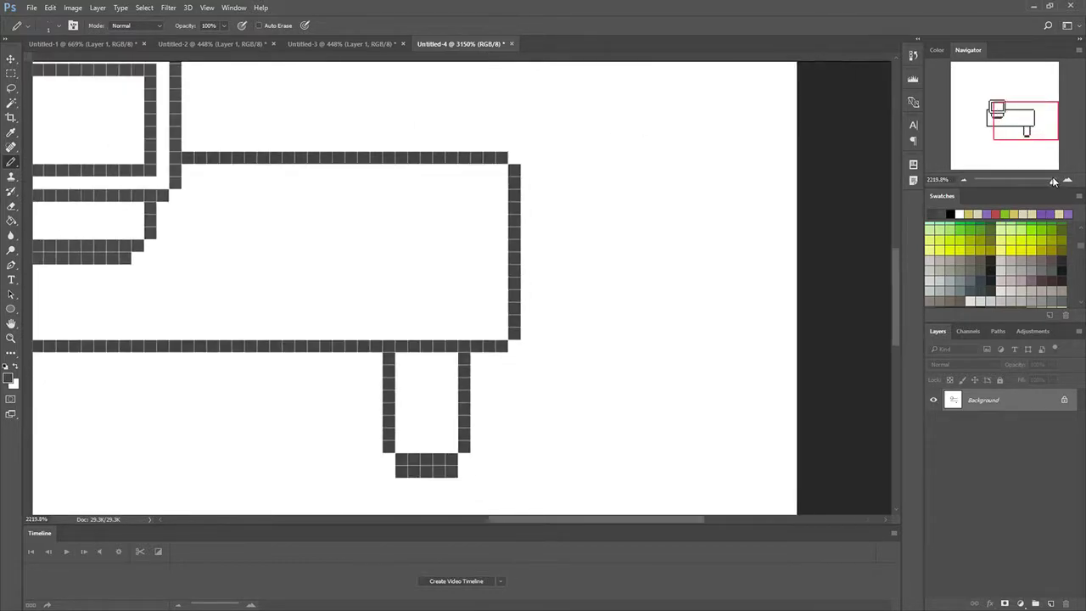
drag(603, 519, 575, 514)
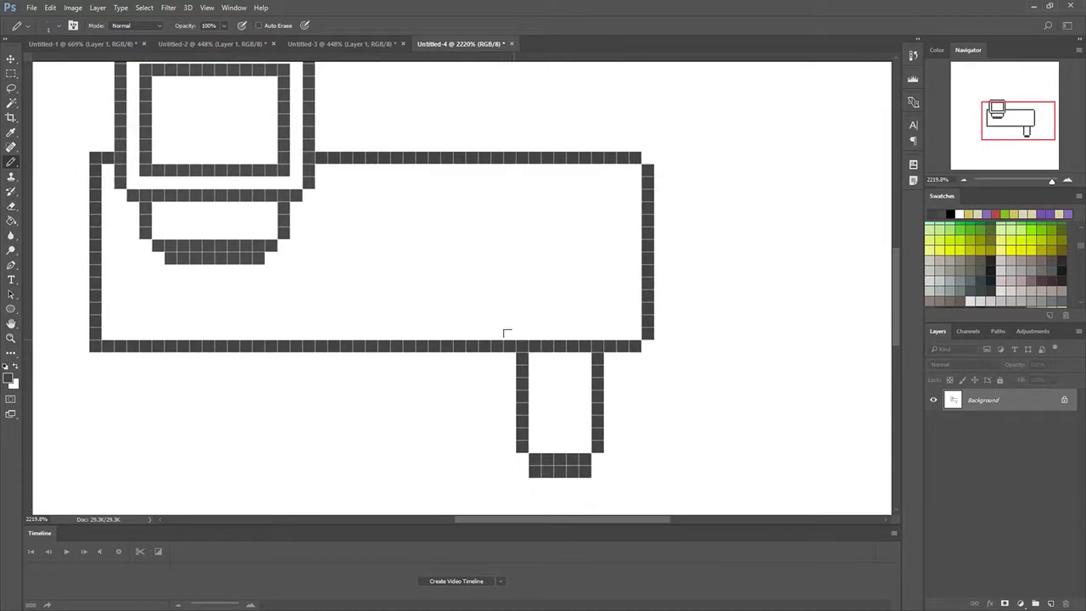
drag(534, 350, 534, 447)
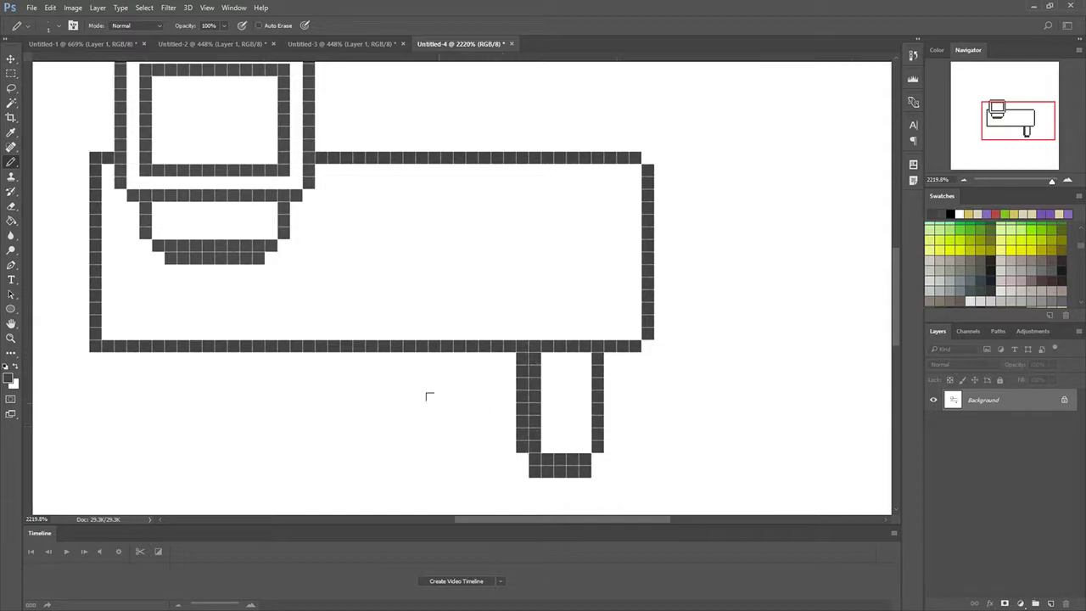
click(11, 206)
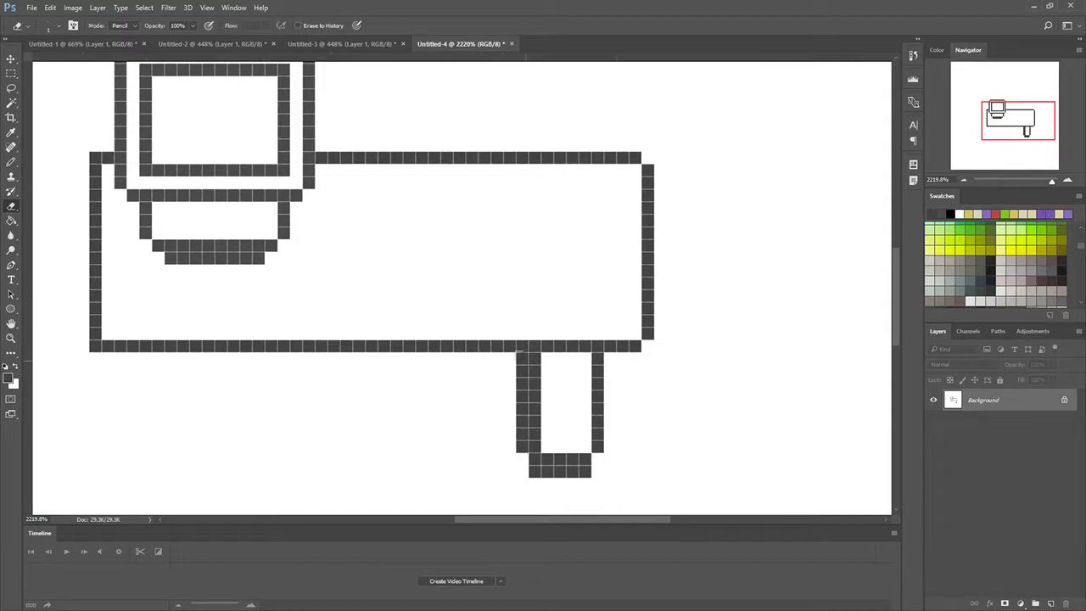
mouse_move(521, 355)
mouse_down()
mouse_move(512, 441)
mouse_move(533, 471)
mouse_up()
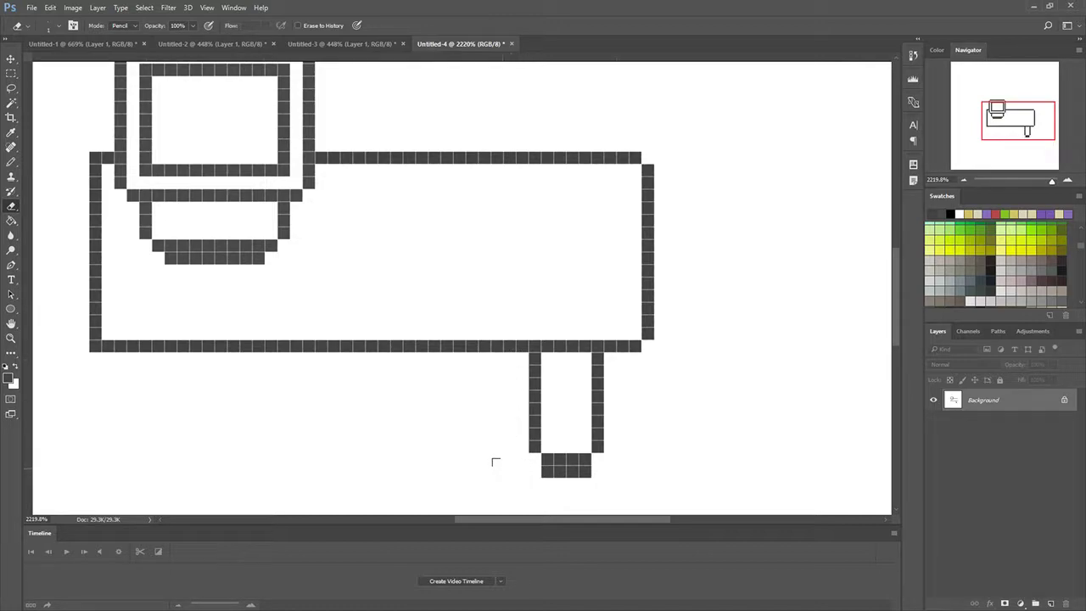
click(11, 162)
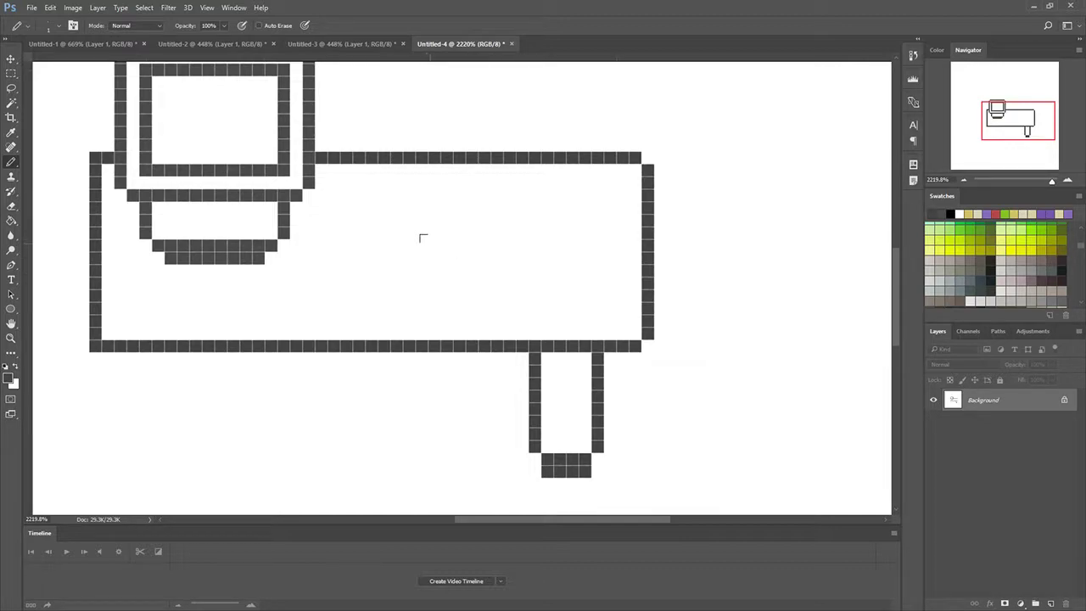
- Pencil the drawer outline's wavy V-notched top edge with a short drop at its right end
click(447, 246)
click(459, 245)
click(484, 245)
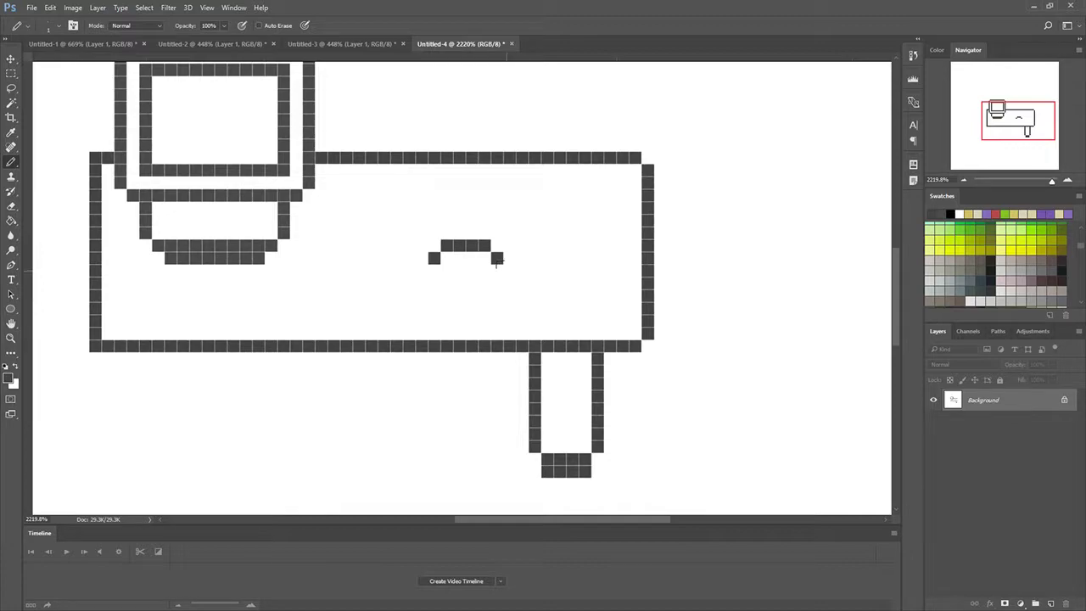
click(510, 270)
click(535, 258)
click(547, 245)
click(572, 245)
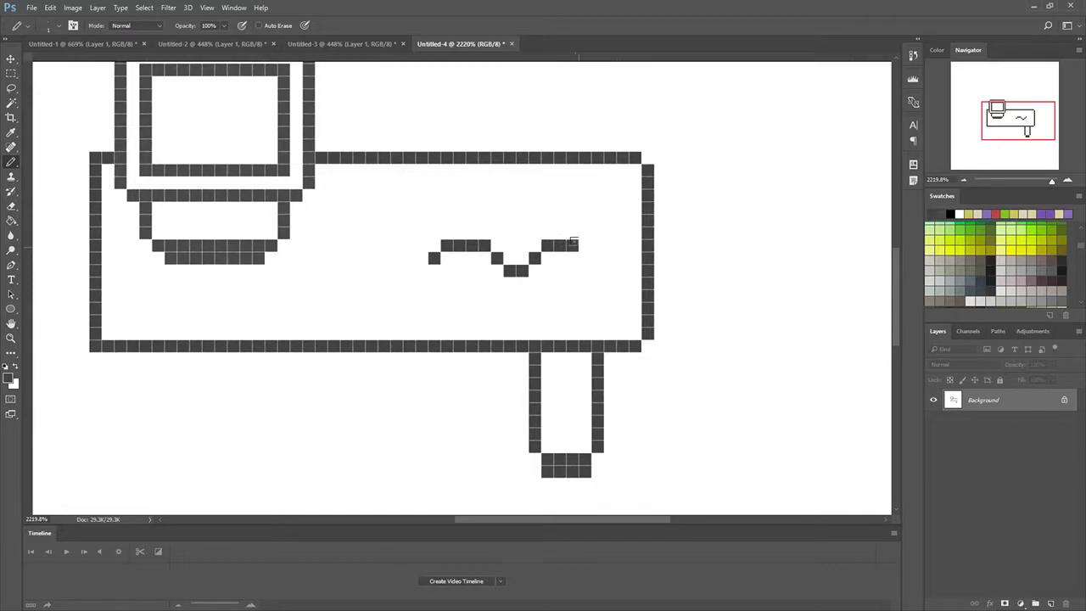
click(585, 246)
click(598, 258)
drag(597, 260, 591, 291)
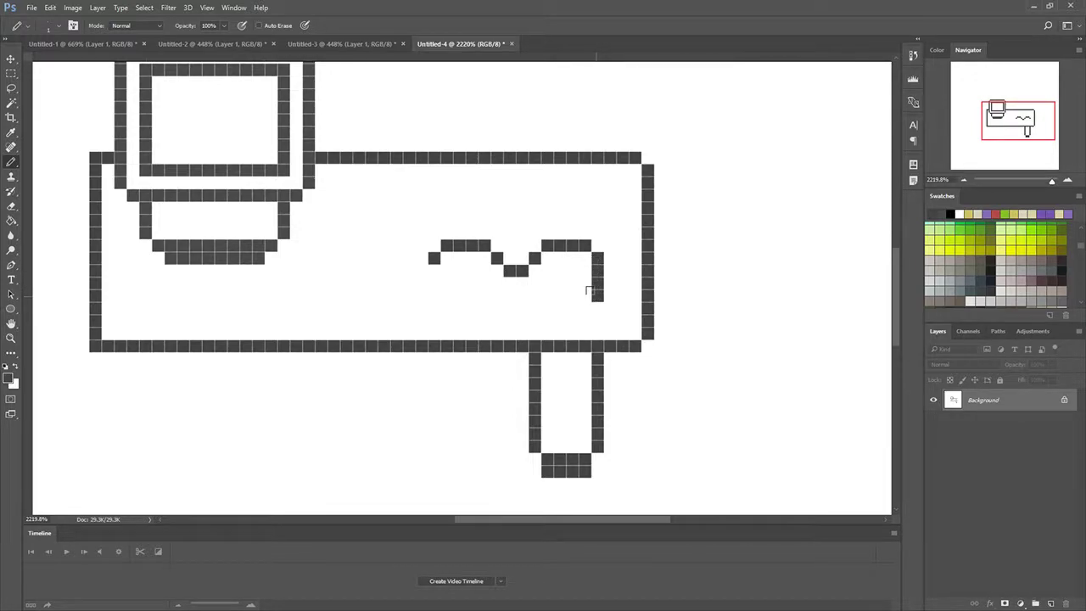
- Extend the drawer's right side to the desk edge, erase stray pixels, and draw the left side down
drag(589, 291, 591, 334)
click(584, 308)
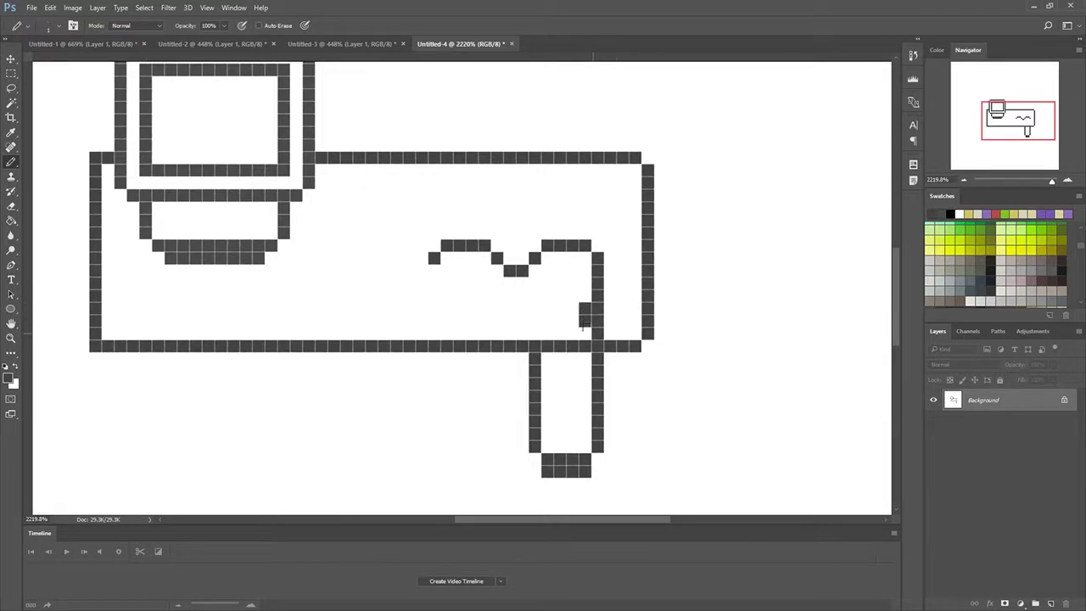
click(11, 206)
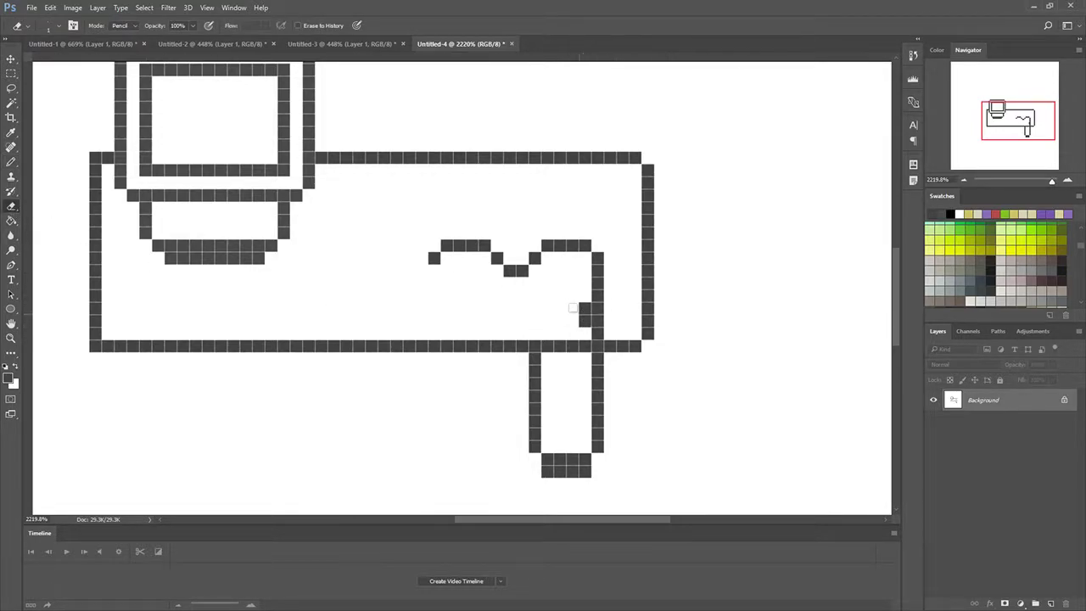
drag(583, 308, 580, 321)
click(10, 164)
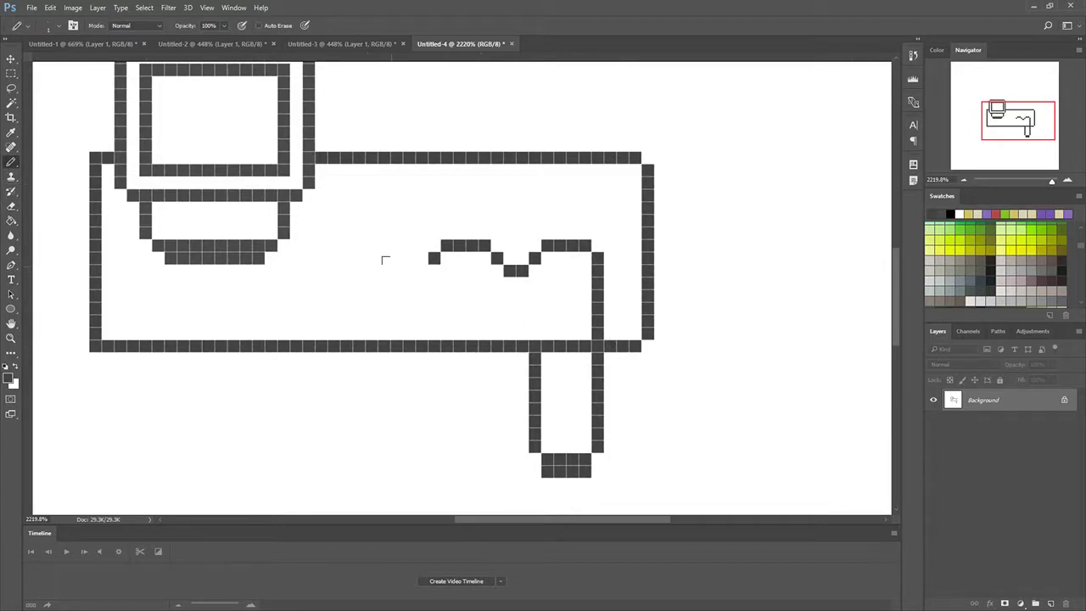
drag(421, 268, 426, 323)
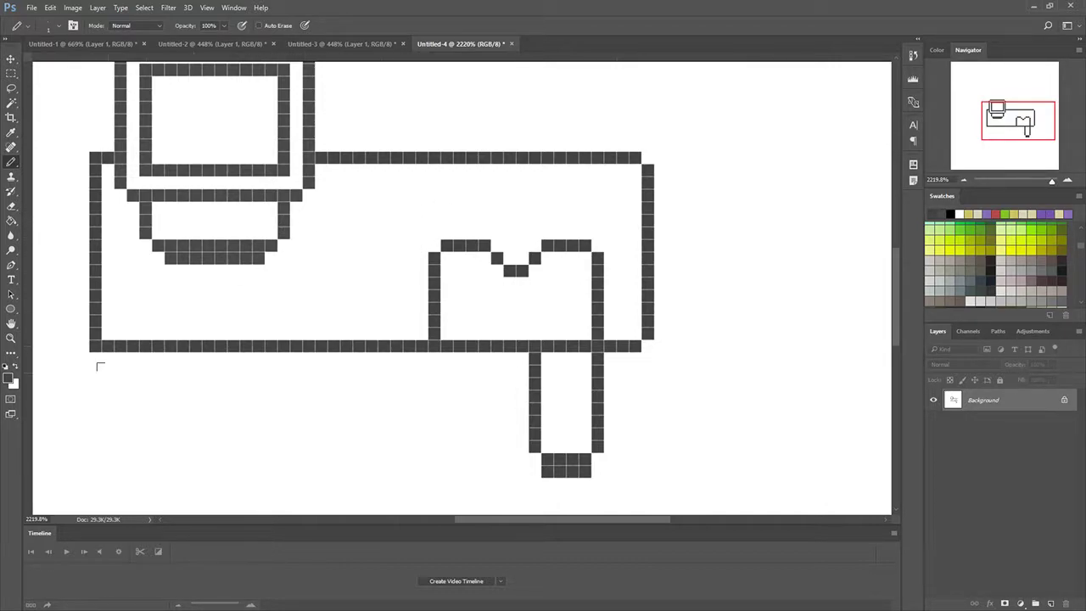
- Draw the backrest's outer side, bottom edge and inner side below the desk's bottom-left edge
scroll(127, 339, down, 1)
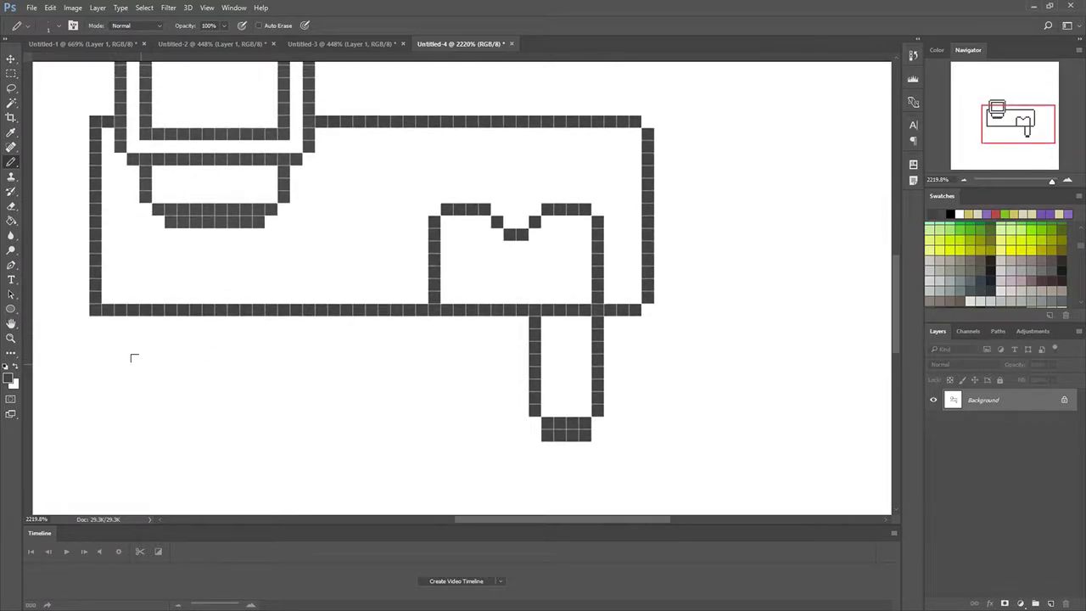
drag(117, 314, 116, 368)
drag(115, 368, 103, 436)
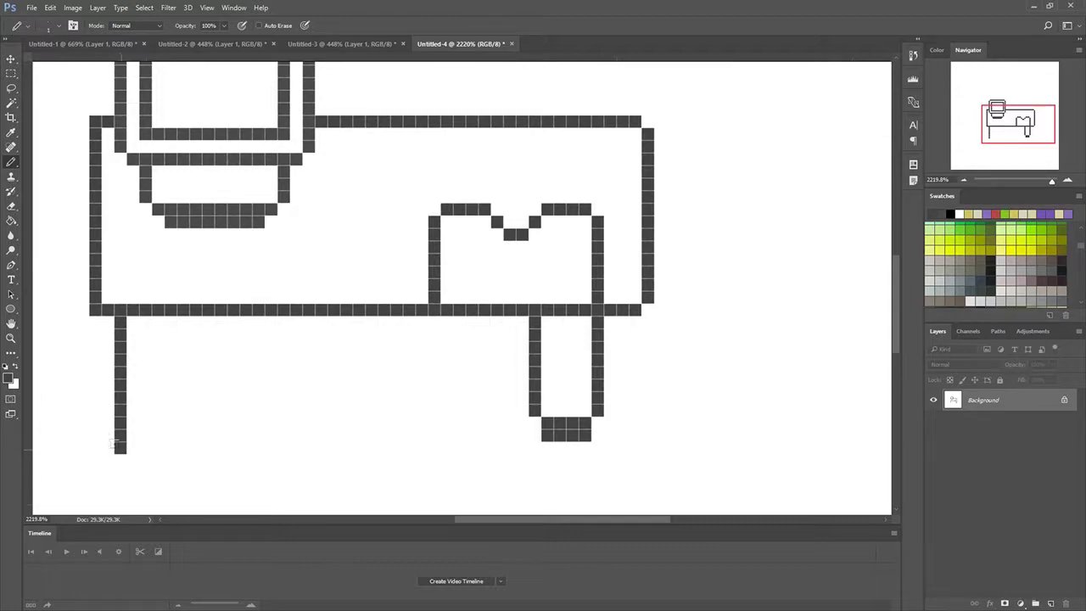
click(132, 447)
click(145, 447)
click(146, 447)
click(158, 435)
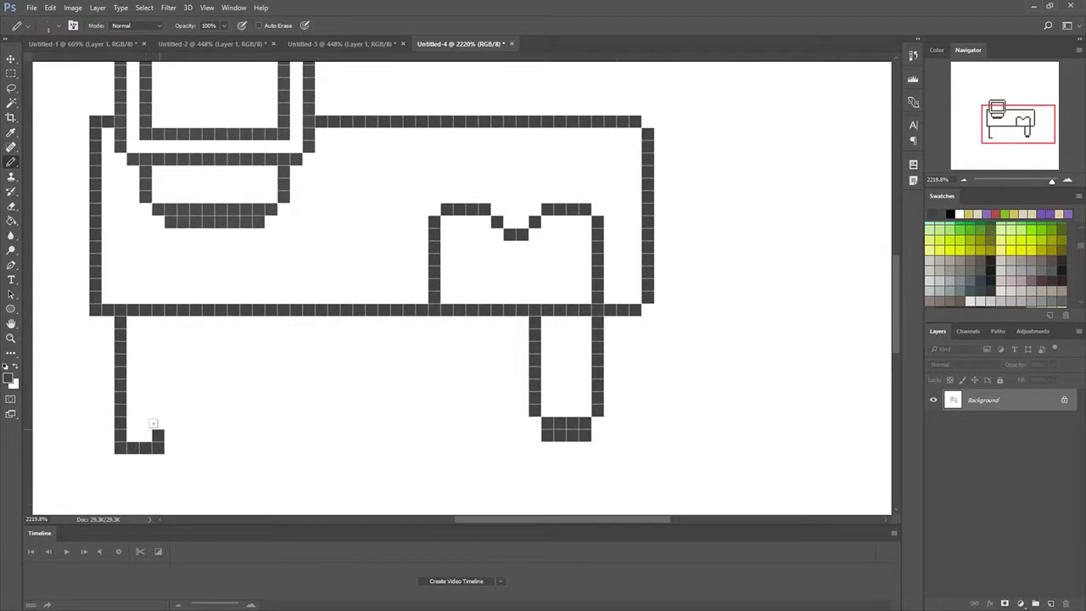
drag(153, 422, 150, 320)
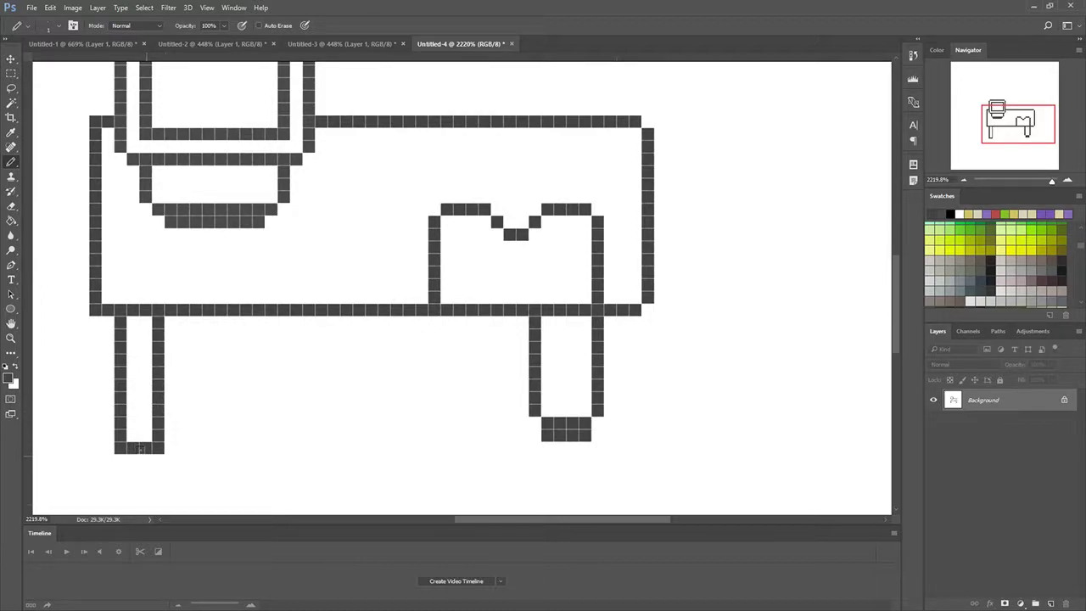
- Move the backrest's inner side one pixel outward, erasing the extra inner column
scroll(136, 446, down, 1)
scroll(135, 446, down, 1)
scroll(136, 446, down, 1)
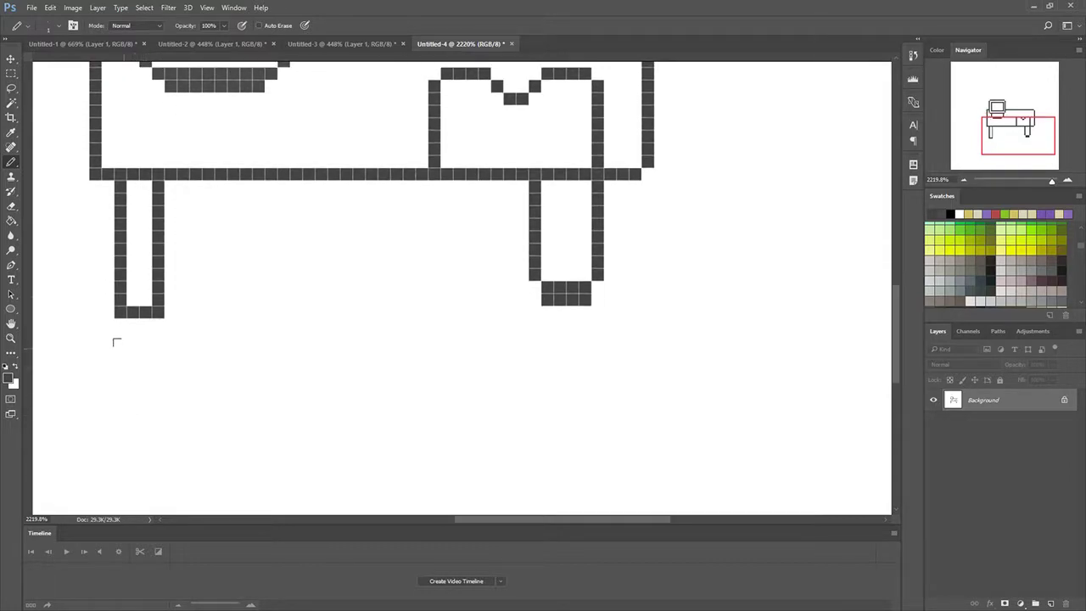
click(167, 308)
drag(167, 305, 170, 184)
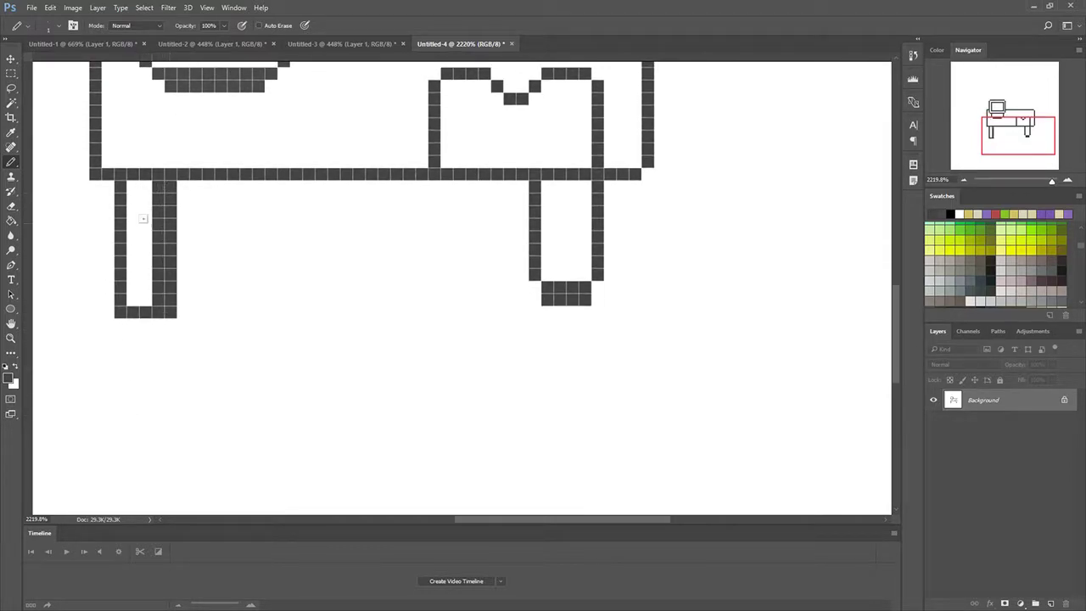
click(14, 206)
mouse_move(154, 193)
mouse_down()
mouse_move(154, 178)
mouse_move(147, 286)
mouse_move(158, 300)
mouse_up()
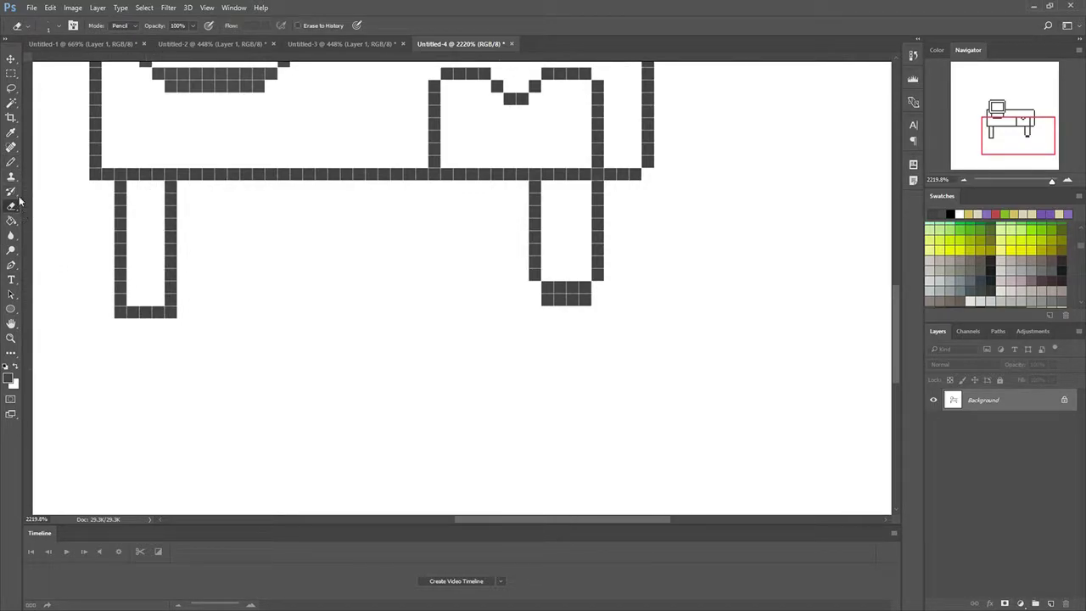
- Fill a solid dark post beneath the chair backrest
click(11, 162)
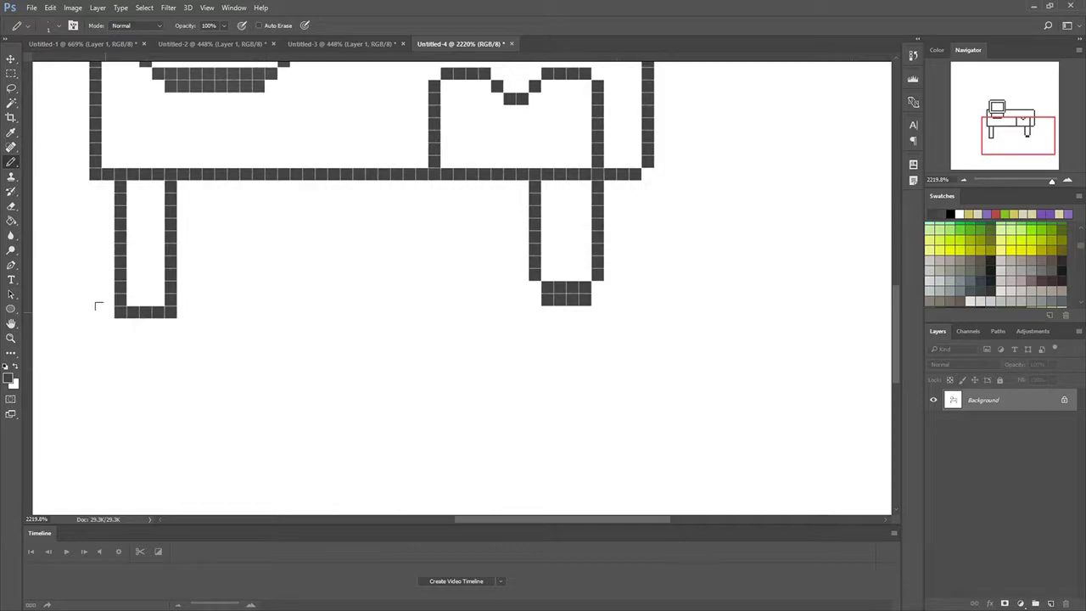
mouse_move(145, 324)
mouse_down()
mouse_move(145, 425)
mouse_move(170, 424)
mouse_up()
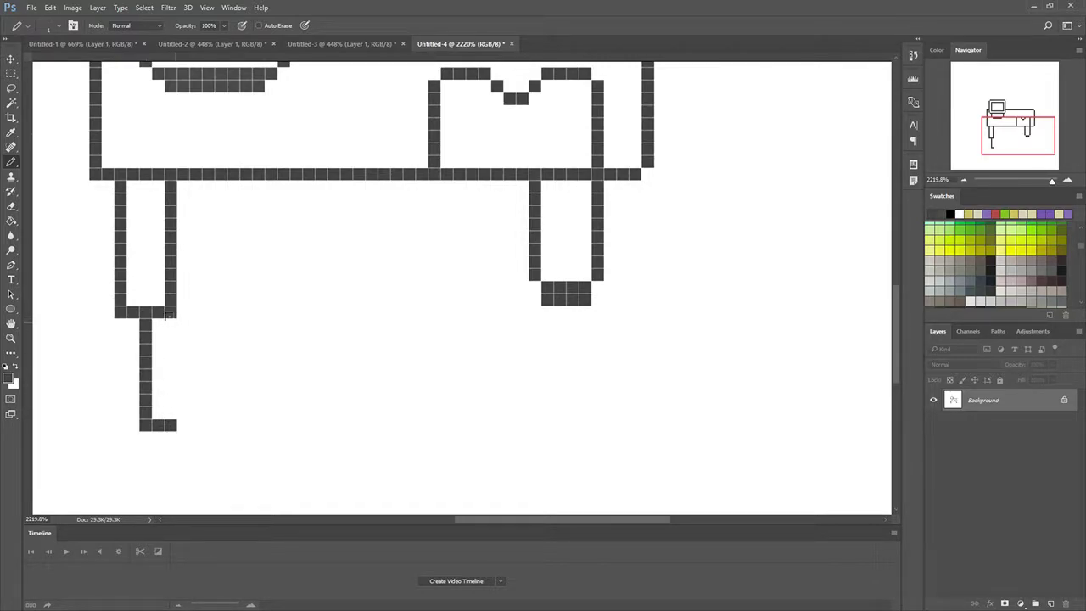
drag(168, 314, 170, 420)
drag(154, 325, 145, 415)
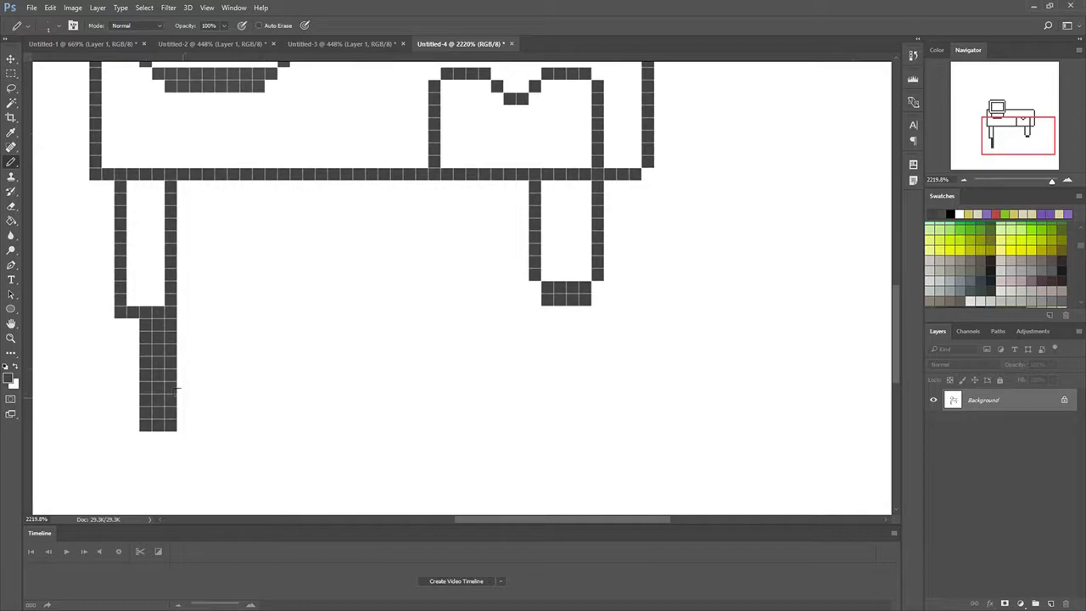
- Outline the seat with a bottom edge, stepped corner, right side and rounded top edge
click(178, 394)
drag(176, 393, 333, 400)
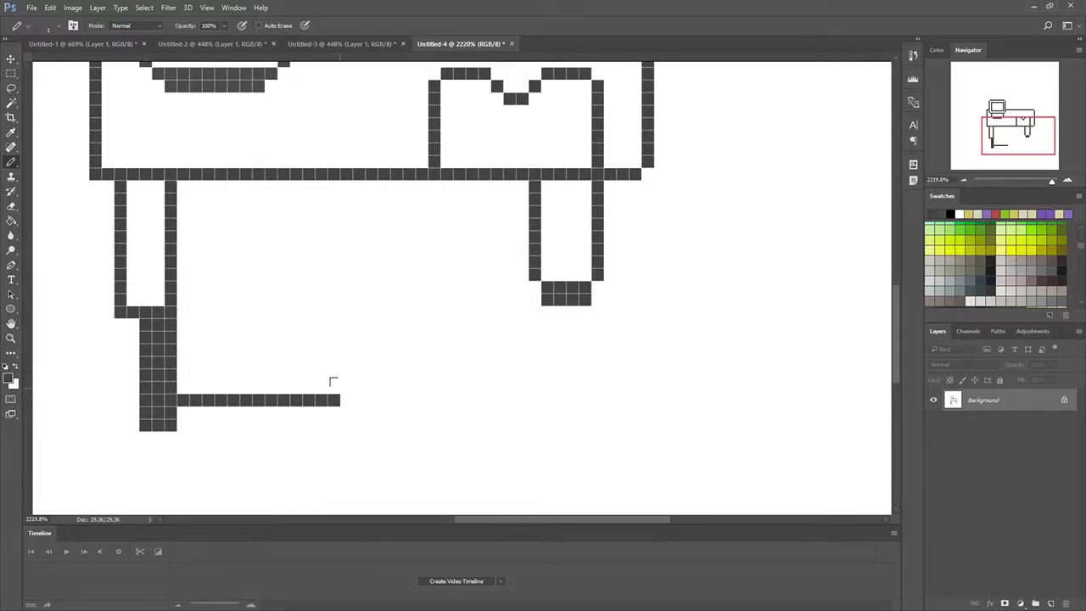
click(346, 387)
click(359, 386)
click(359, 375)
drag(359, 375, 343, 246)
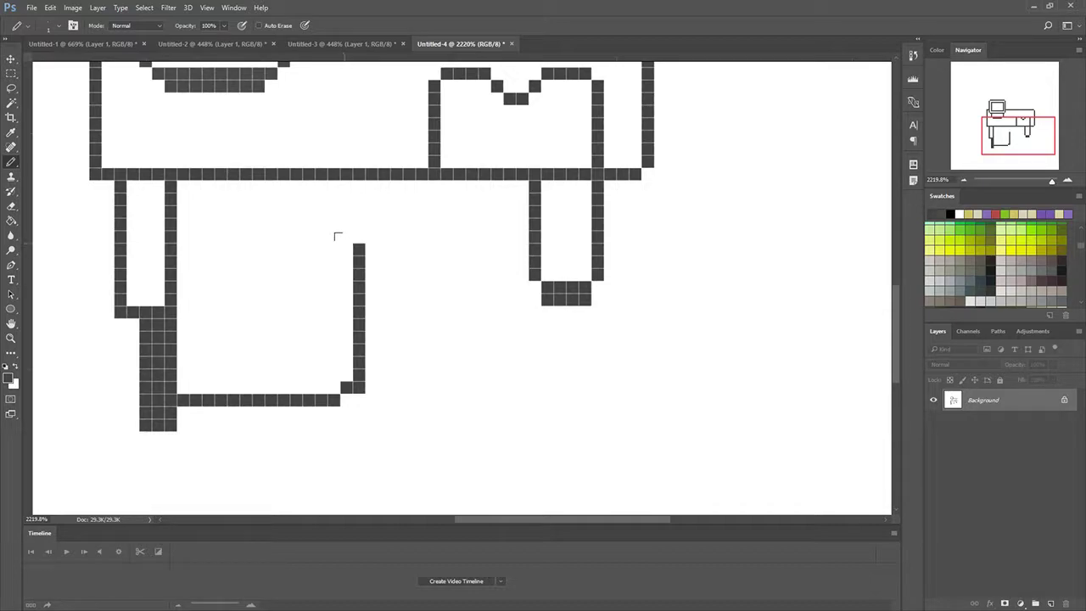
mouse_move(335, 229)
mouse_down()
mouse_move(285, 211)
mouse_move(181, 202)
mouse_up()
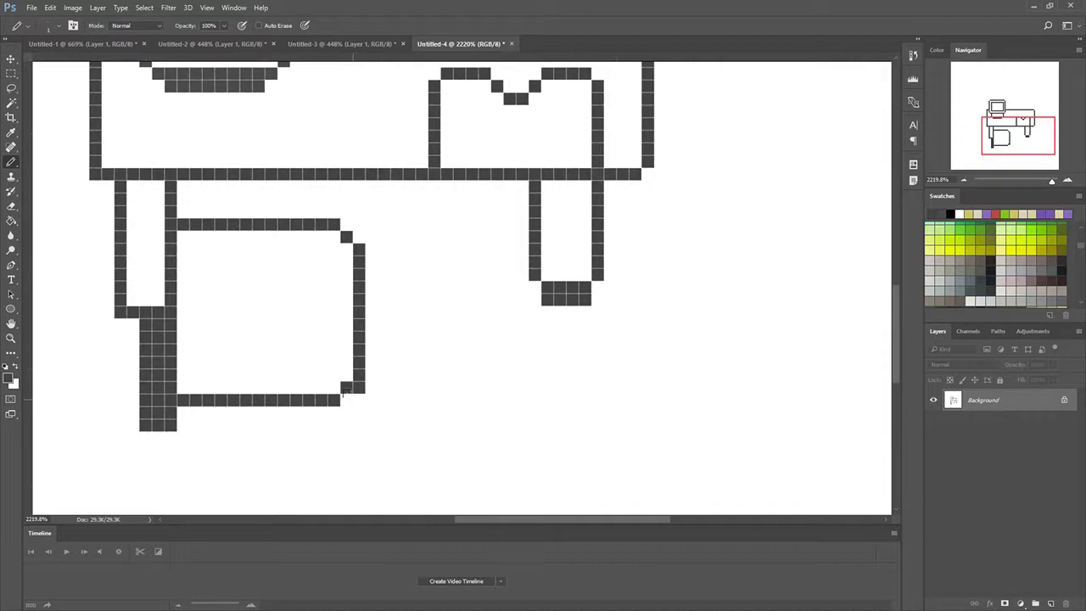
- Draw a solid foot block beneath the seat's right end and erase its stray pixels and leftmost column
drag(342, 392, 337, 436)
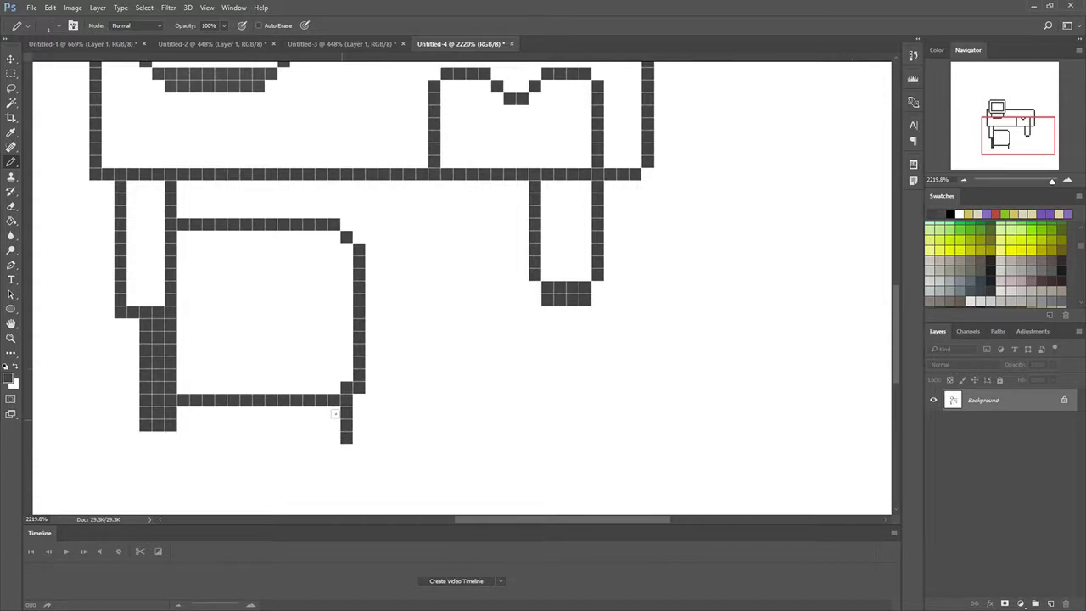
drag(334, 421, 319, 422)
click(308, 424)
click(308, 413)
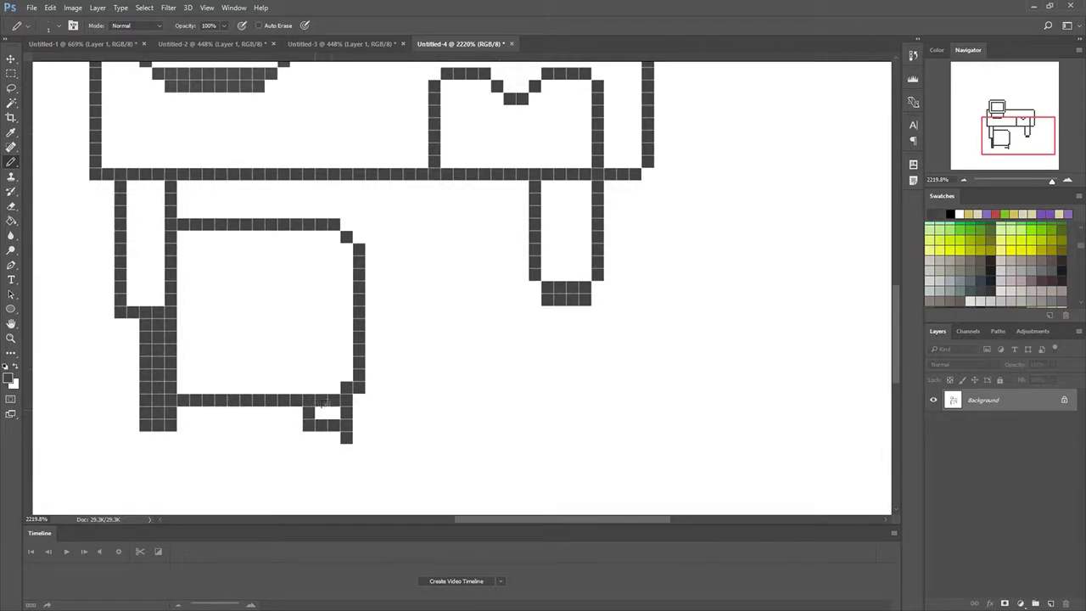
drag(315, 412, 334, 413)
click(11, 206)
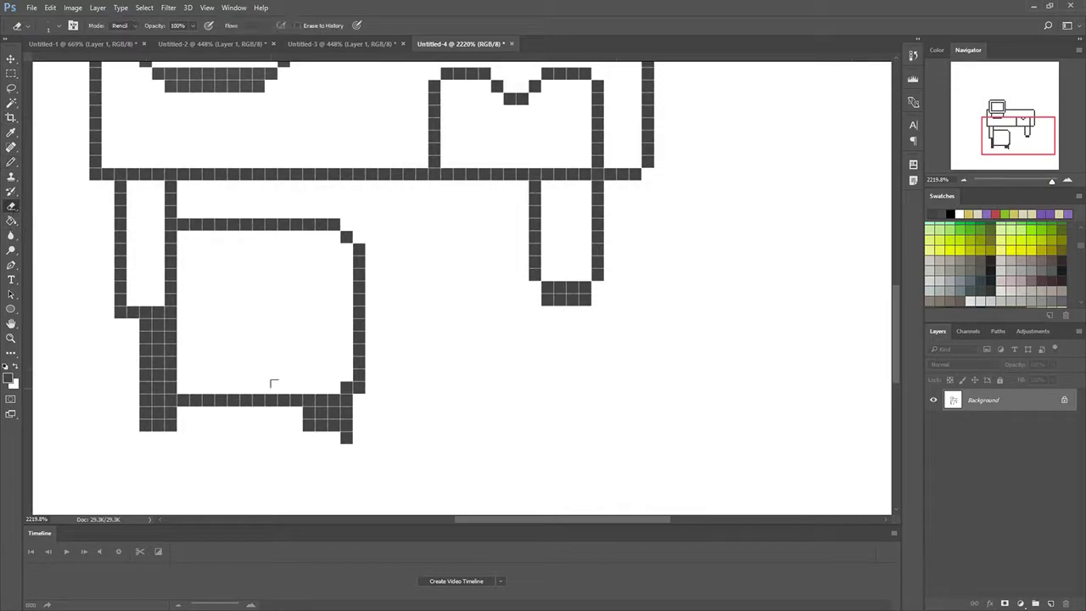
click(346, 437)
drag(309, 424, 309, 412)
click(12, 162)
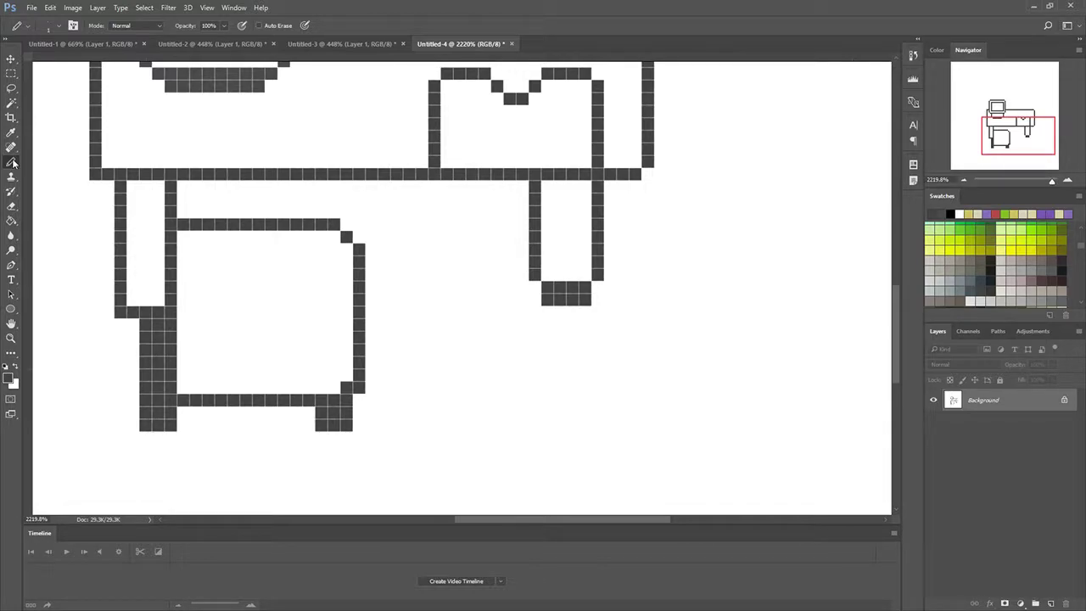
- Paint-bucket the backrest and seat interiors light green, then pick a darker green
click(950, 231)
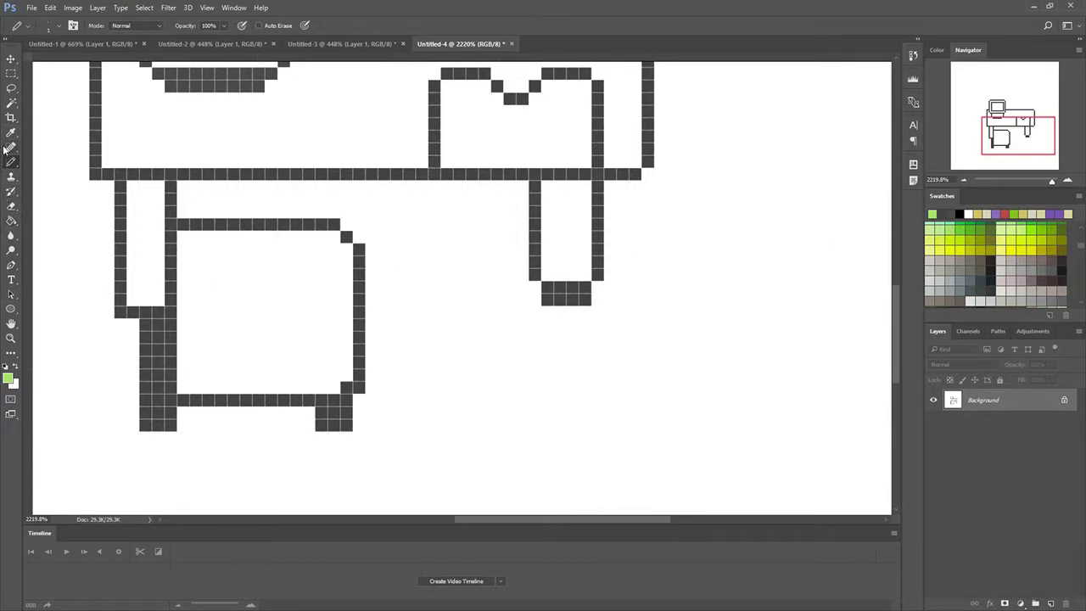
click(11, 220)
click(153, 248)
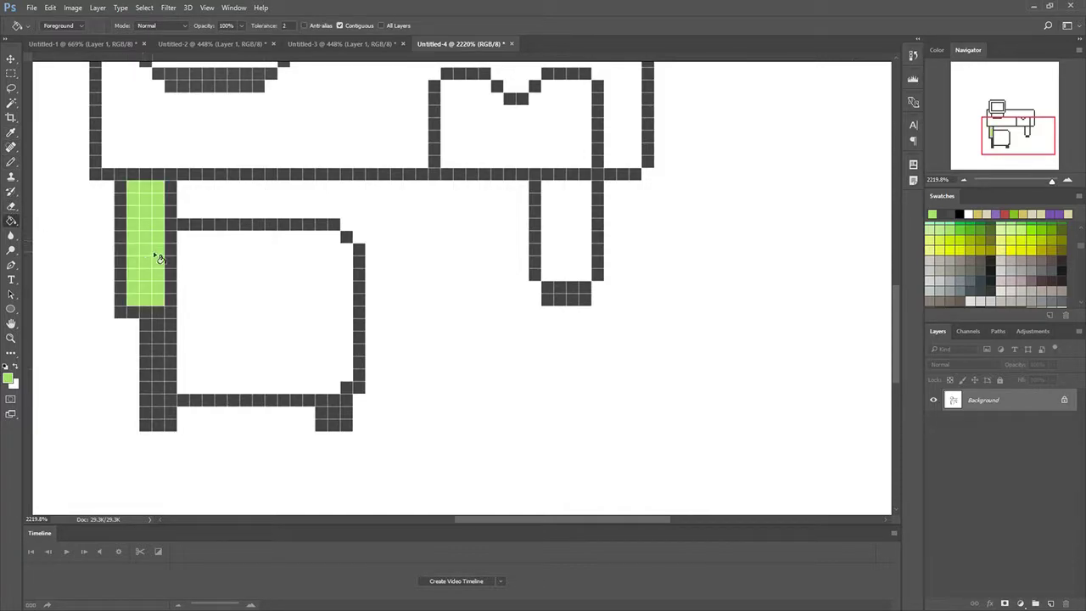
click(195, 348)
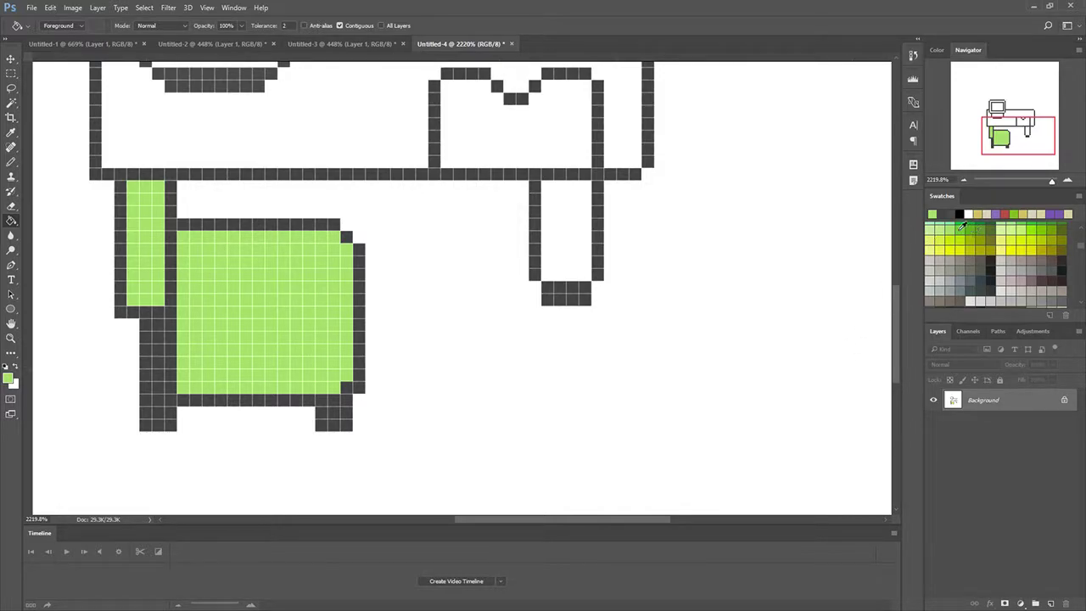
click(963, 226)
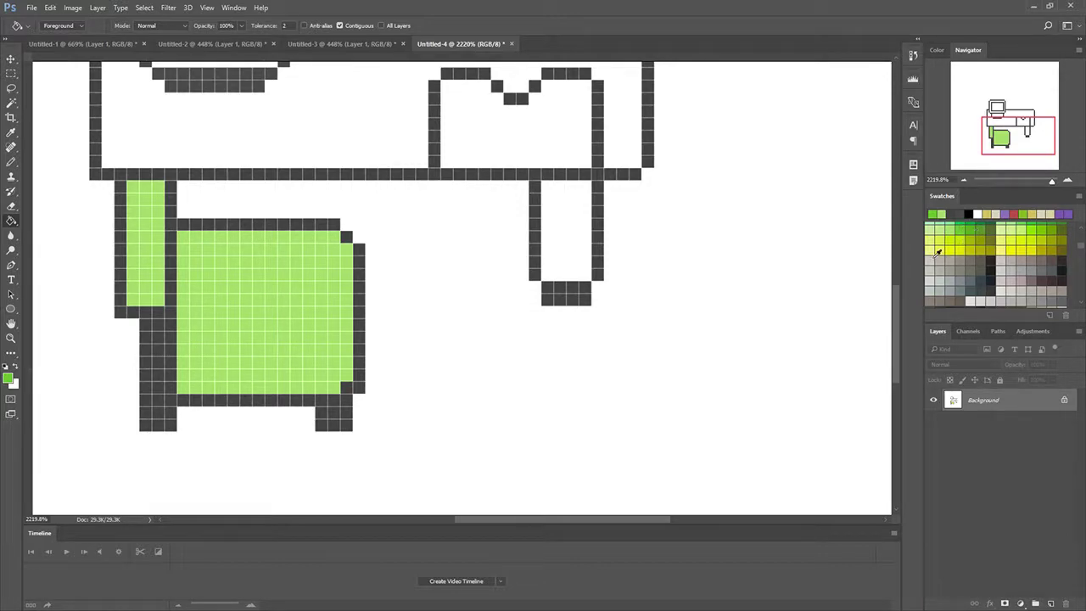
click(11, 161)
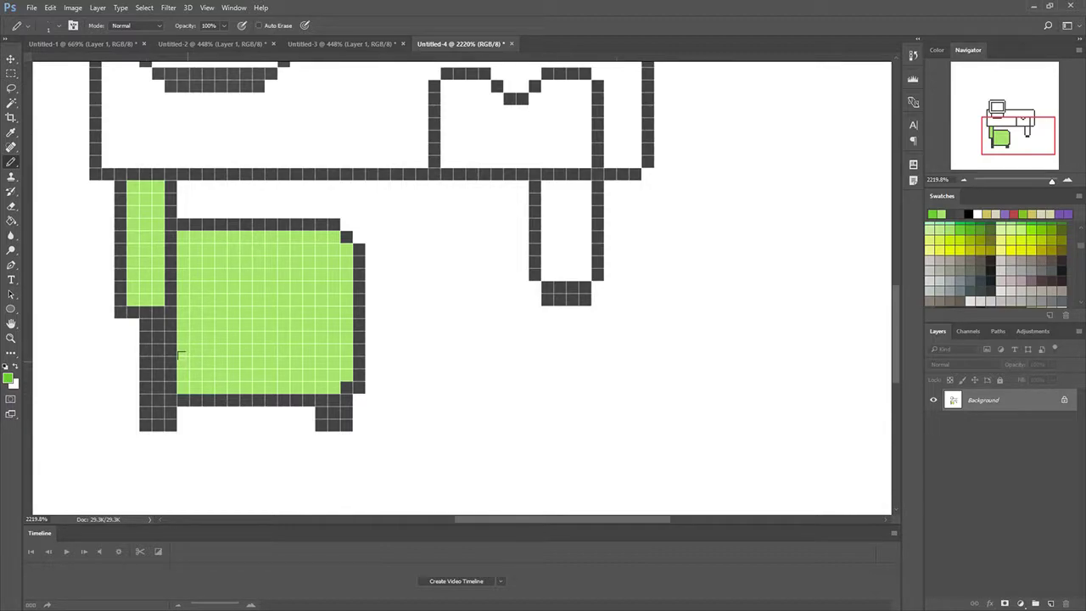
- Shade a darker green stripe across the seat, its right edge, and the backrest's base
drag(179, 356, 324, 362)
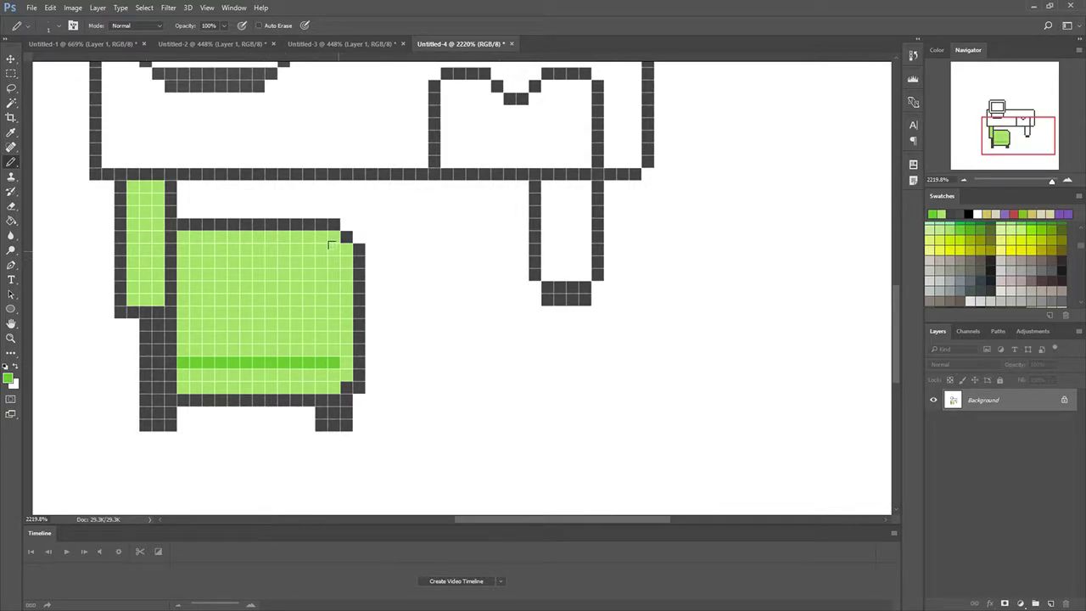
drag(331, 244, 331, 349)
mouse_move(340, 246)
mouse_down()
mouse_move(336, 371)
mouse_move(180, 371)
mouse_move(185, 383)
mouse_move(339, 383)
mouse_up()
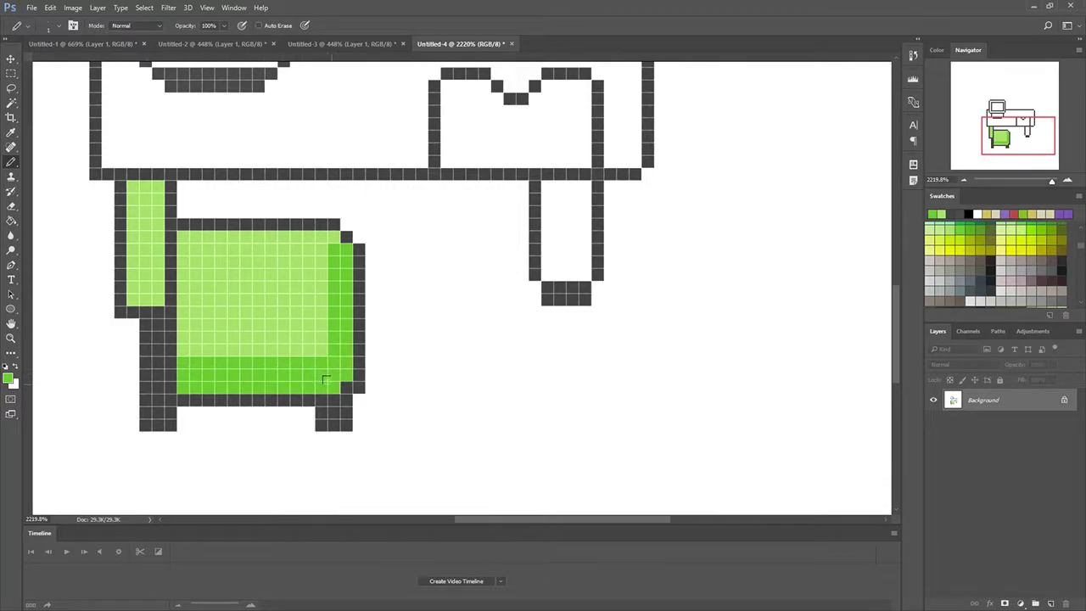
click(345, 386)
click(129, 285)
mouse_move(127, 280)
mouse_down()
mouse_move(158, 289)
mouse_move(129, 291)
mouse_up()
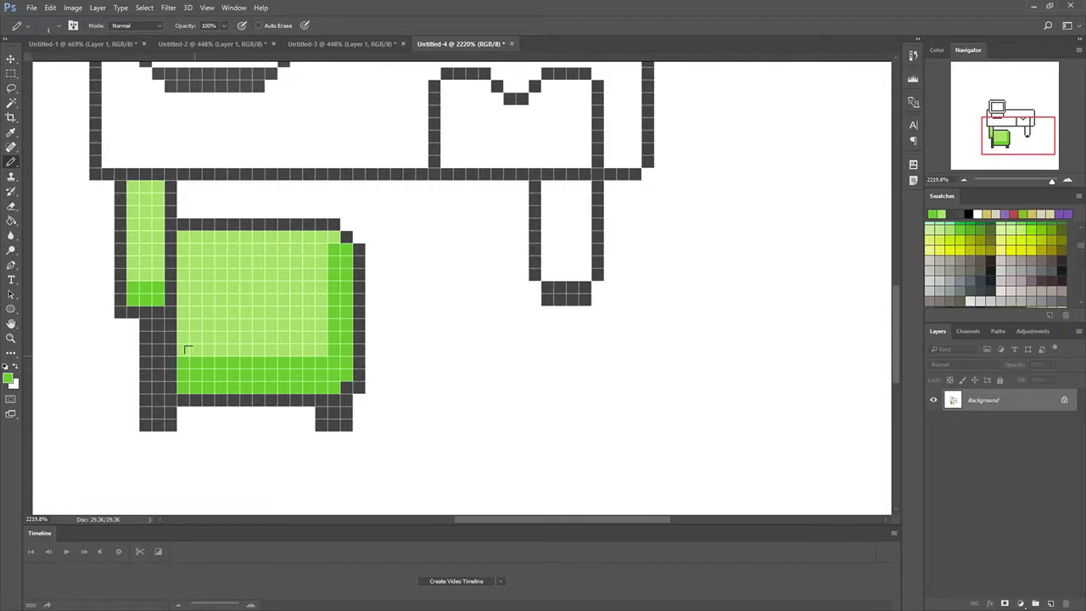
drag(1052, 181, 1033, 189)
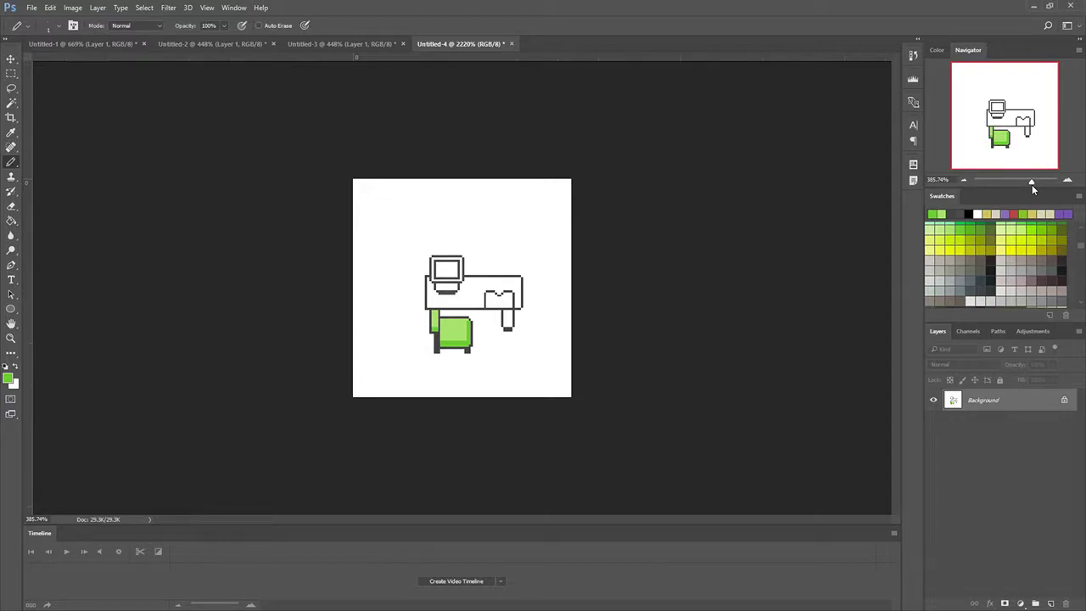
drag(1031, 185, 1048, 186)
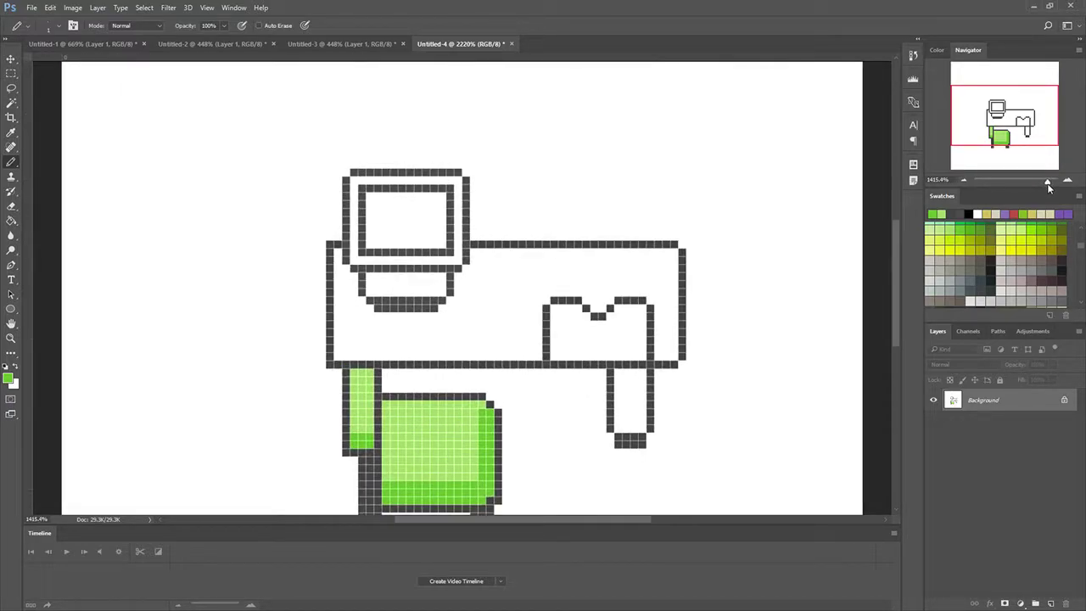
- Pick a darker green and shade the seat's bottom row, right edge and lower armrest
click(958, 253)
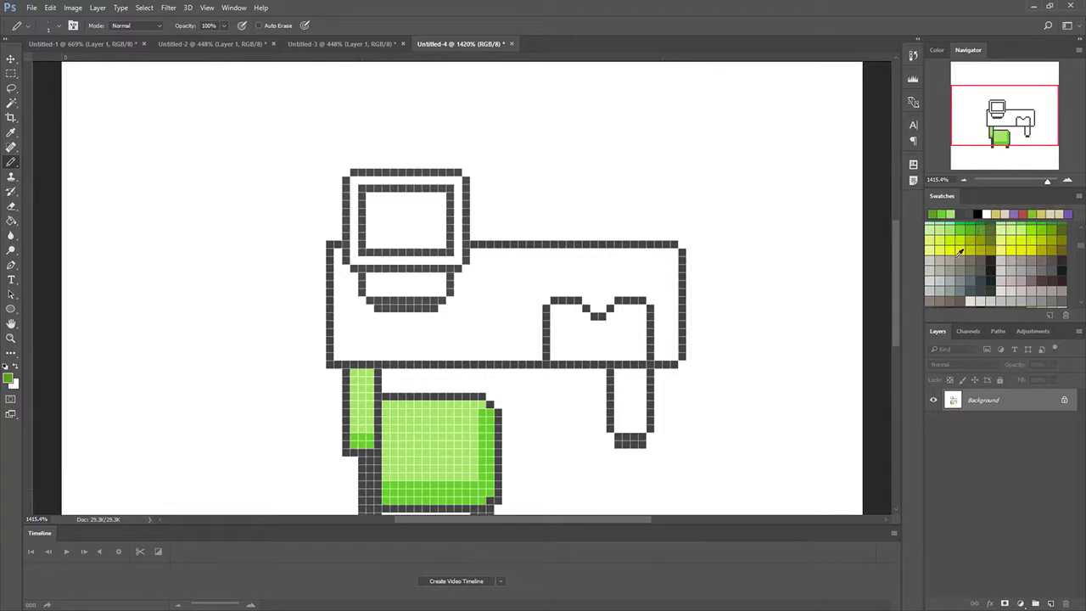
scroll(824, 343, down, 1)
scroll(677, 350, down, 1)
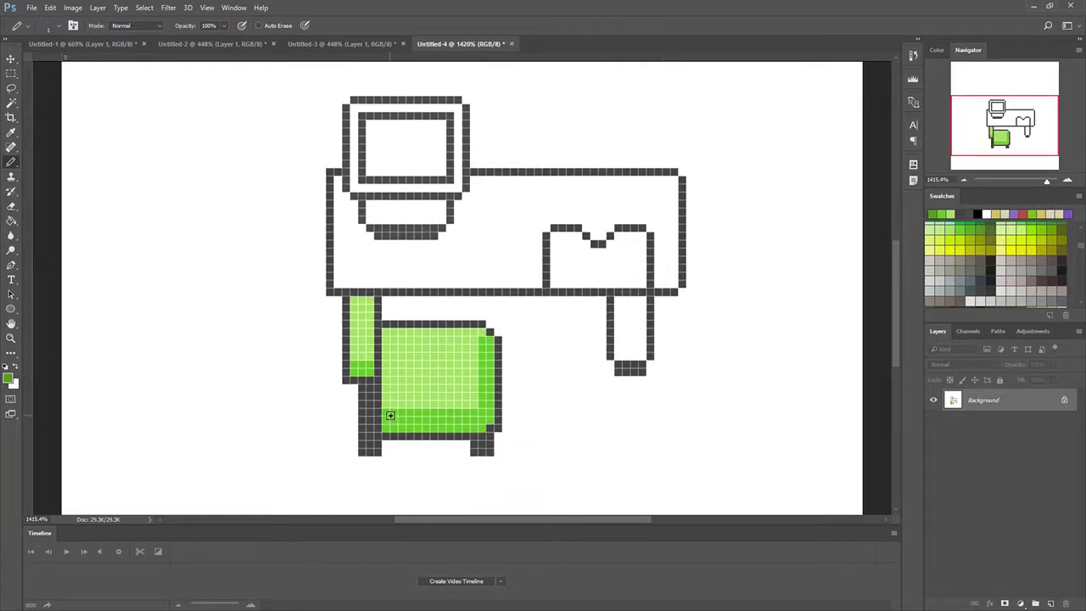
mouse_move(389, 415)
mouse_down()
mouse_move(488, 413)
mouse_move(485, 340)
mouse_up()
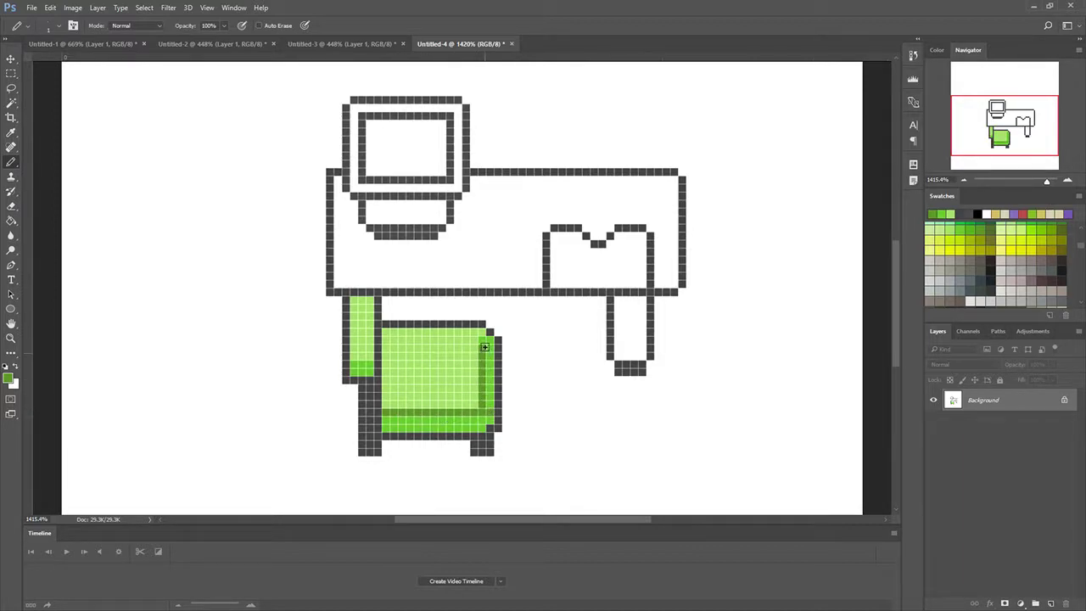
mouse_move(486, 337)
mouse_down()
mouse_move(490, 412)
mouse_move(406, 419)
mouse_move(484, 422)
mouse_up()
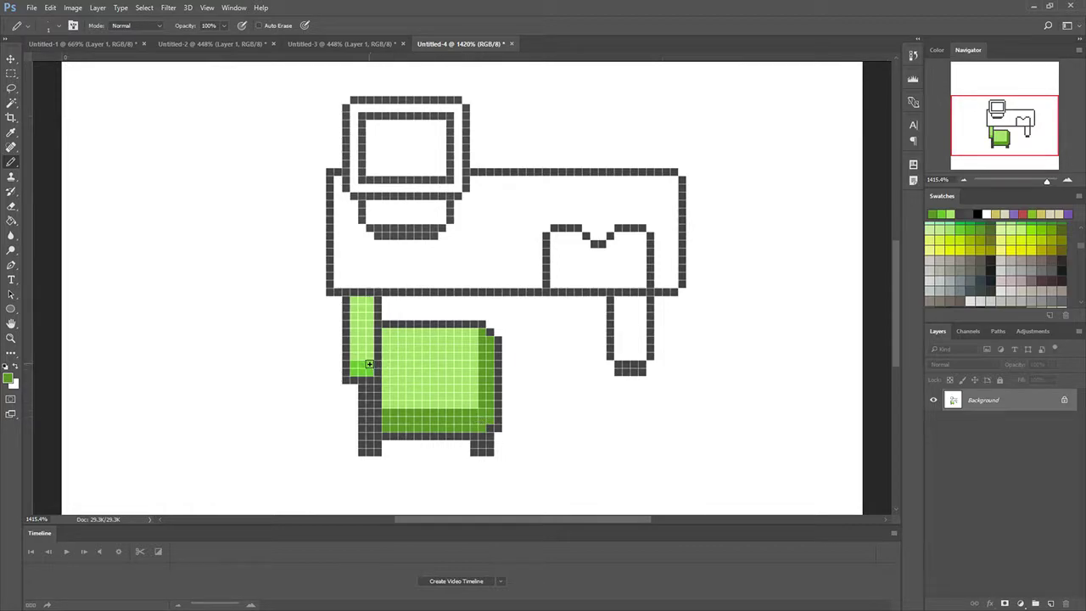
drag(356, 369, 372, 370)
- Fill the right desk leg and desk top with pale yellow using the Paint Bucket
scroll(1035, 237, down, 2)
scroll(1037, 235, down, 3)
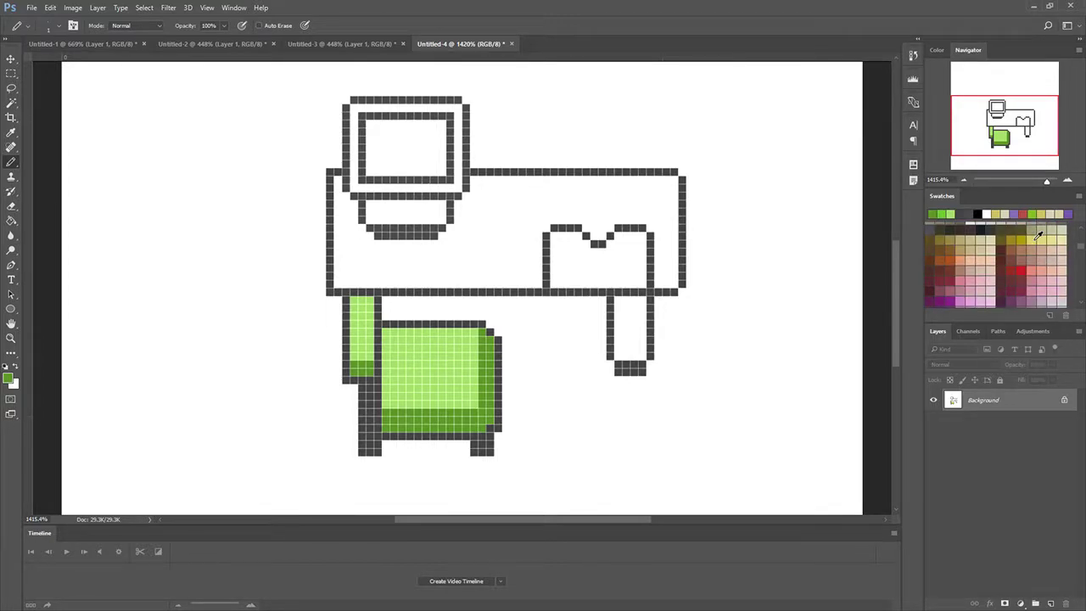
click(1033, 240)
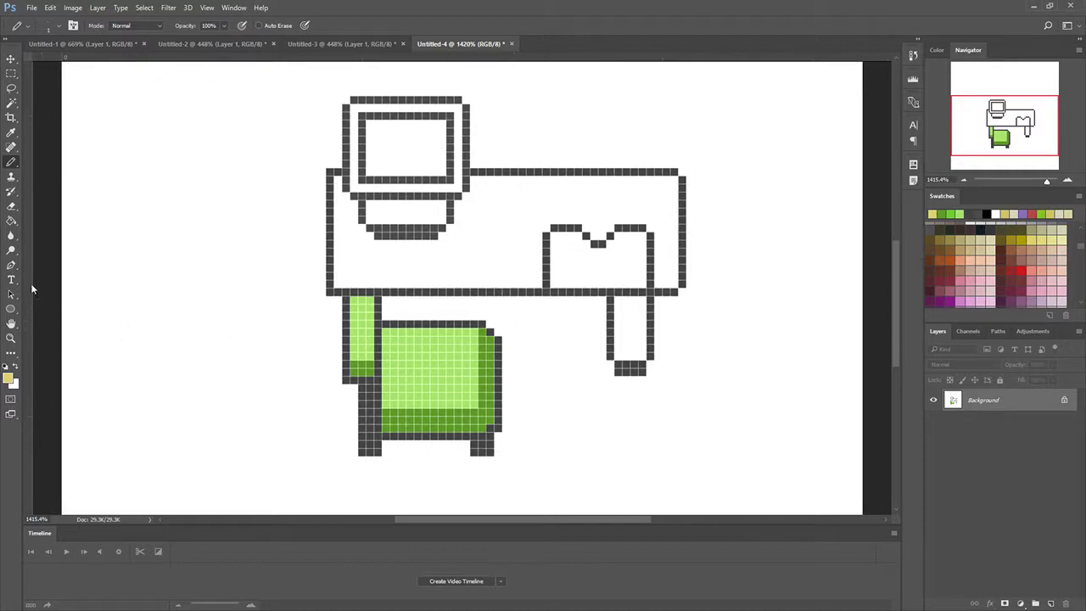
click(12, 135)
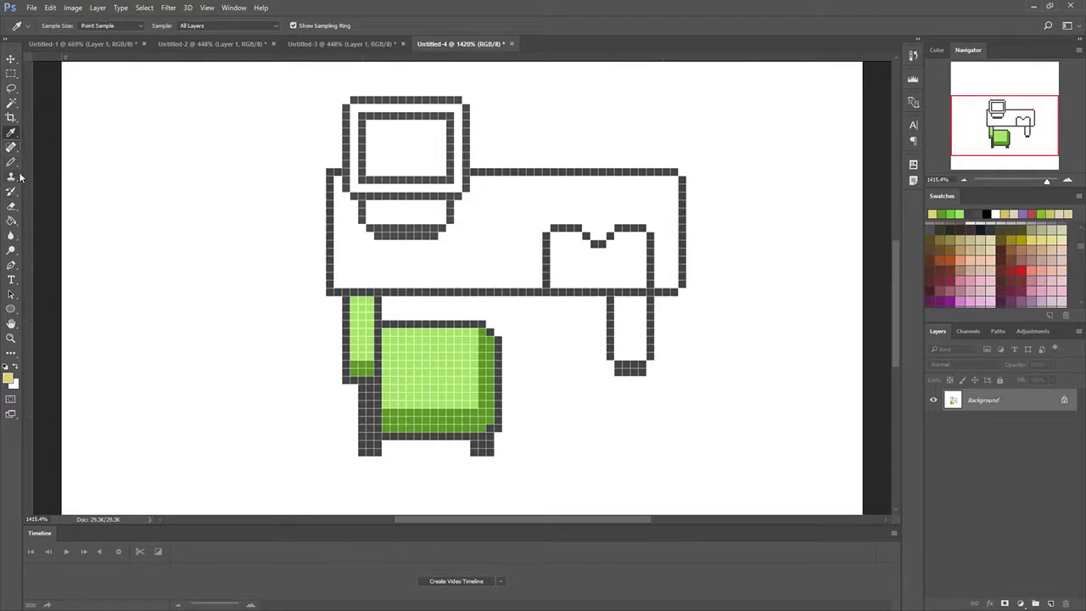
click(12, 221)
click(636, 322)
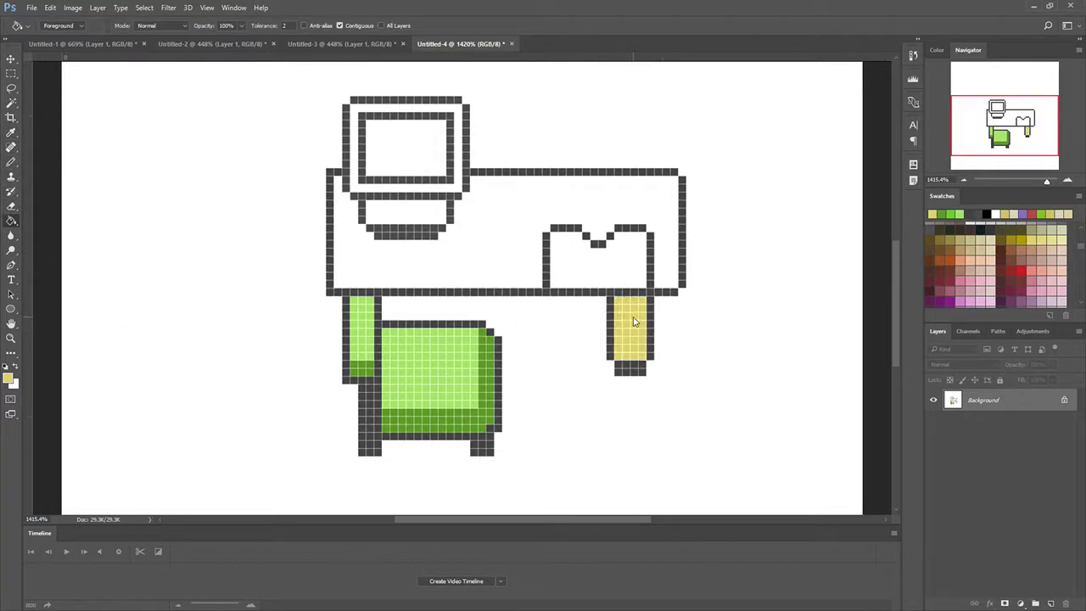
click(607, 205)
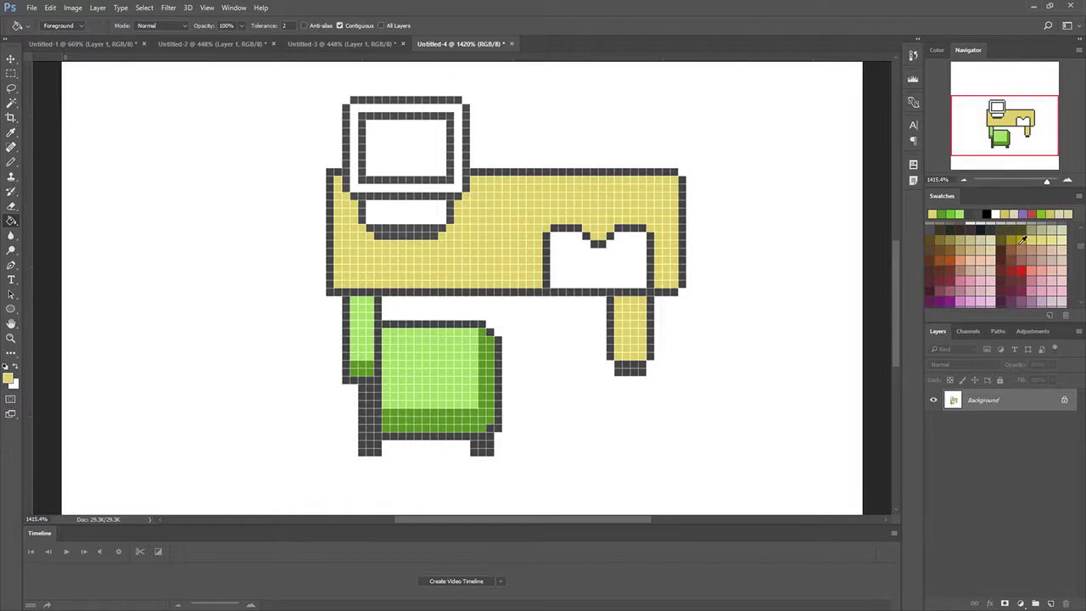
- Choose a darker olive yellow as the shading colour
click(1018, 242)
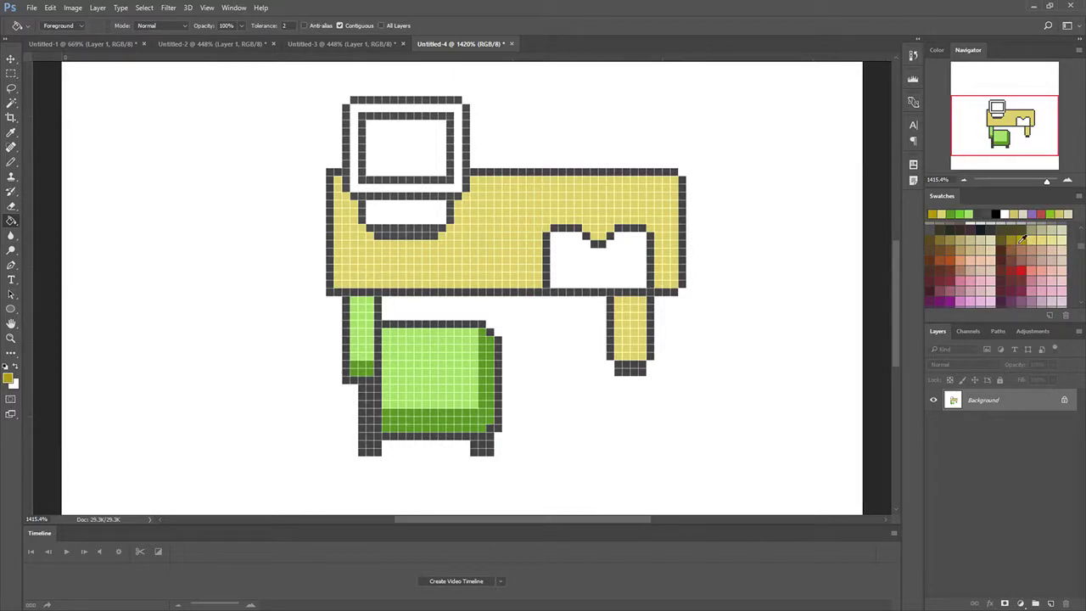
click(1036, 233)
click(1023, 237)
click(12, 161)
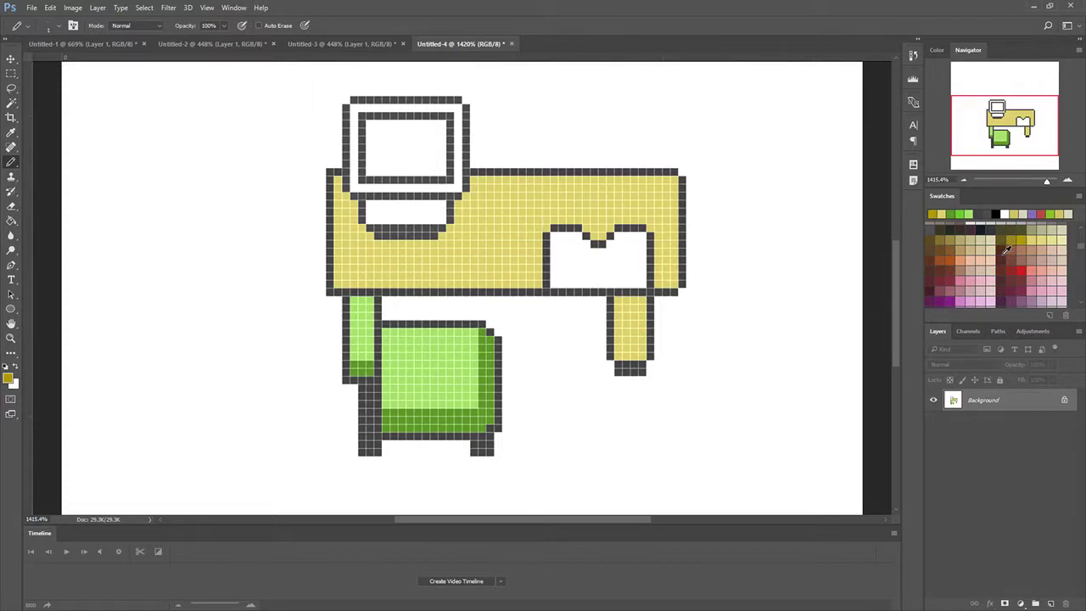
- Shade two olive rows atop the right desk leg, then sample the dark outline colour
drag(617, 300, 641, 299)
drag(617, 308, 641, 308)
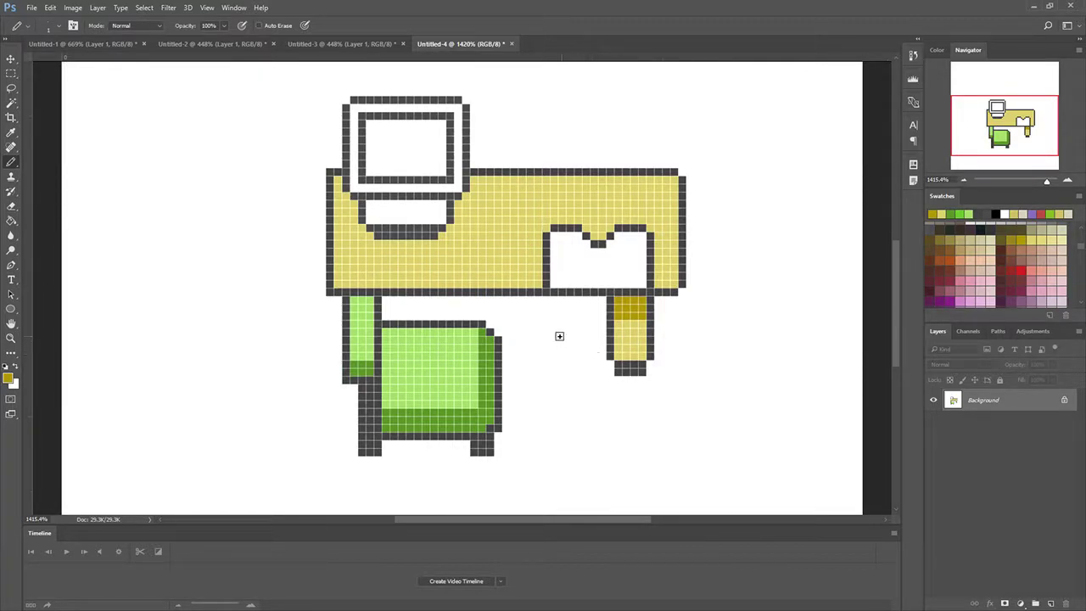
click(11, 132)
click(328, 240)
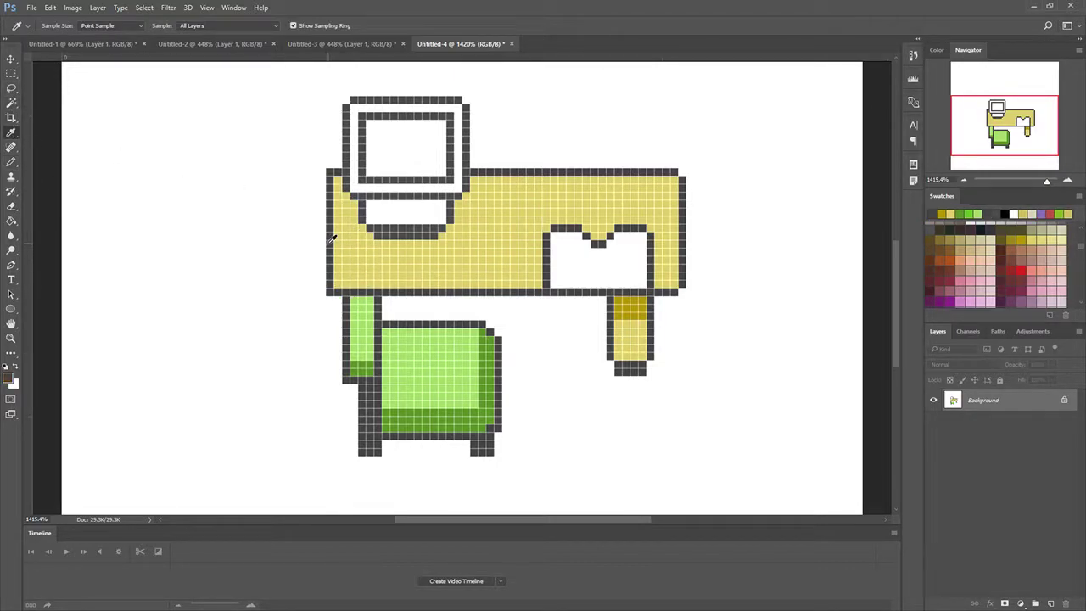
click(11, 161)
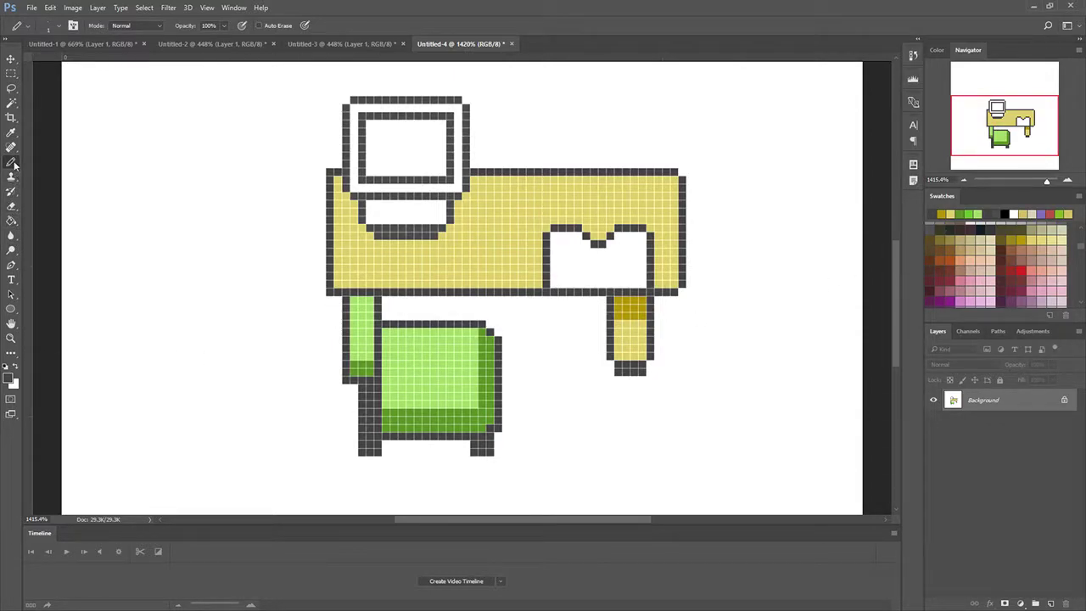
- Paint a thick dark grey band down the desk's left end with a stepped diagonal edge
key(i)
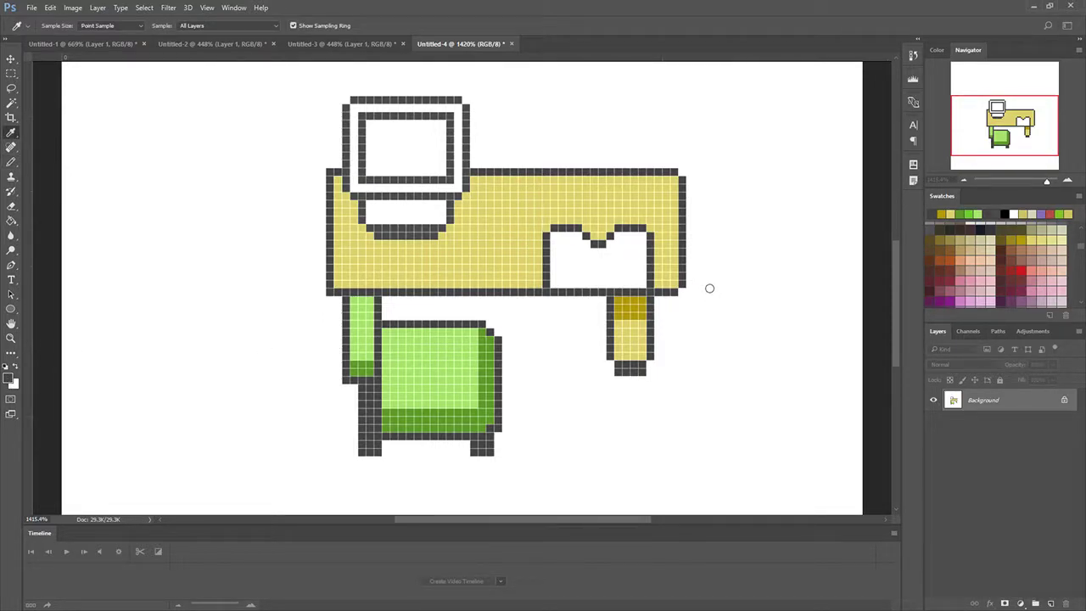
key(b)
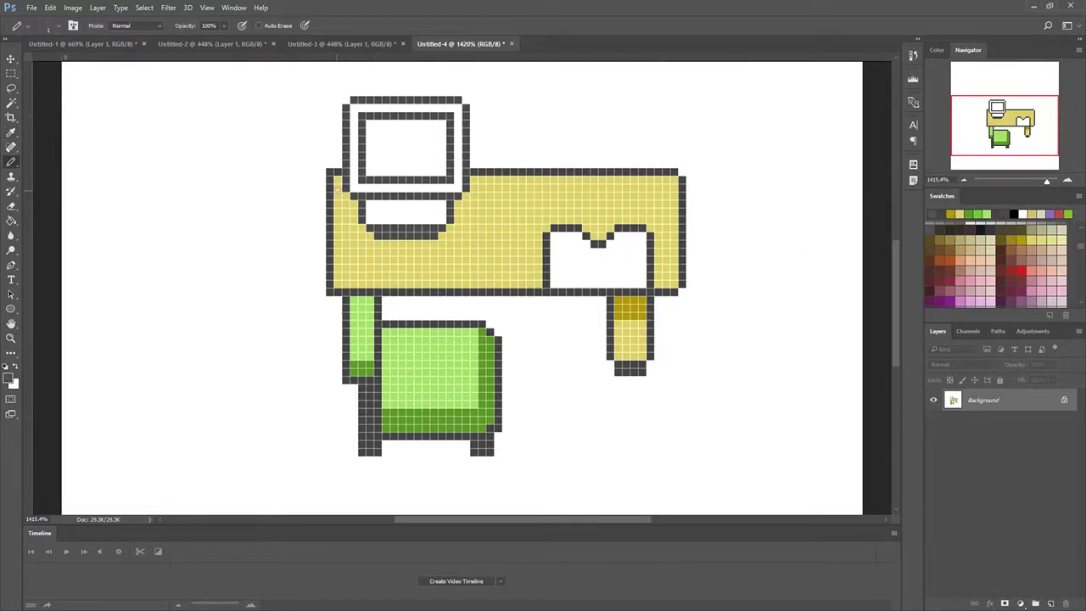
drag(338, 180, 337, 195)
drag(336, 195, 334, 282)
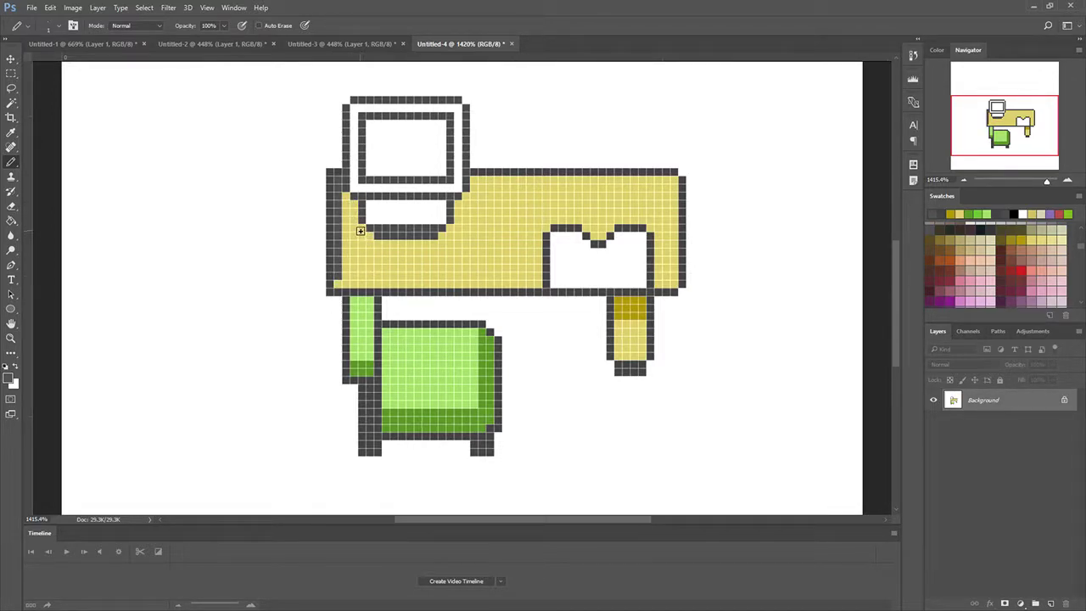
drag(348, 224, 355, 223)
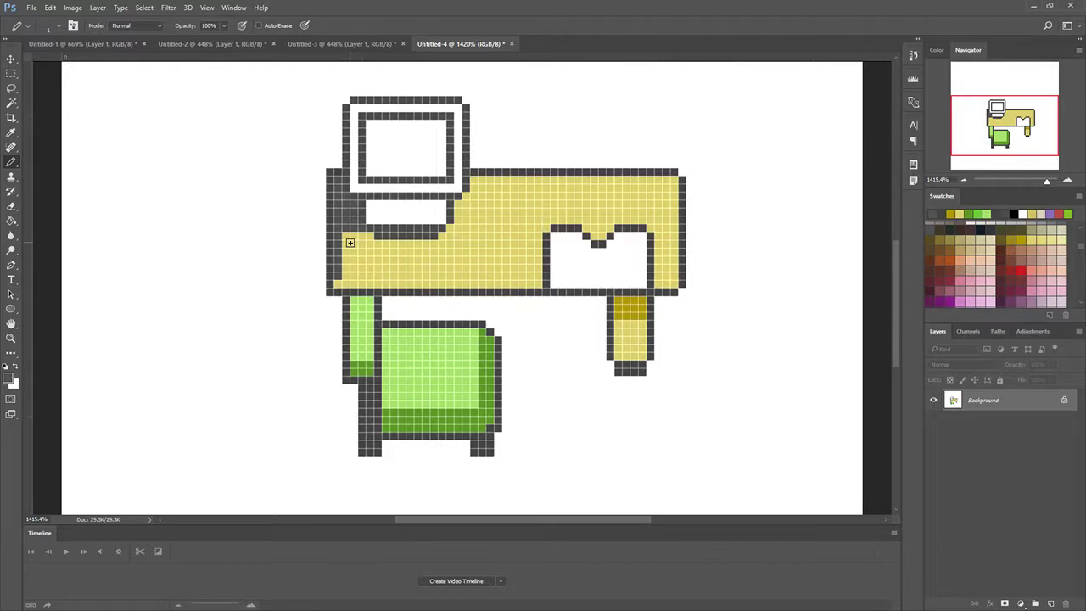
mouse_move(345, 275)
mouse_down()
mouse_move(358, 235)
mouse_move(348, 253)
mouse_up()
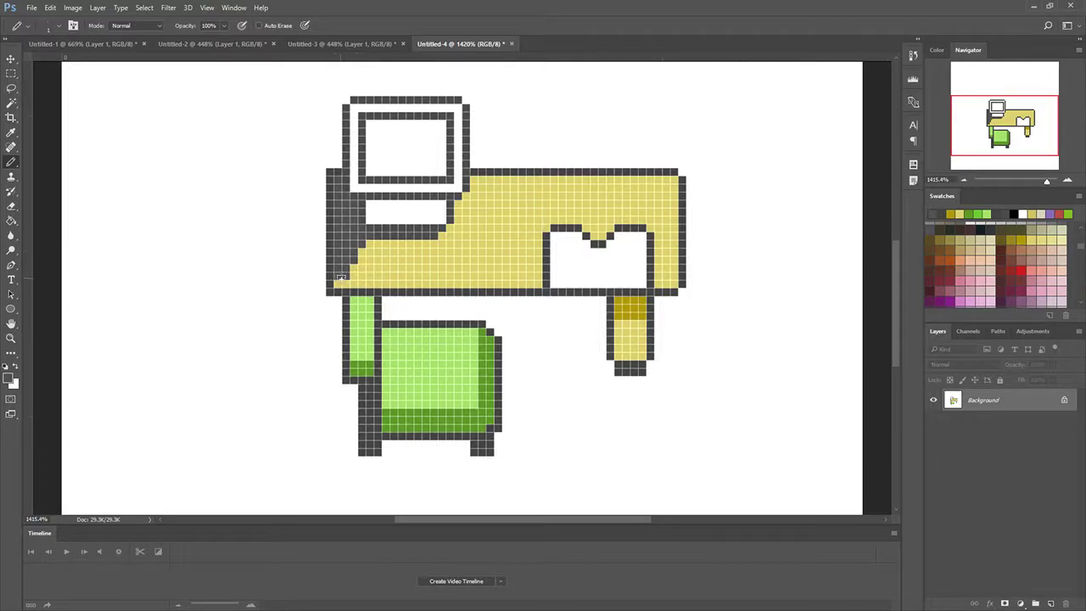
click(401, 241)
key(i)
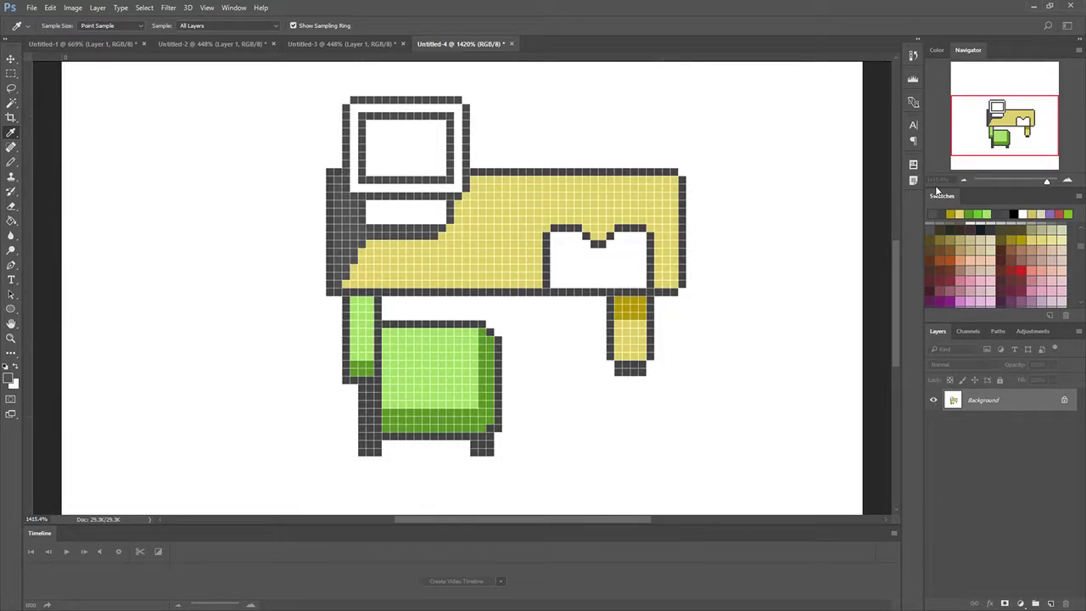
- Draw a two-pixel-wide grey divider down the centre of the drawer opening
key(b)
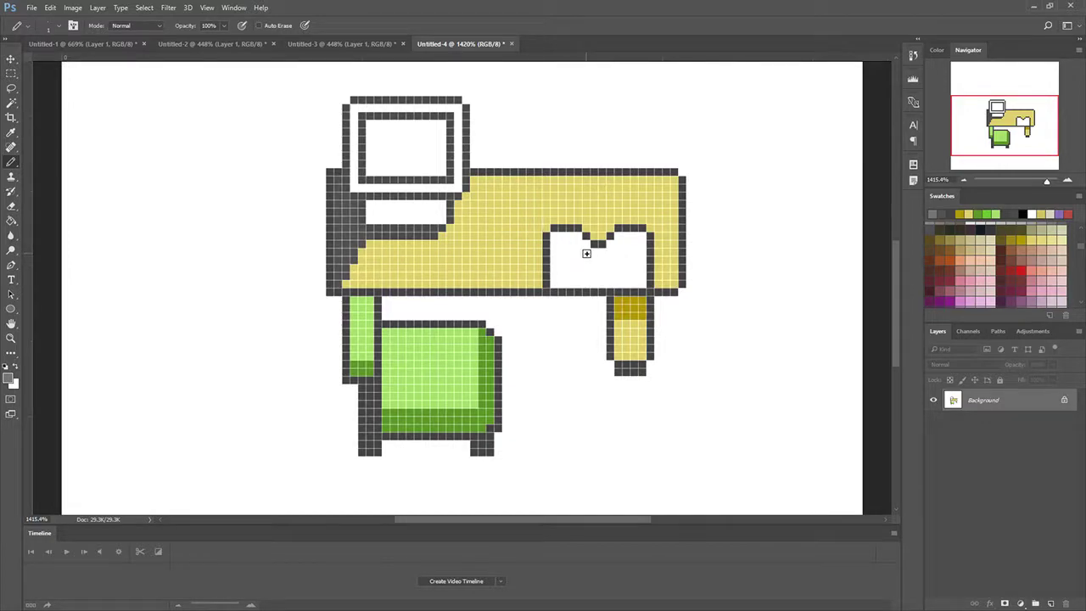
drag(598, 246, 600, 285)
drag(603, 247, 602, 287)
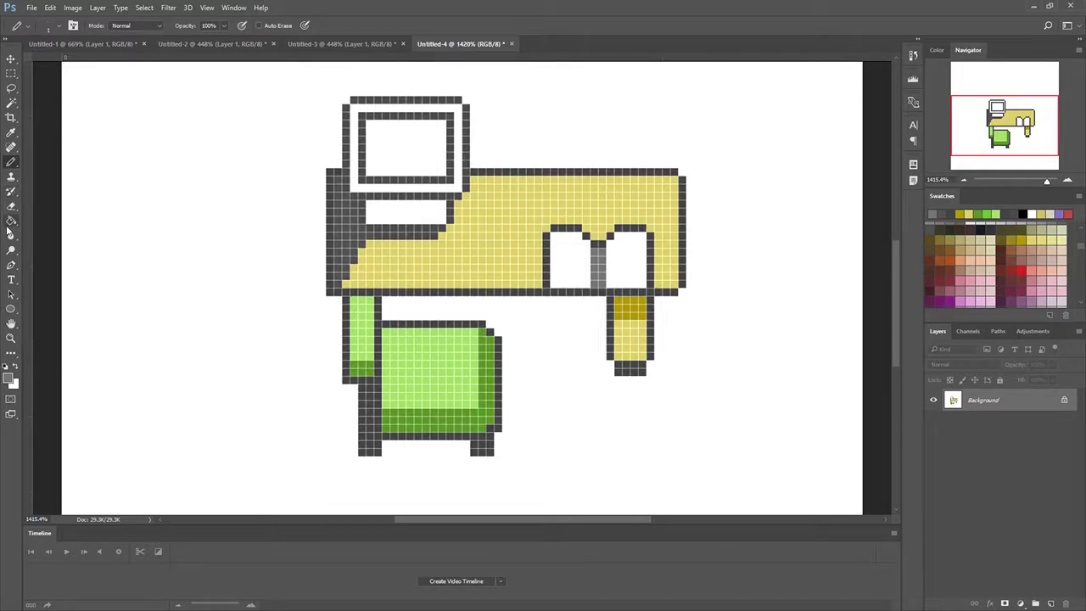
- Sample the desk leg's light yellow and paint yellow columns on both sides of the divider
click(11, 134)
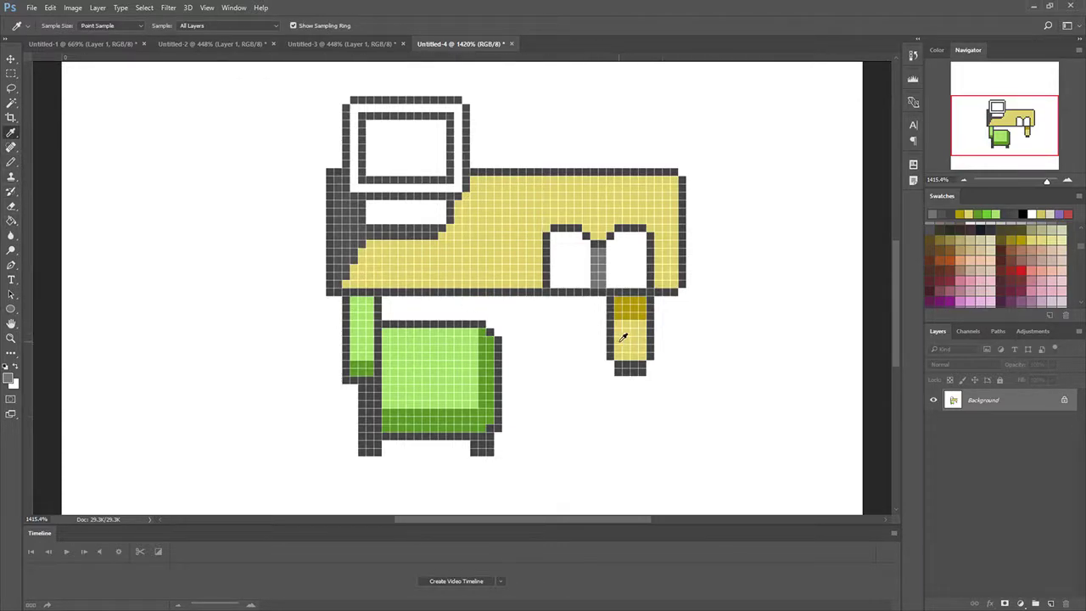
click(623, 344)
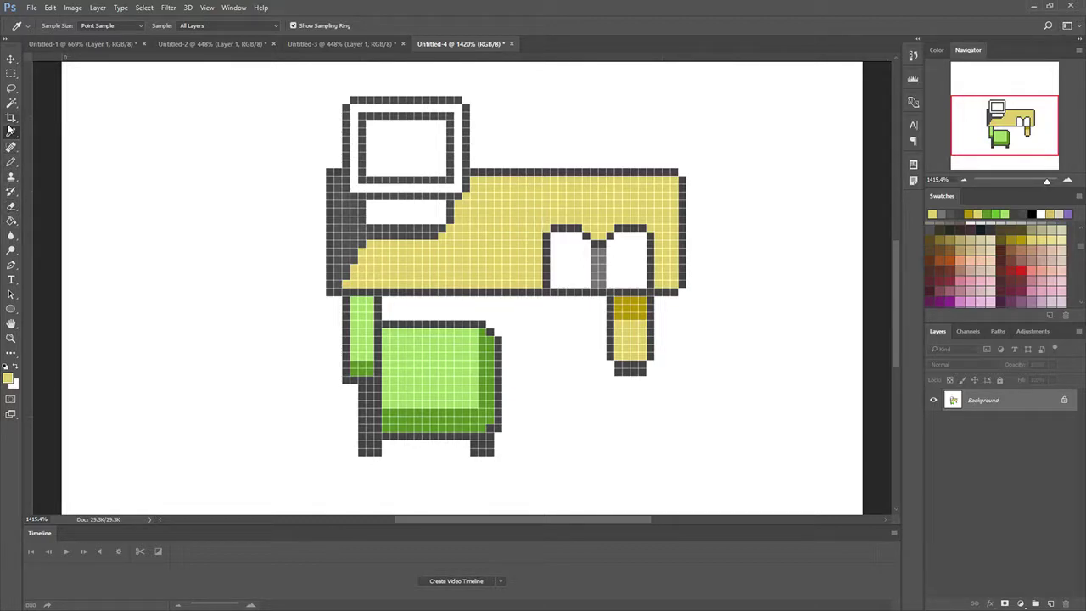
click(11, 162)
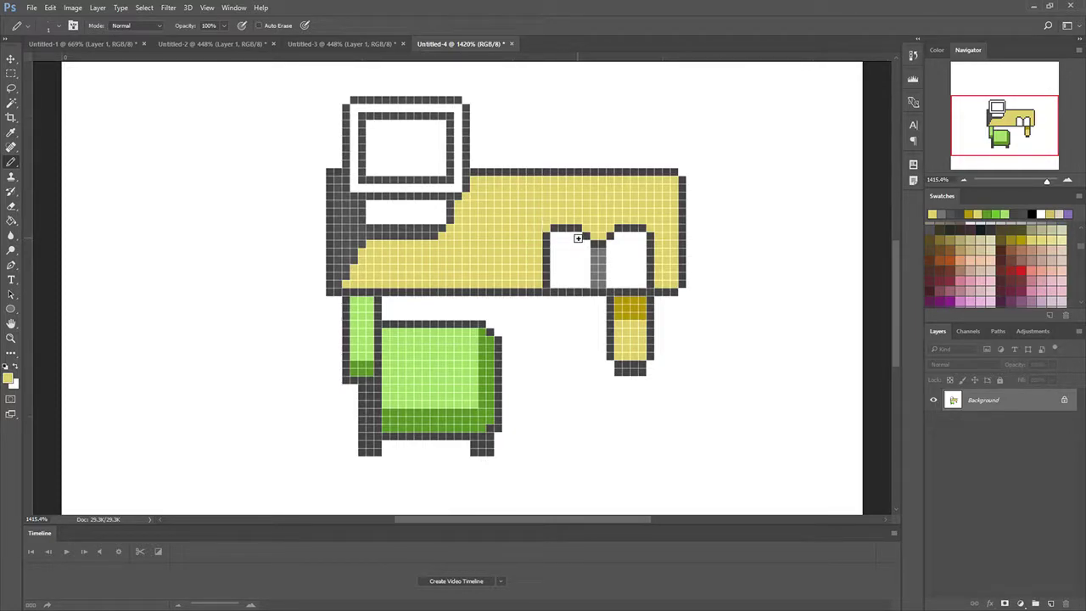
click(577, 235)
drag(579, 244, 587, 287)
drag(618, 237, 617, 287)
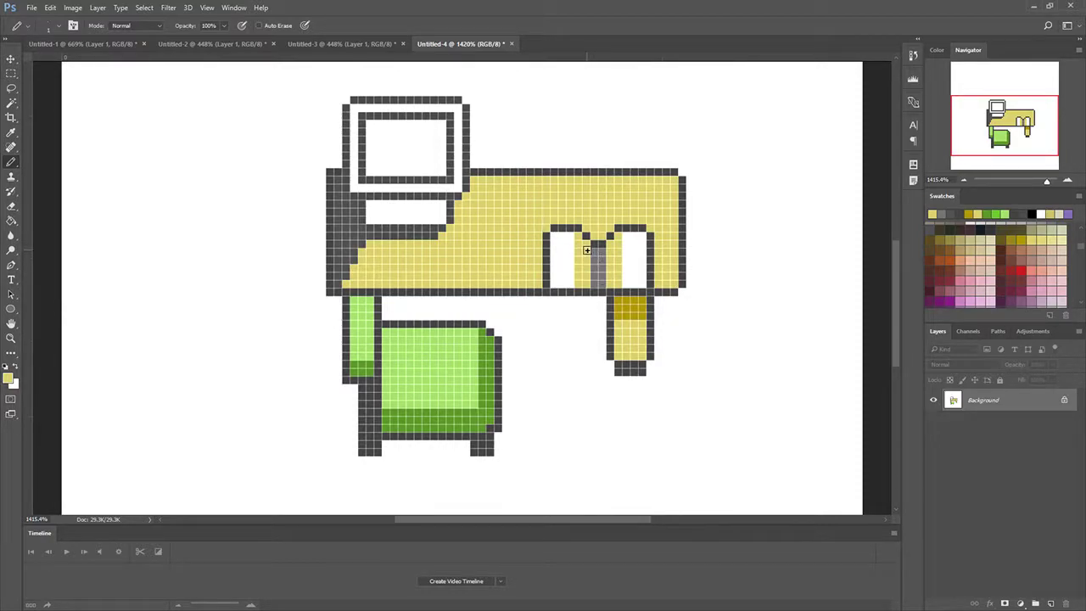
- Shade the bottom rows of the drawer openings with the divider's grey
click(11, 134)
click(600, 271)
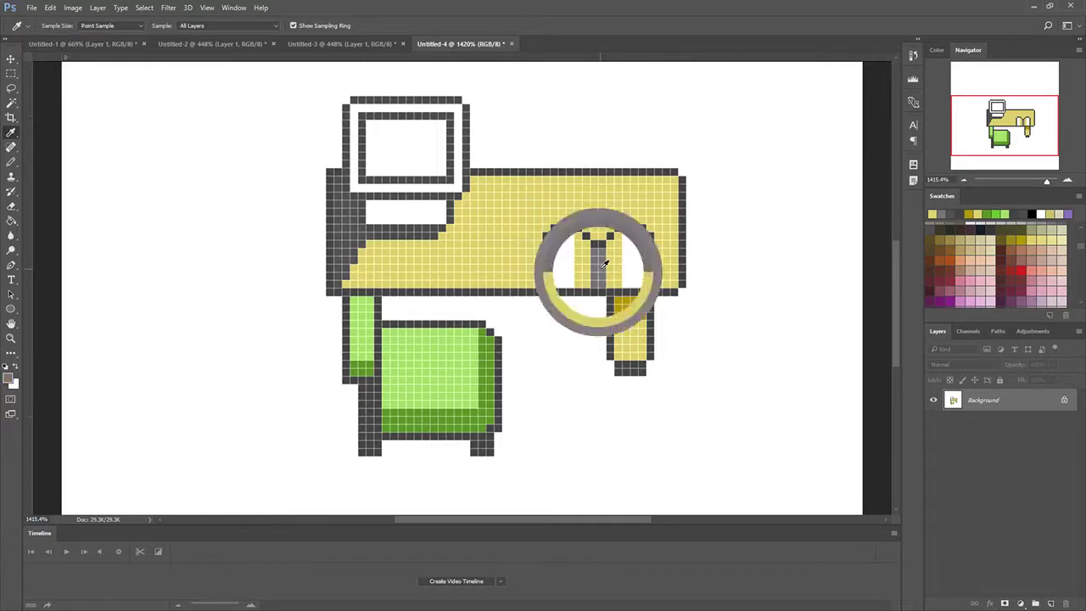
click(11, 162)
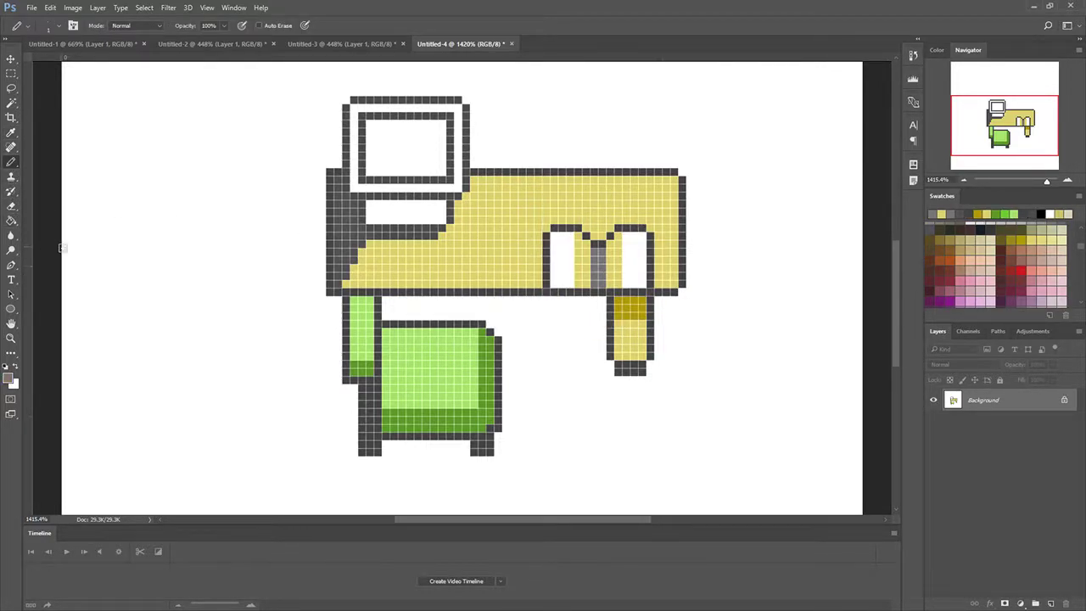
mouse_move(554, 273)
mouse_down()
mouse_move(572, 284)
mouse_move(643, 284)
mouse_up()
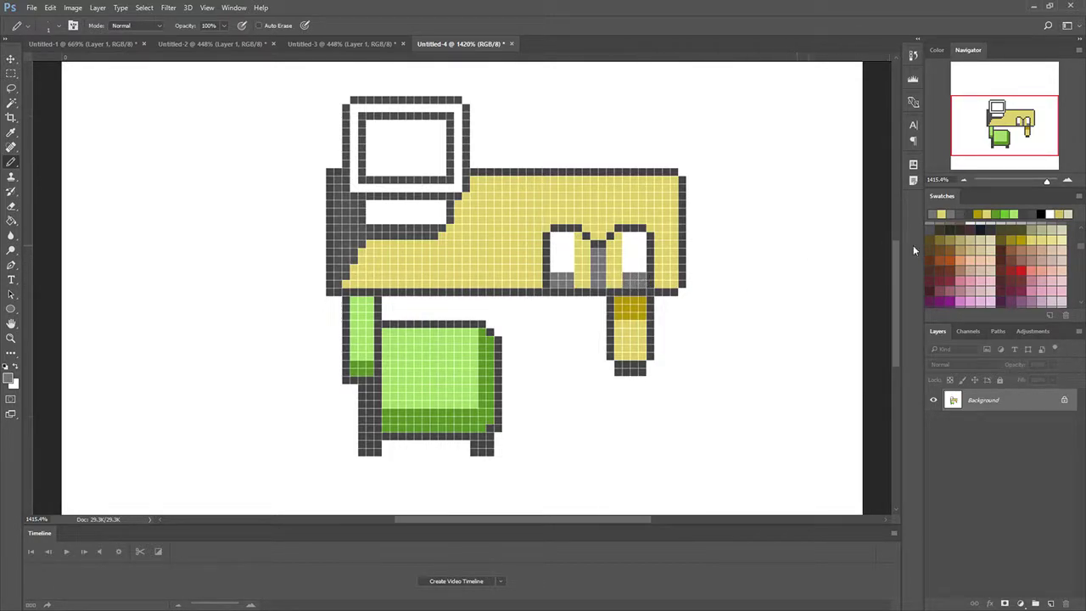
drag(1046, 180, 1031, 185)
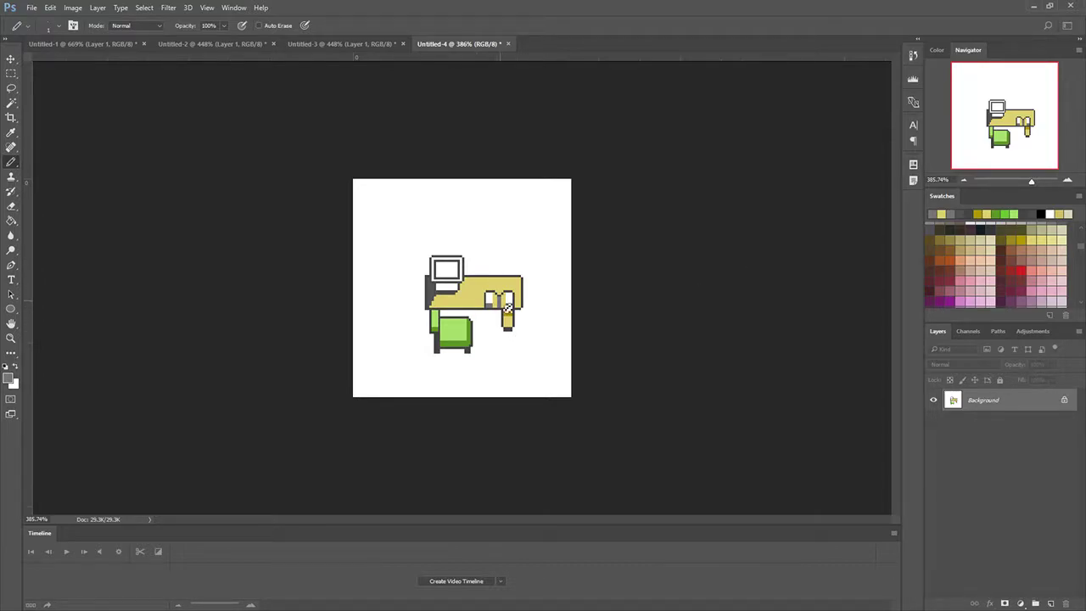
- Zoom in to about 1488% so the desk, drawer and chair pixels are visible
drag(1030, 184, 1049, 182)
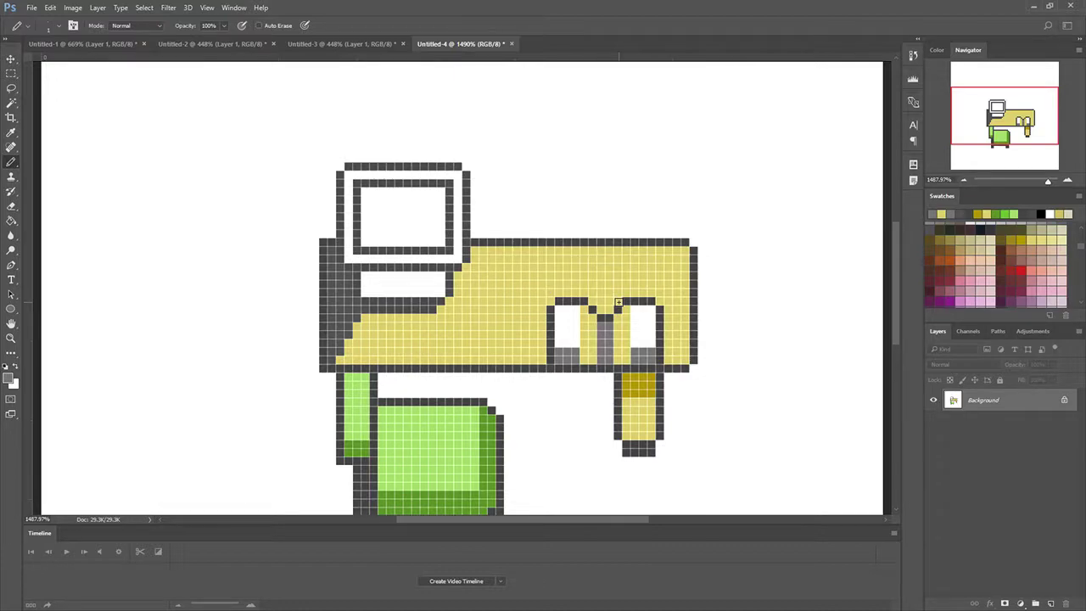
- Shade the bottom of the left drawer opening grey and turn a stray grey pixel back to yellow
click(11, 133)
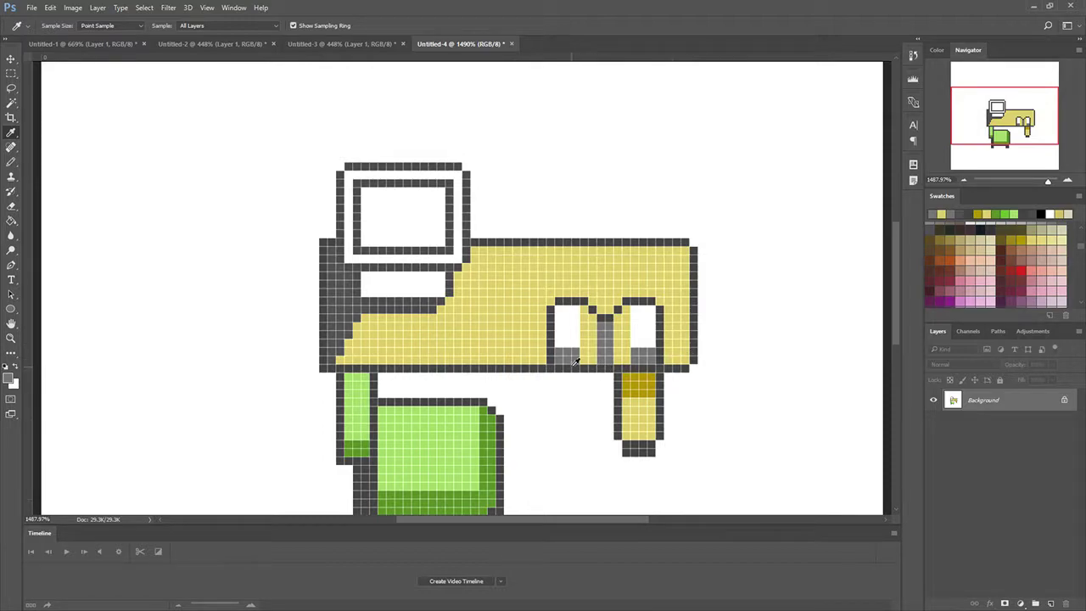
click(574, 351)
key(b)
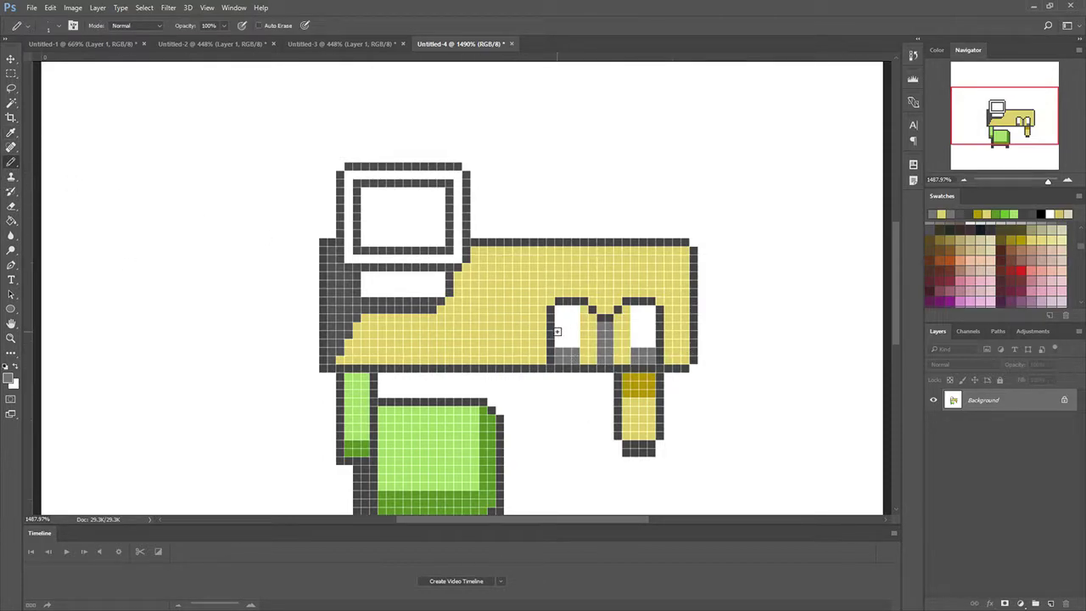
drag(582, 353, 590, 361)
click(584, 360)
click(11, 132)
click(589, 345)
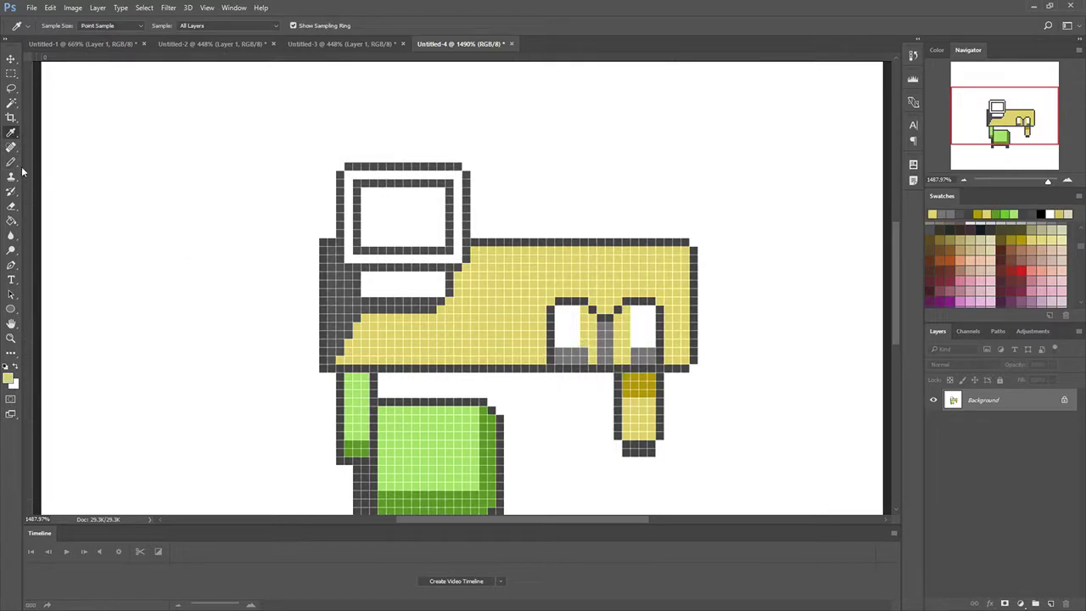
key(b)
click(585, 352)
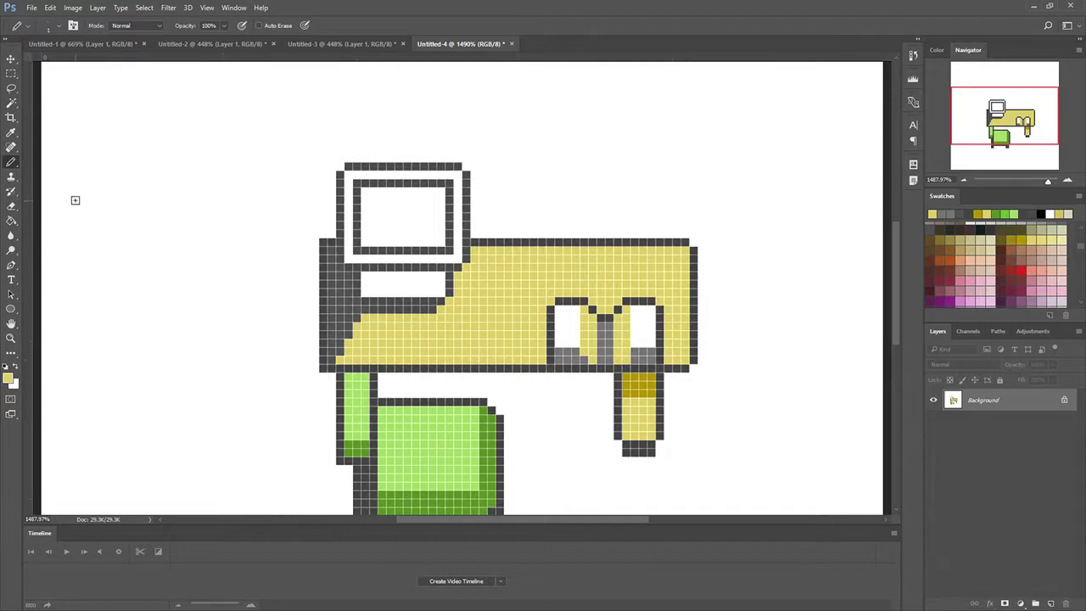
- Repaint three white columns in the drawer openings, undoing a stray yellow row
click(11, 133)
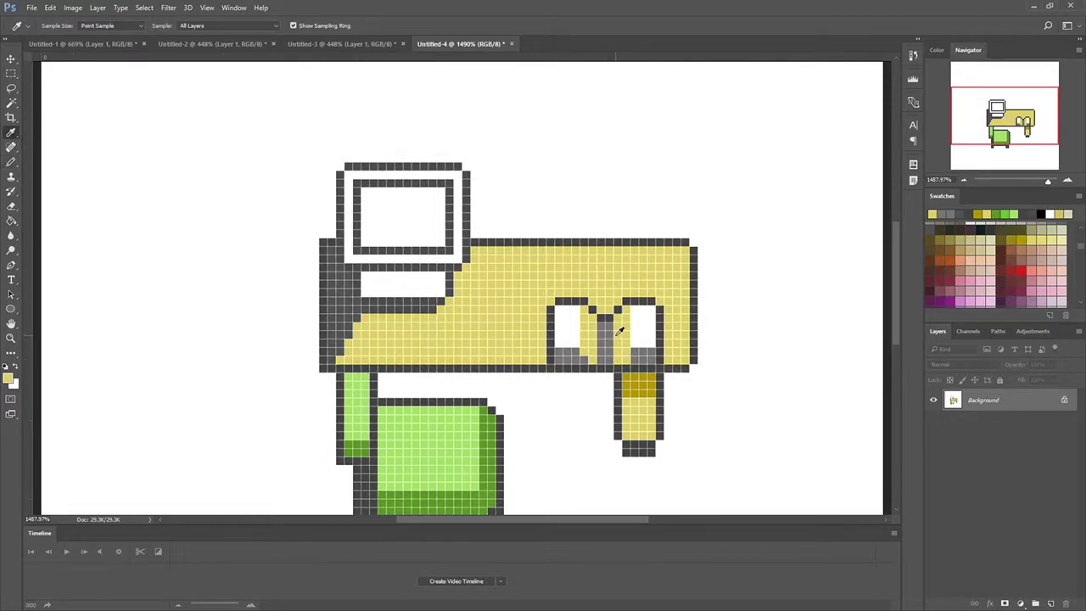
click(568, 355)
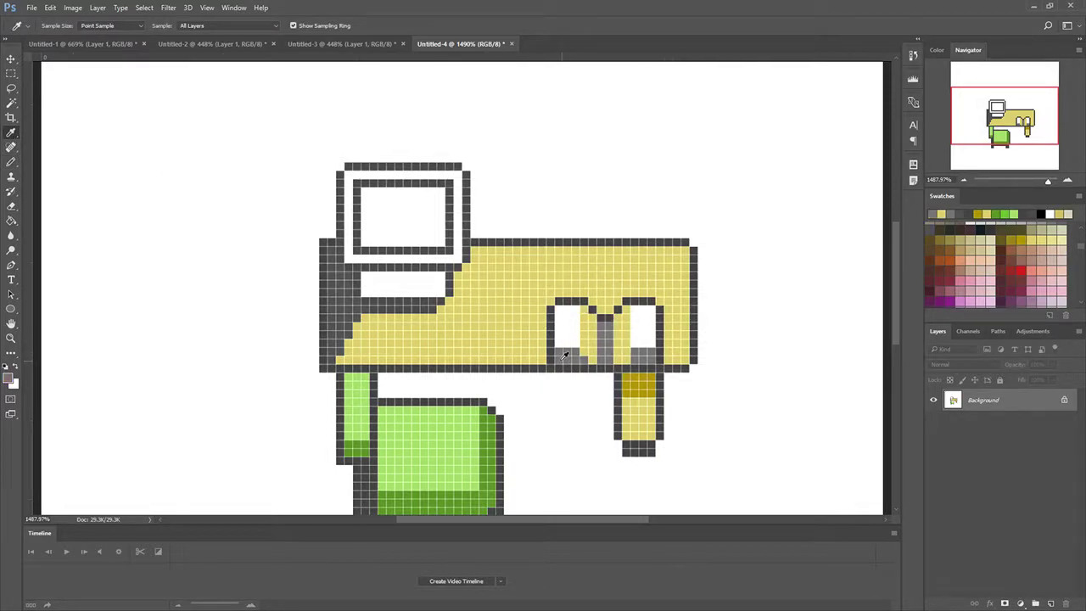
click(11, 161)
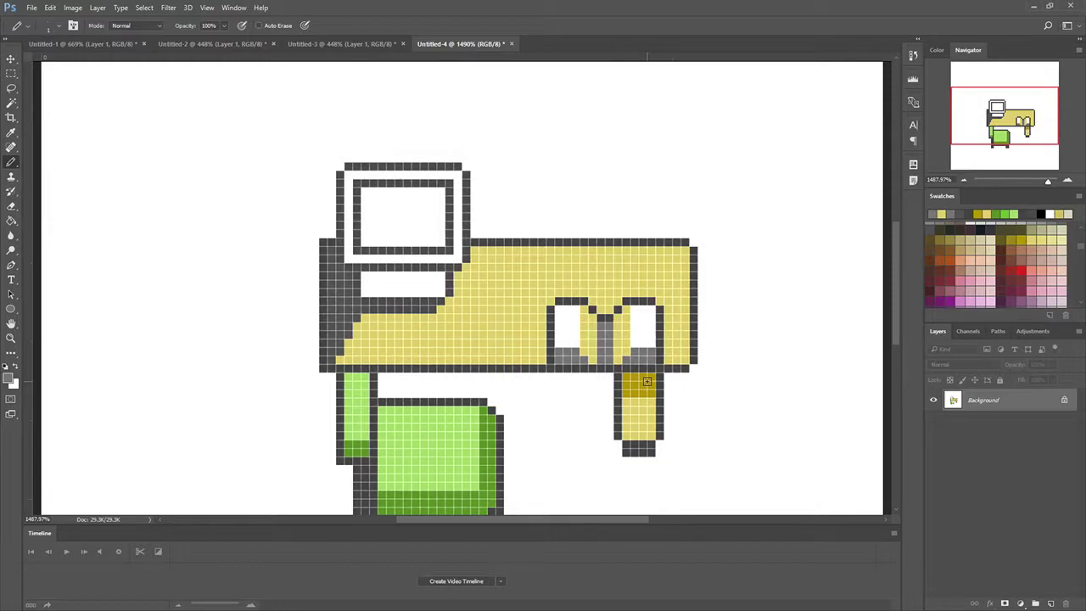
click(13, 134)
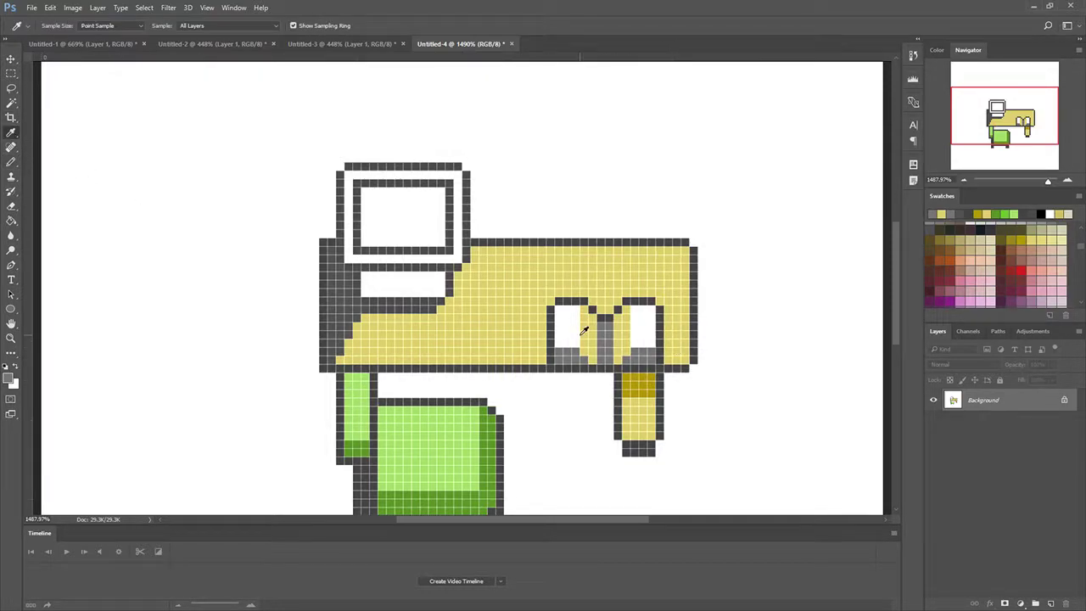
click(574, 330)
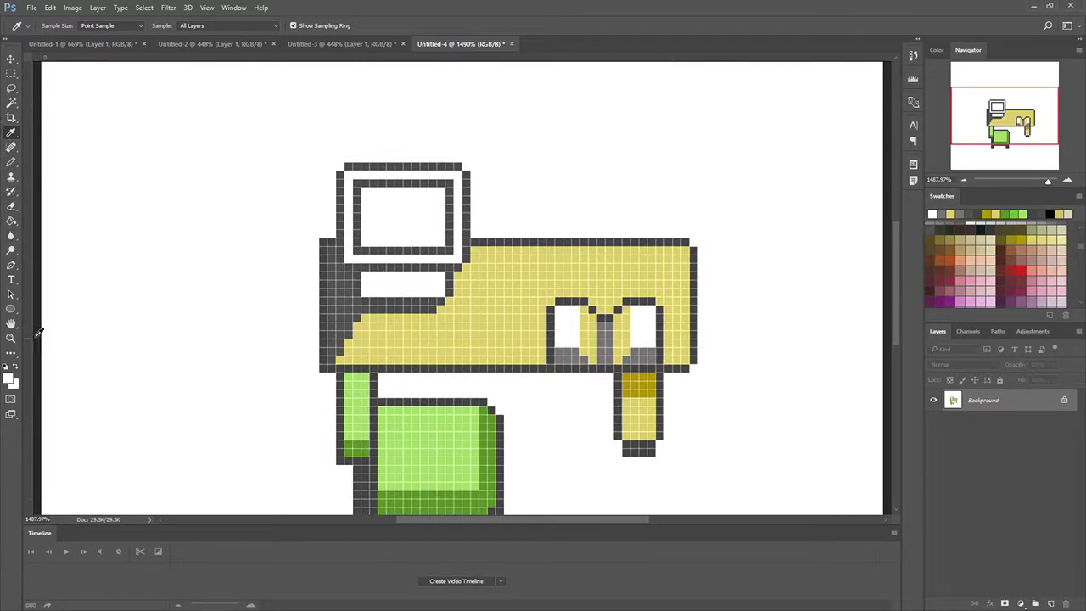
click(11, 161)
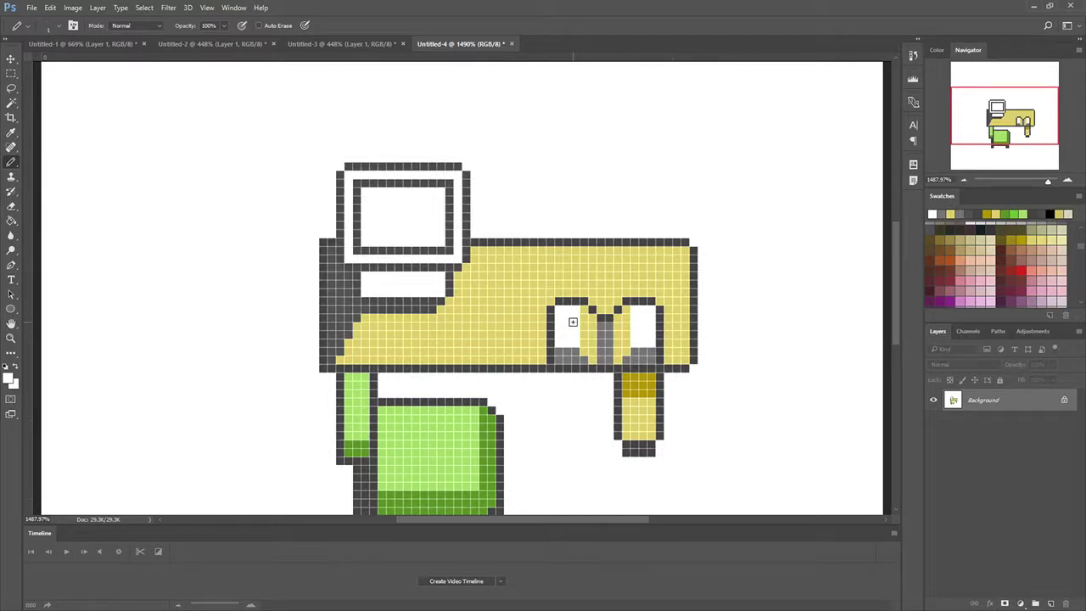
drag(583, 326, 631, 326)
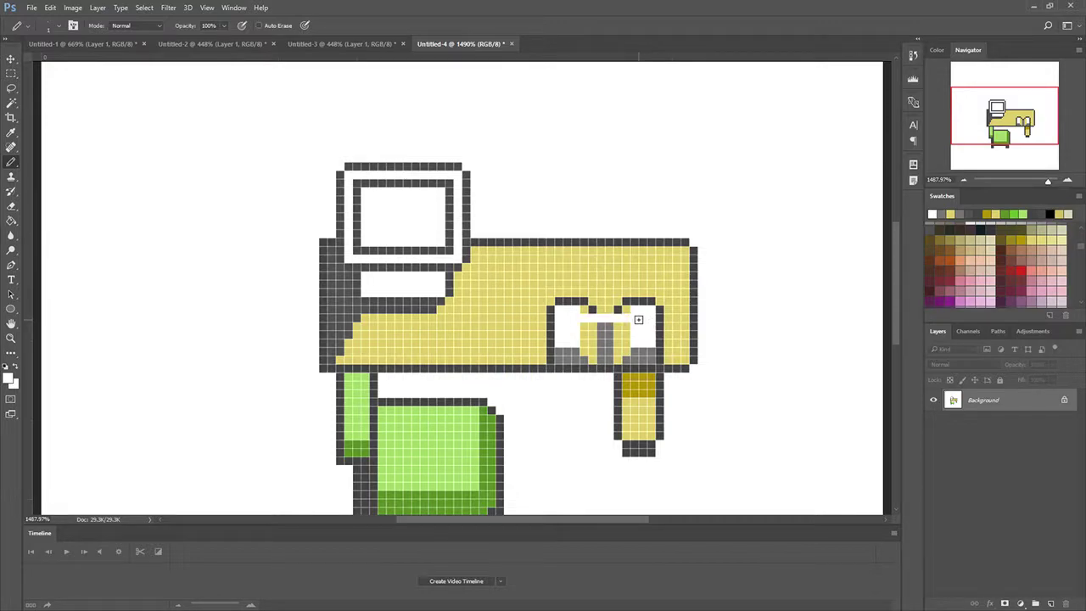
key(ctrl+z)
drag(582, 350, 582, 321)
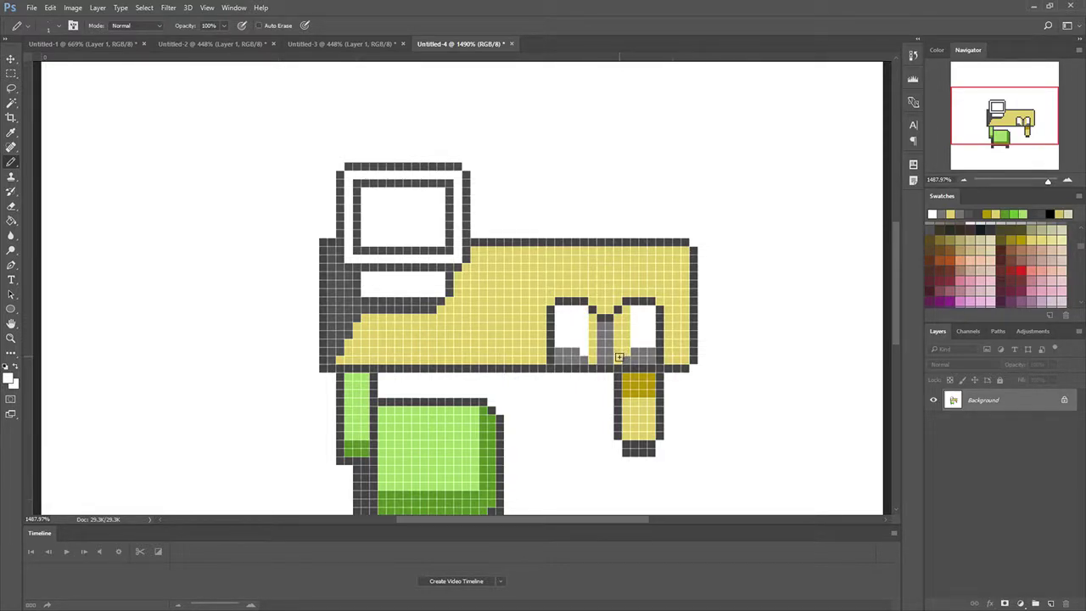
mouse_move(618, 358)
mouse_down()
mouse_move(616, 324)
mouse_move(617, 361)
mouse_up()
drag(628, 352, 627, 312)
drag(1048, 184, 1031, 182)
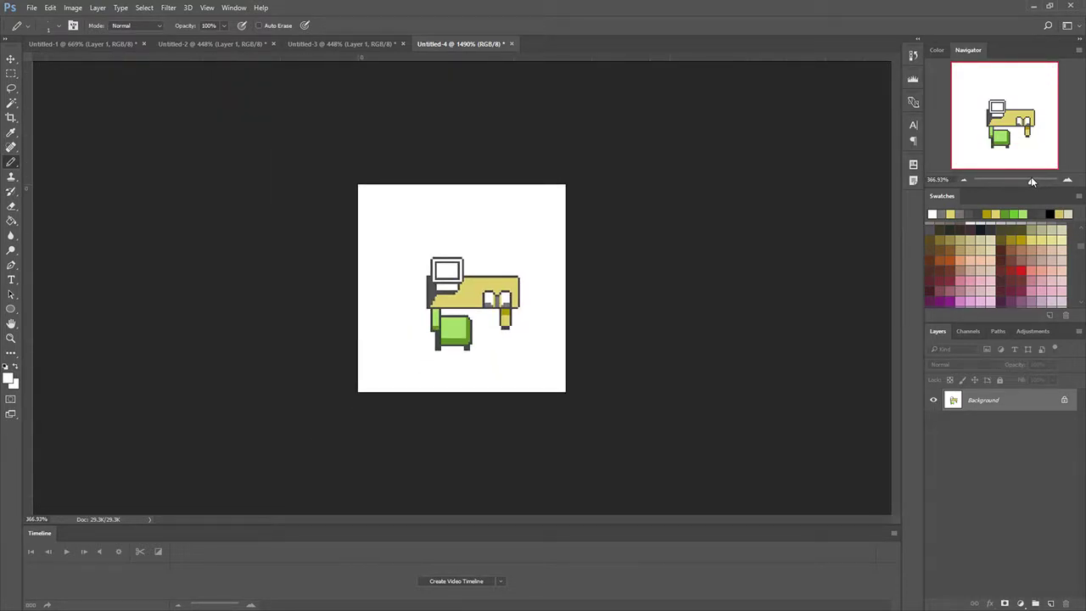
- Sample the dark grey outline and add three grey pixels to the drawer openings' outlines
drag(1031, 182, 1052, 185)
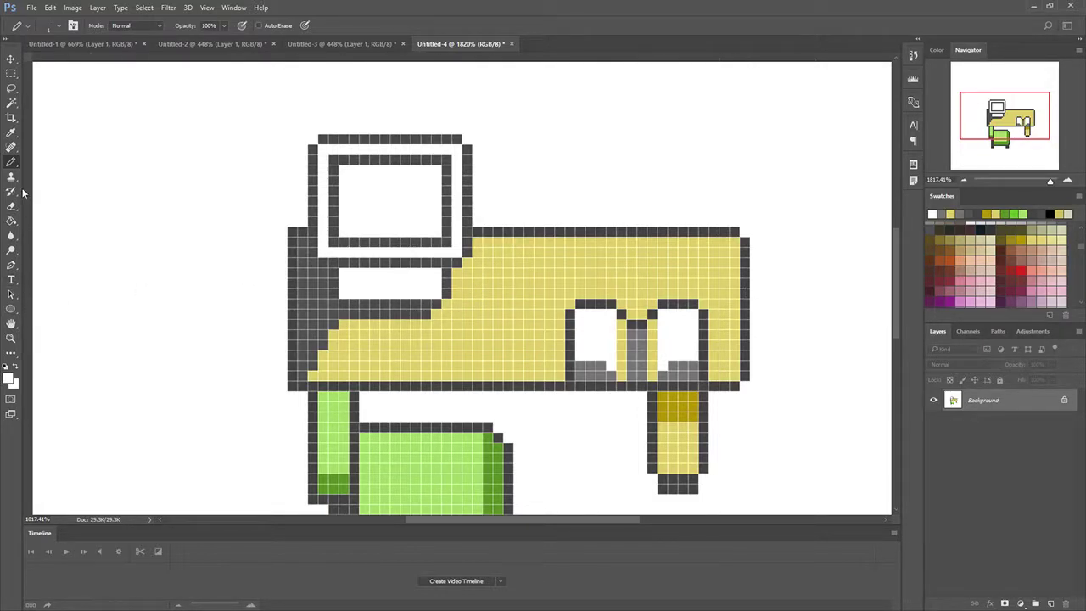
click(11, 134)
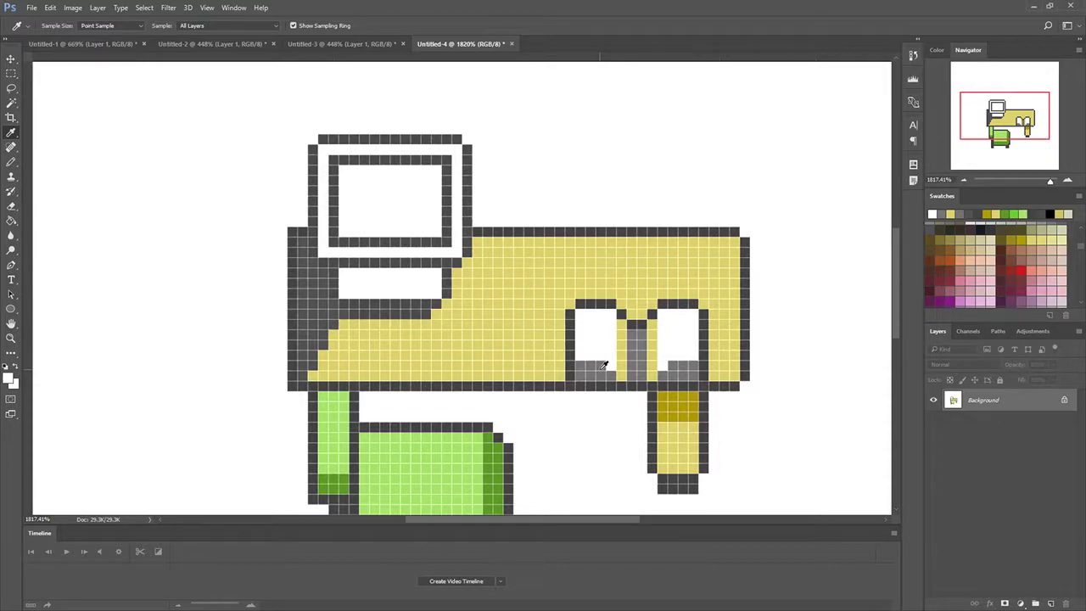
click(602, 365)
click(11, 163)
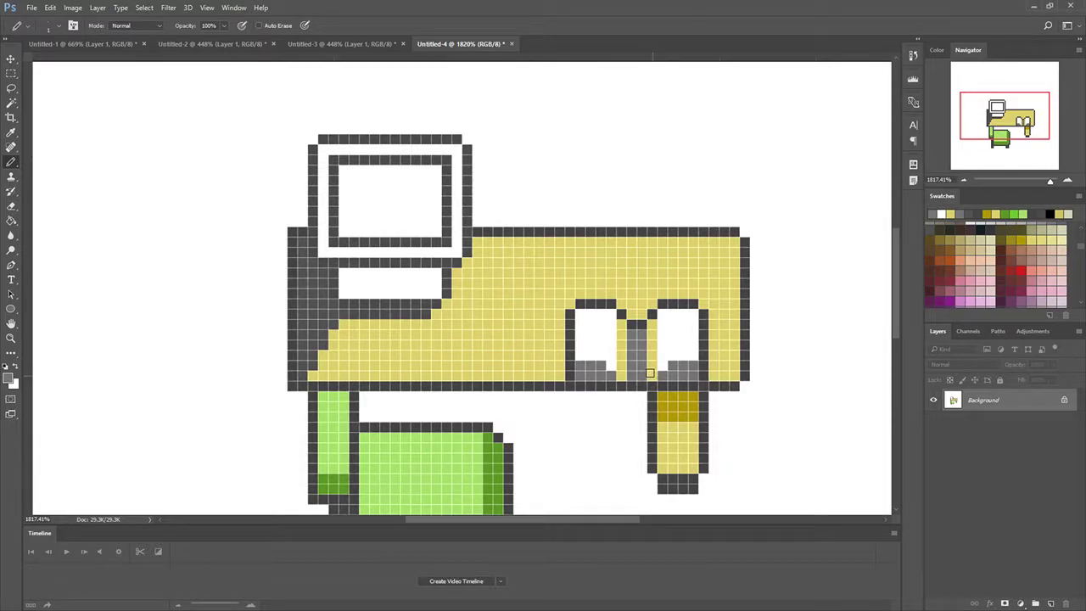
click(649, 373)
click(620, 374)
click(700, 311)
drag(1046, 175, 1032, 179)
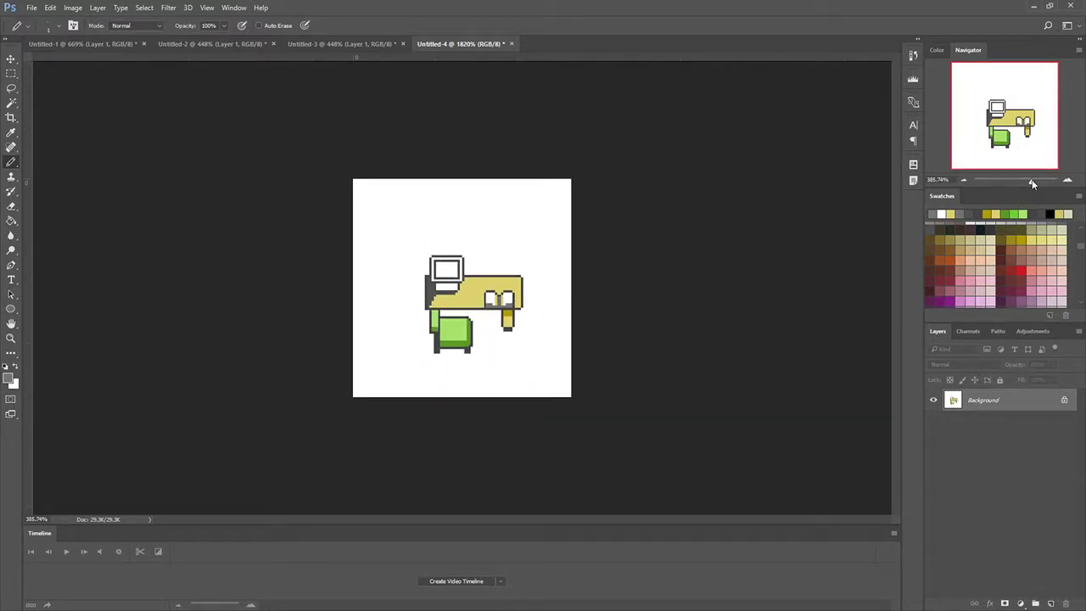
drag(1032, 184, 1048, 184)
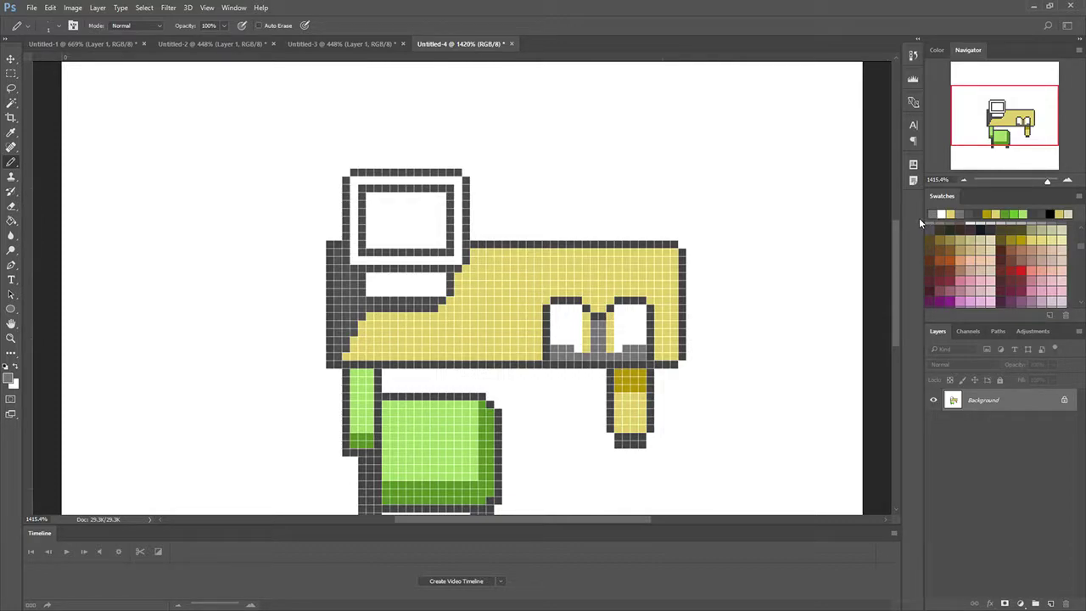
- Draw three darker-yellow diagonal pixel lines across the right side of the desktop
click(11, 132)
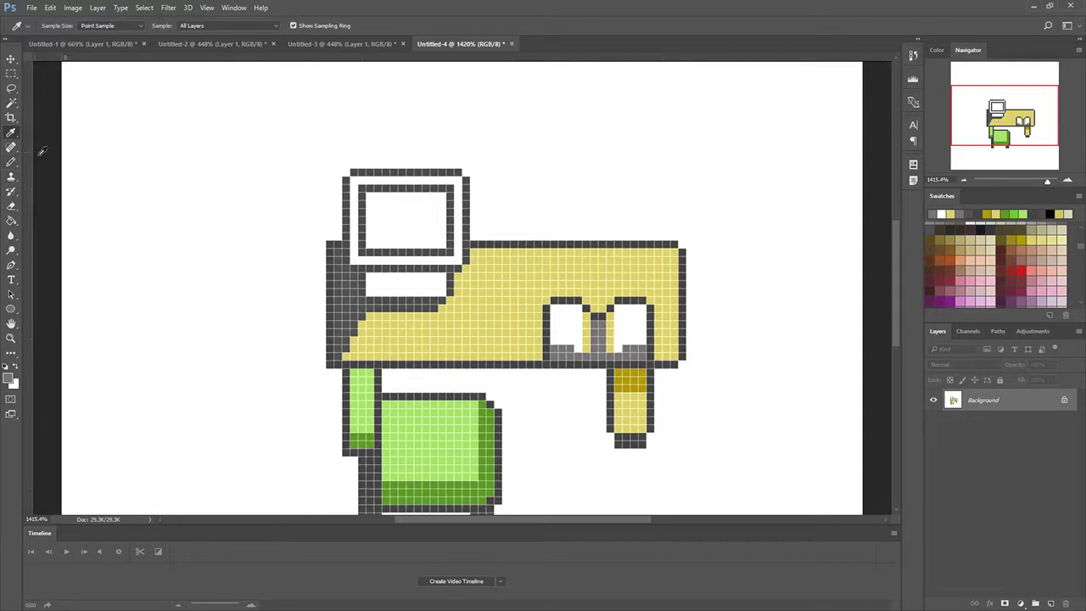
click(481, 268)
click(11, 161)
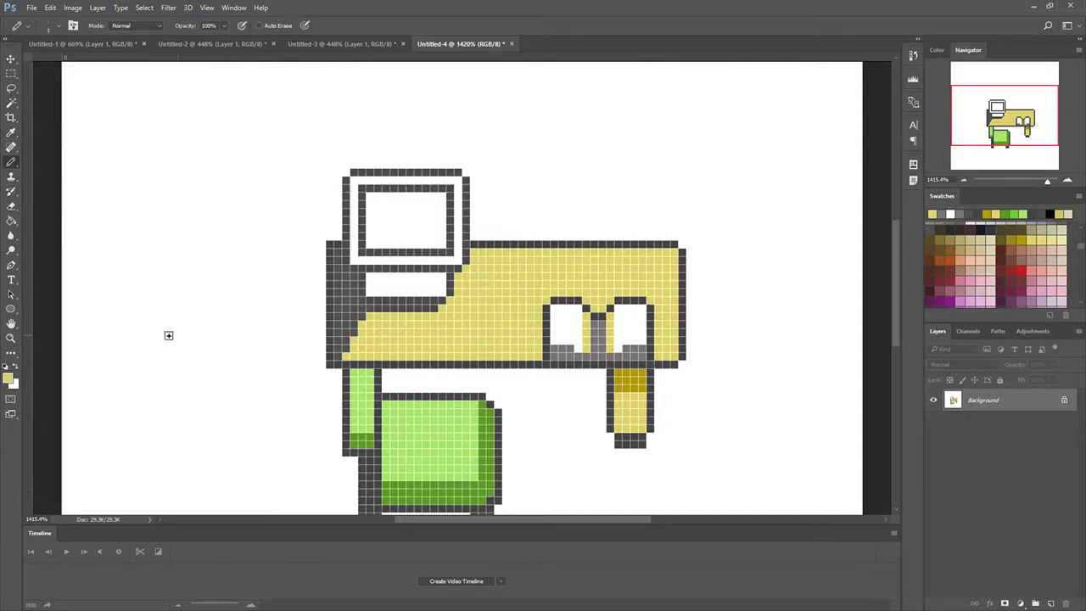
key(i)
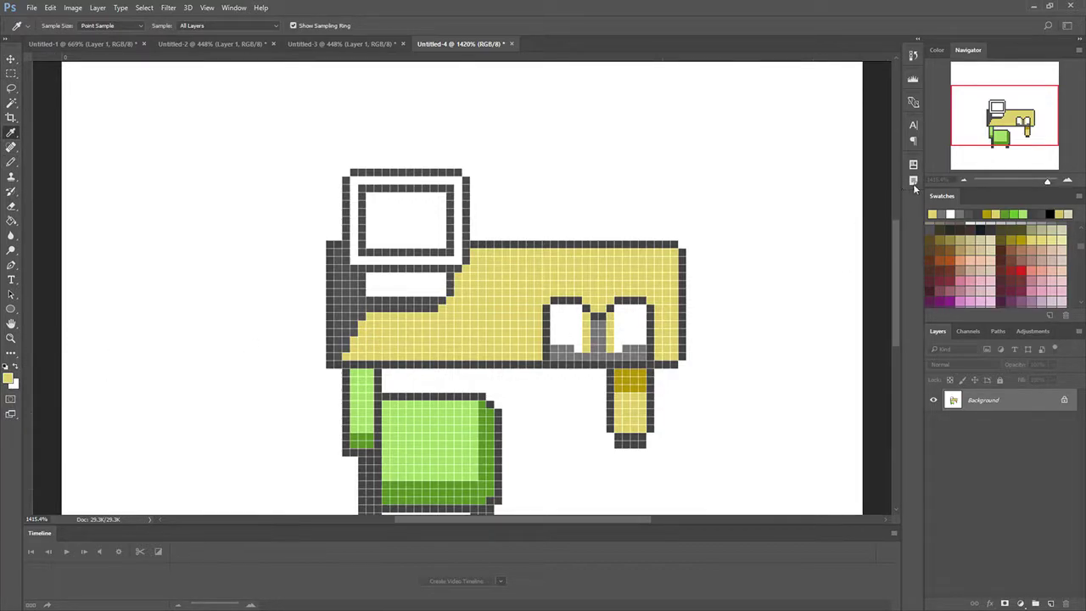
key(b)
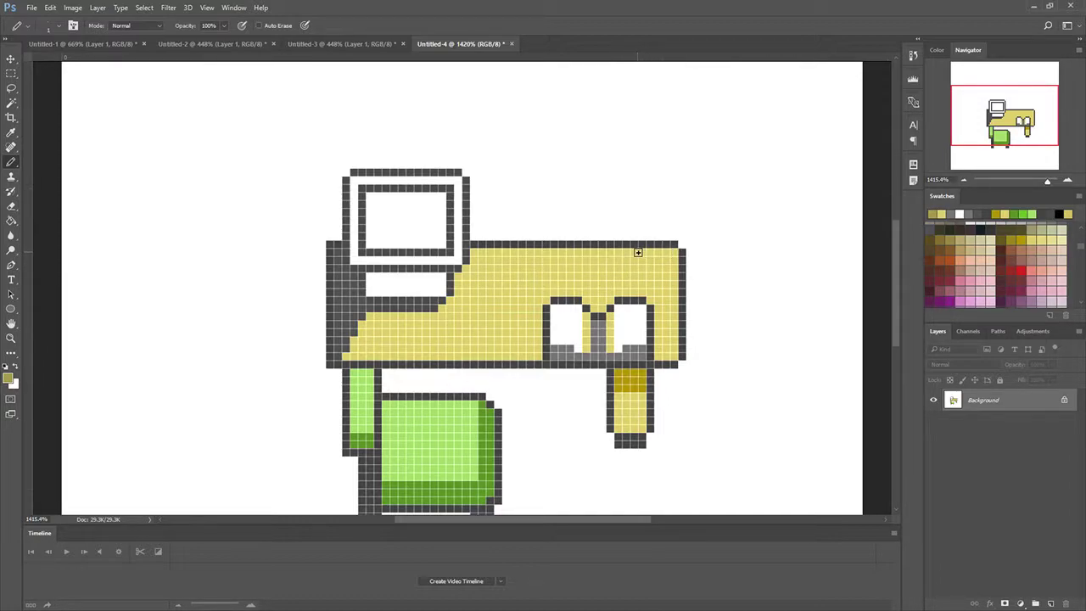
drag(635, 253, 674, 294)
drag(585, 250, 629, 293)
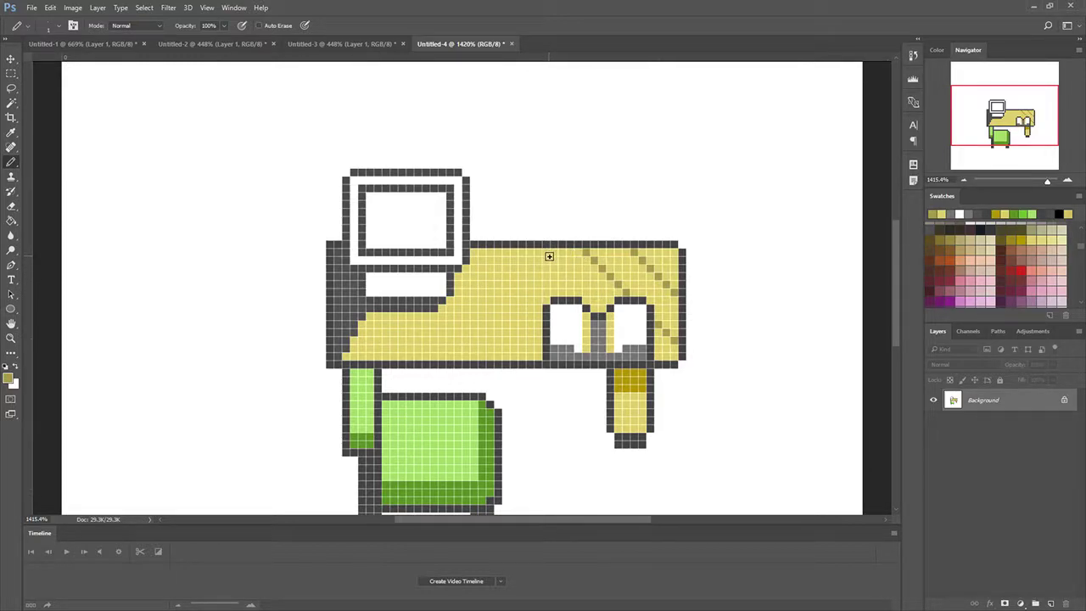
click(538, 253)
click(565, 277)
click(584, 295)
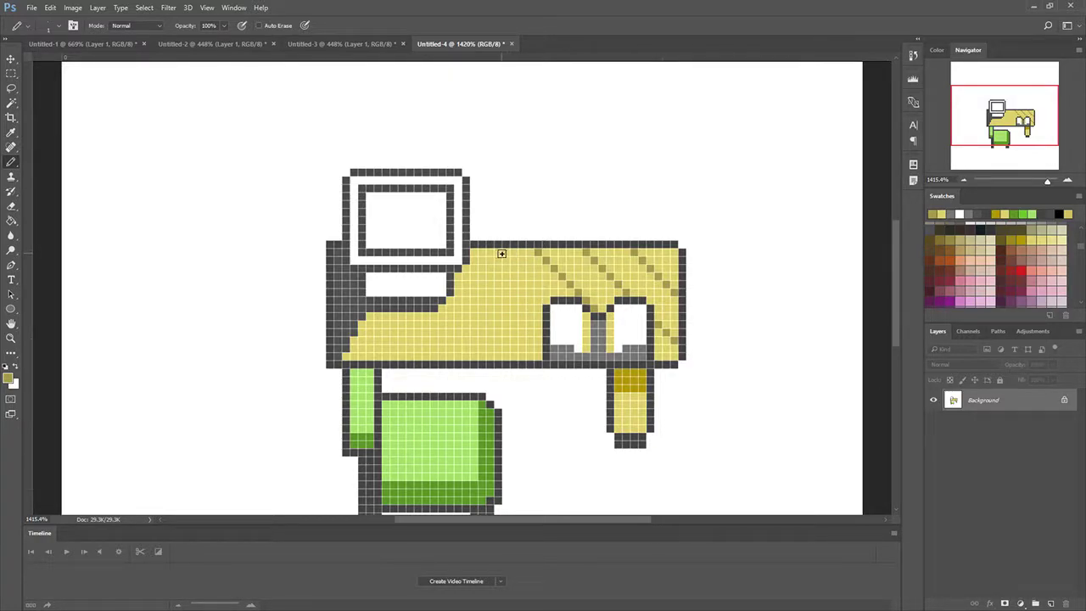
- Draw two more darker diagonal stripes across the desktop
drag(491, 255, 537, 300)
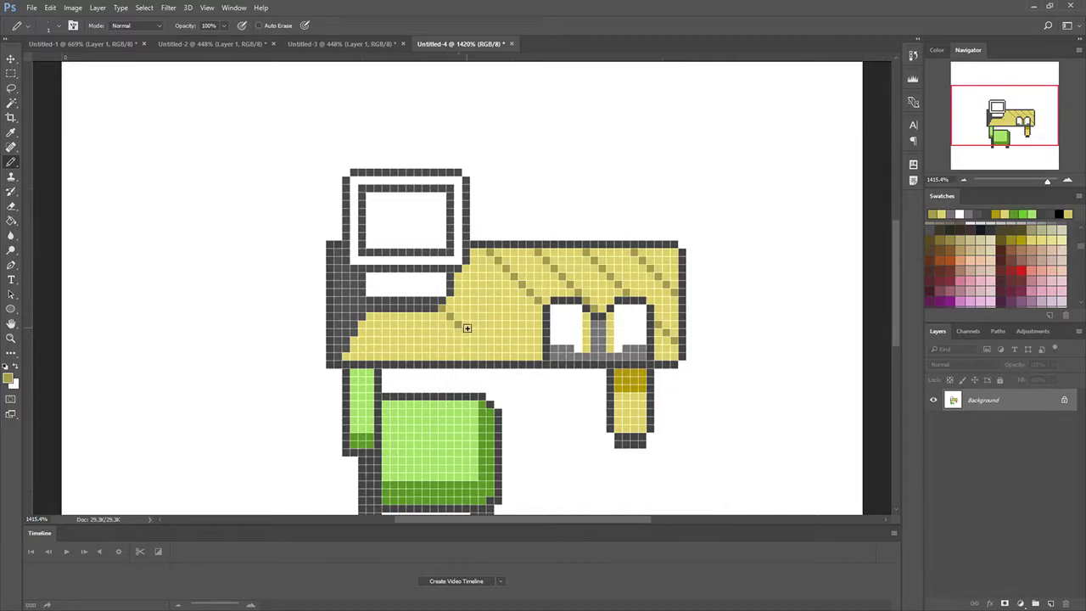
drag(467, 333, 479, 346)
click(11, 134)
click(511, 321)
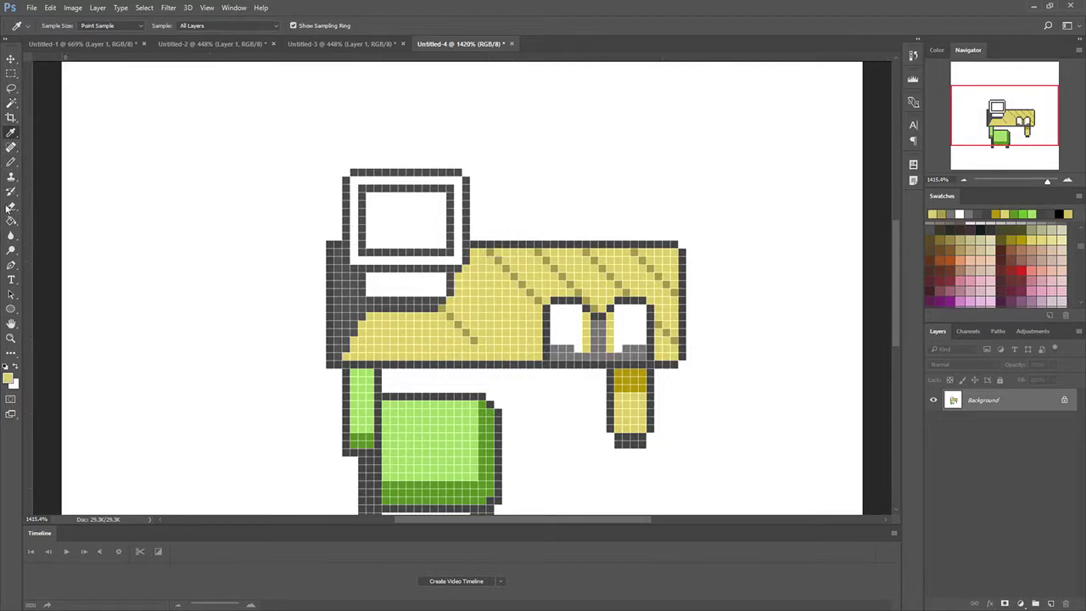
click(11, 162)
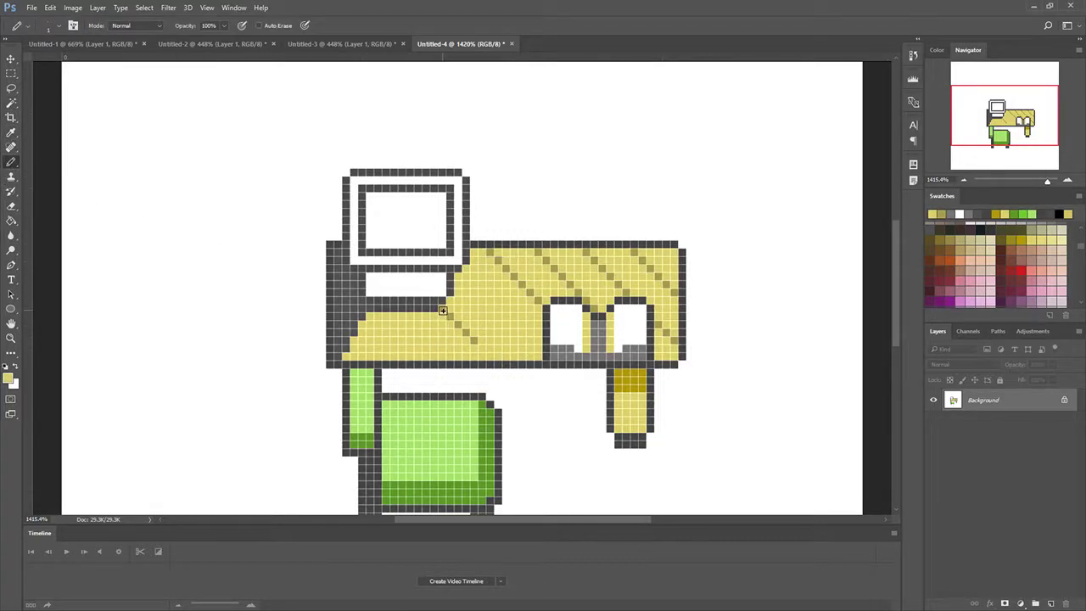
- Make the darker olive stripe colour the drawing colour and view the whole canvas
click(11, 133)
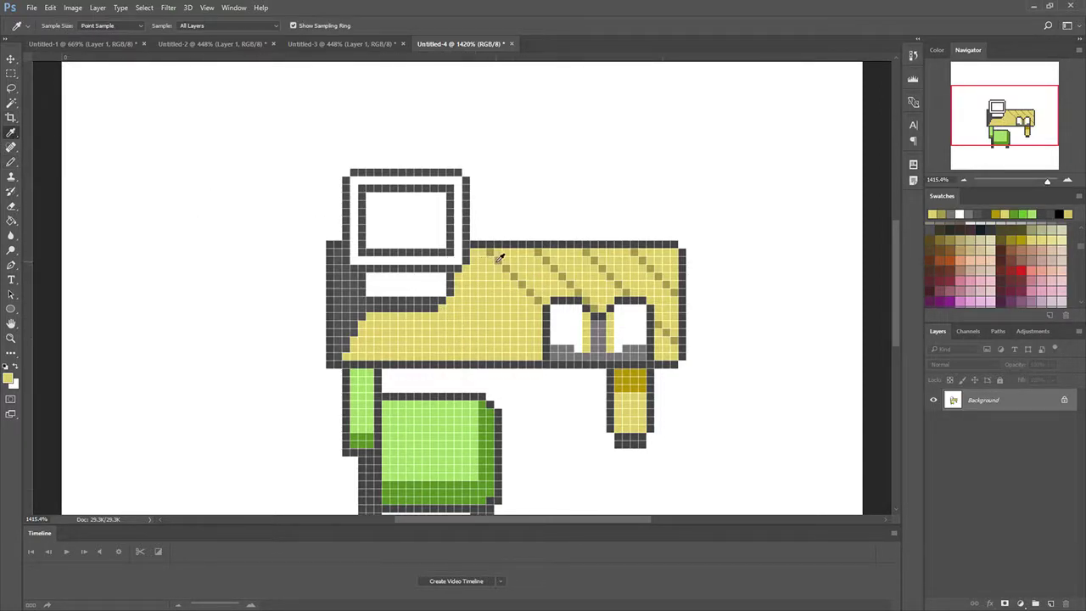
click(504, 257)
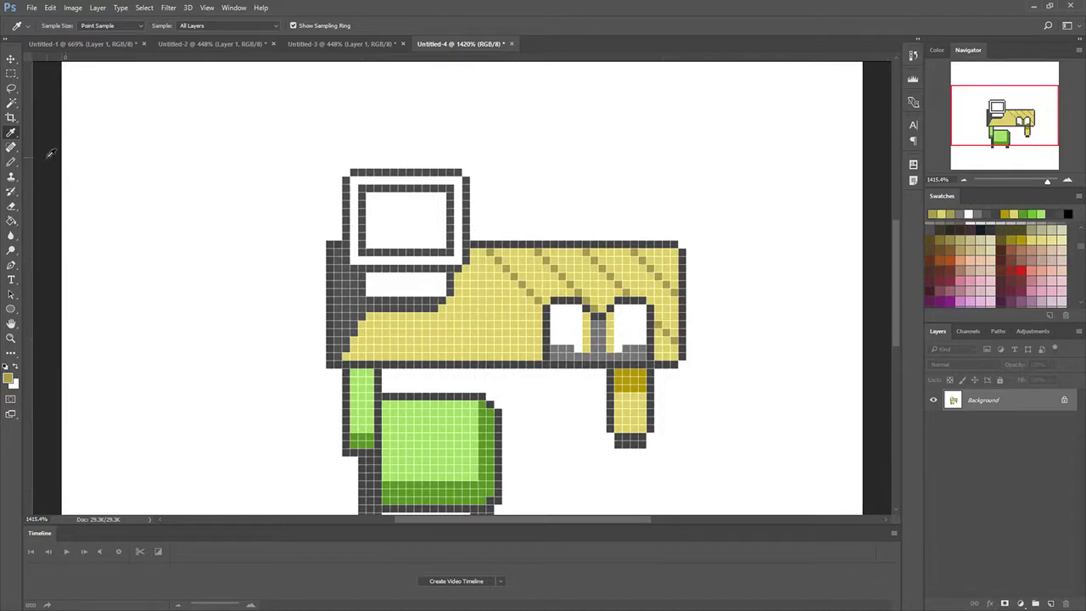
click(11, 162)
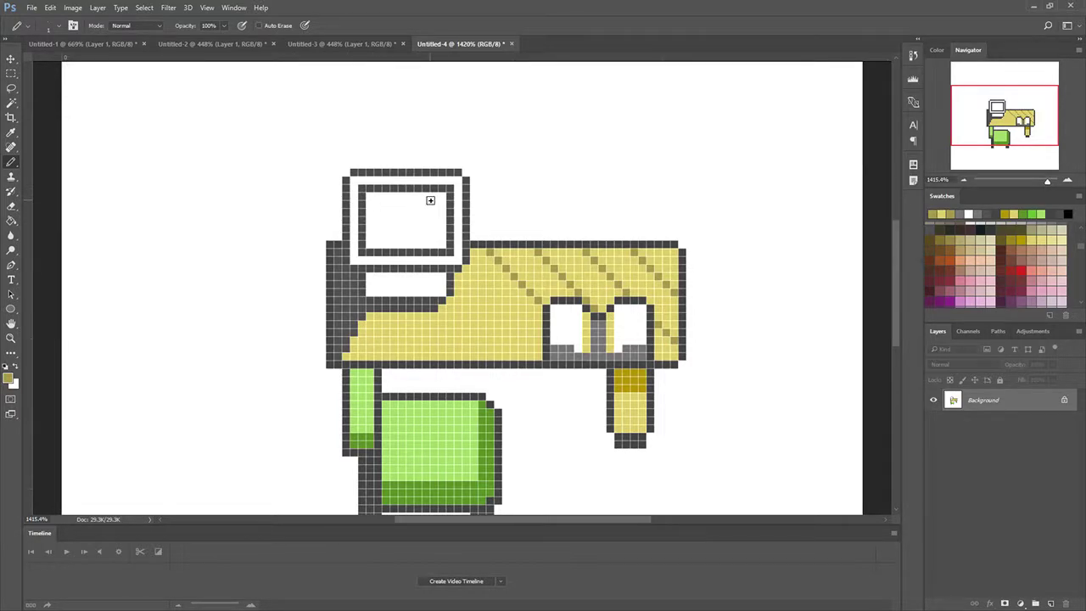
drag(1046, 180, 1034, 182)
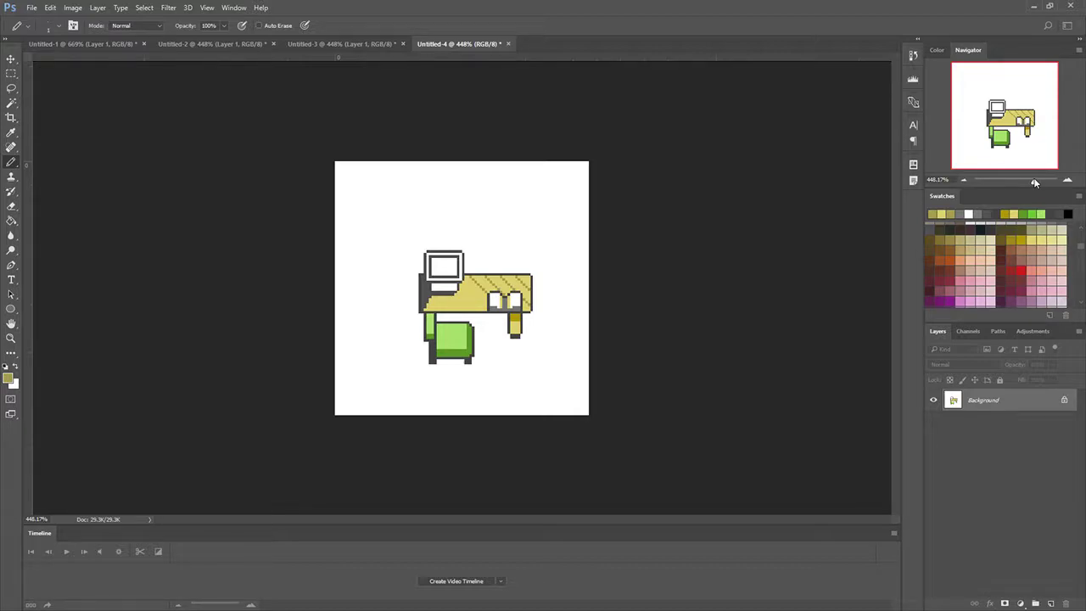
- Draw two more olive diagonal stripes across the desktop, one reaching its bottom edge
drag(1034, 182, 1049, 181)
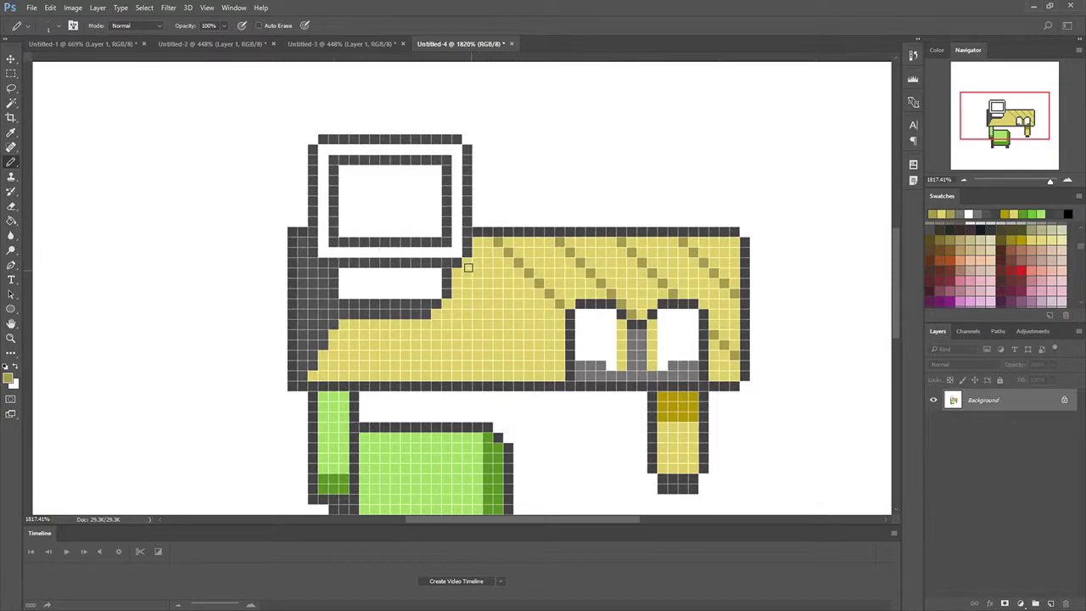
drag(472, 267, 559, 355)
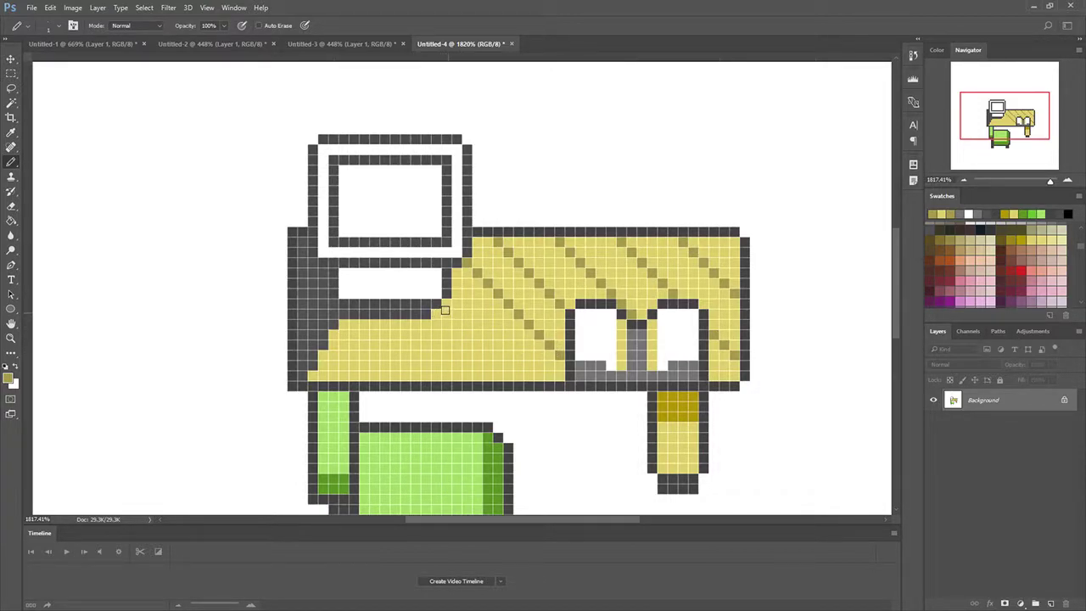
drag(444, 311, 482, 345)
drag(481, 345, 507, 368)
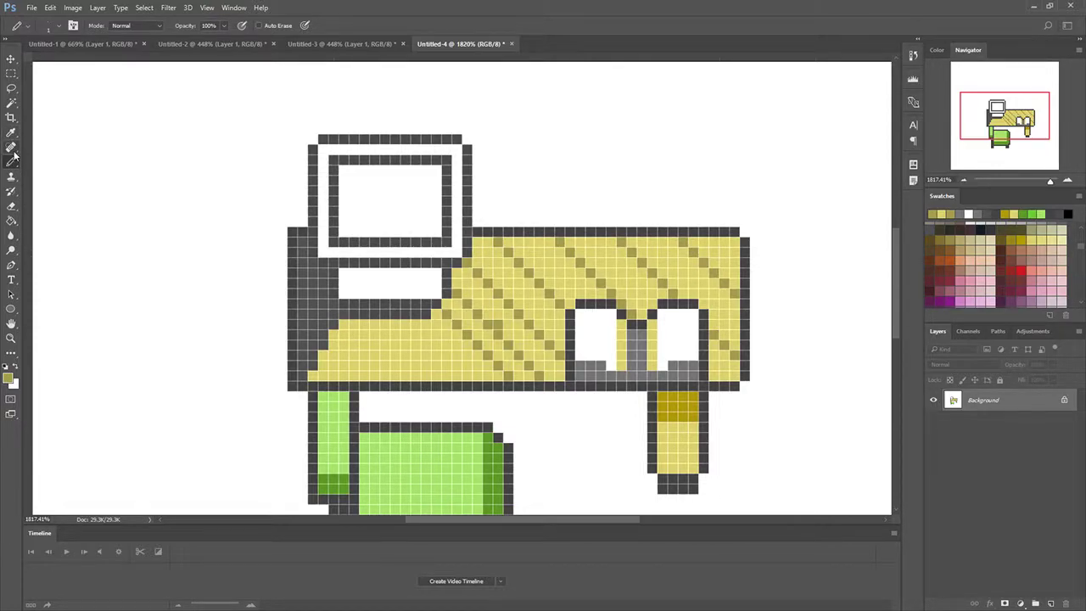
- Repaint an erased desktop pixel with the sampled light yellow
click(11, 205)
click(495, 324)
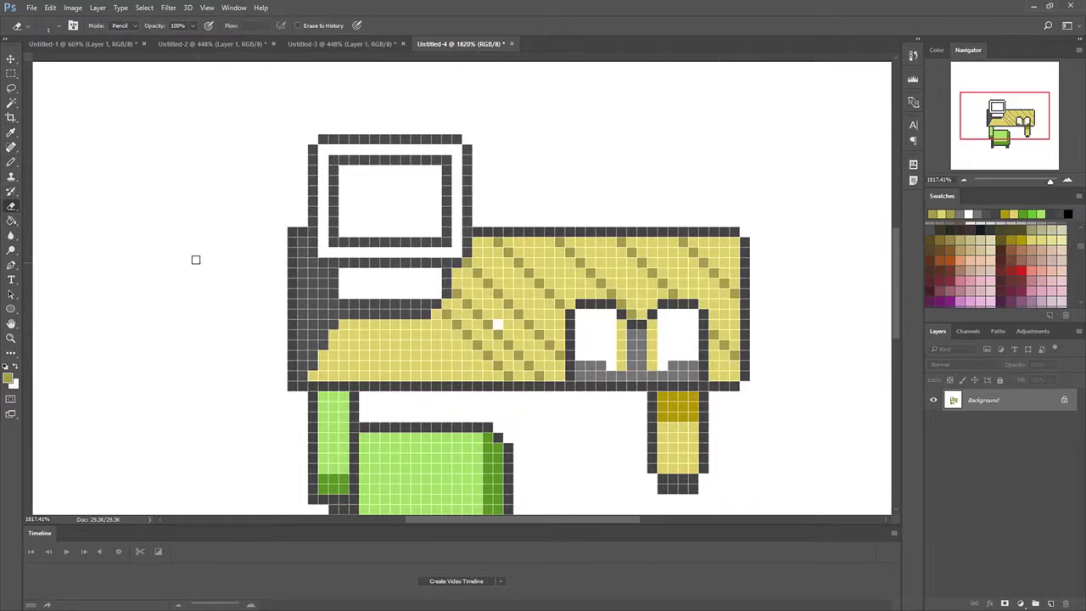
click(11, 133)
click(479, 282)
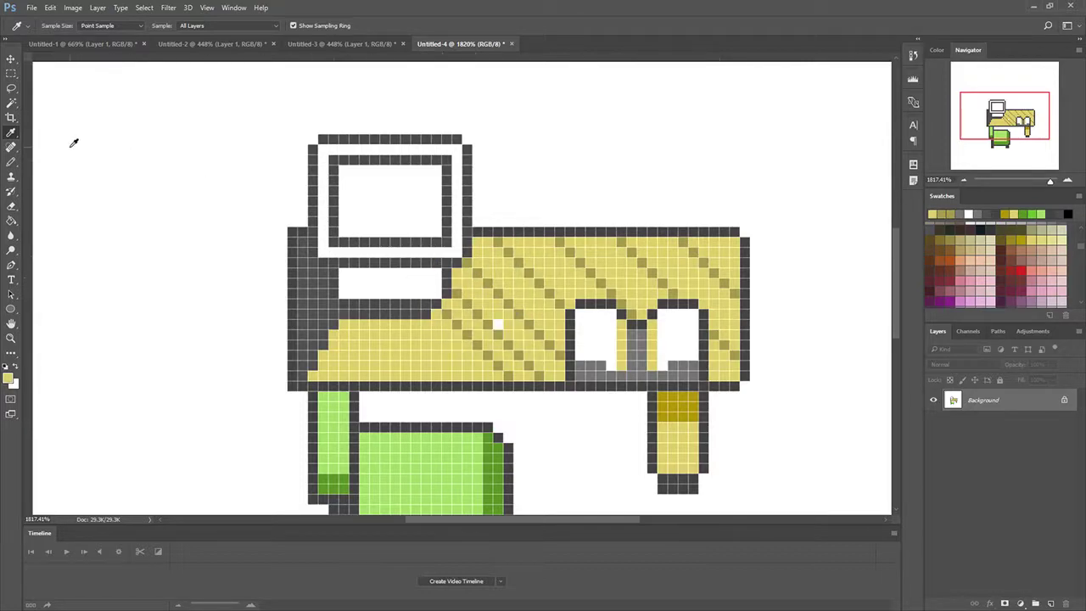
click(11, 161)
click(496, 326)
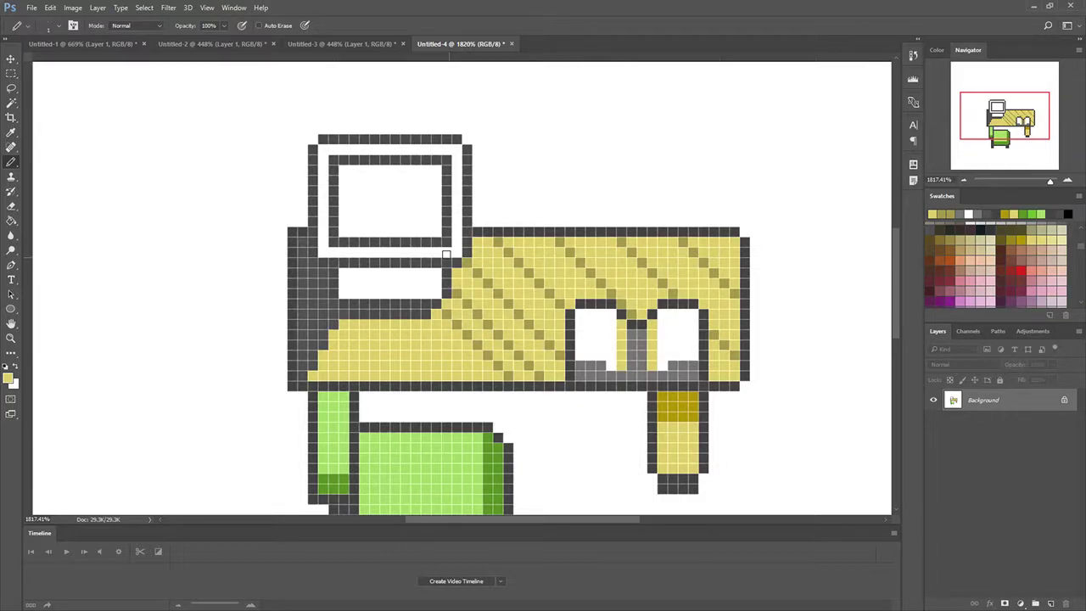
- Paint light yellow over all five diagonal stripes to restore a plain desktop
click(11, 133)
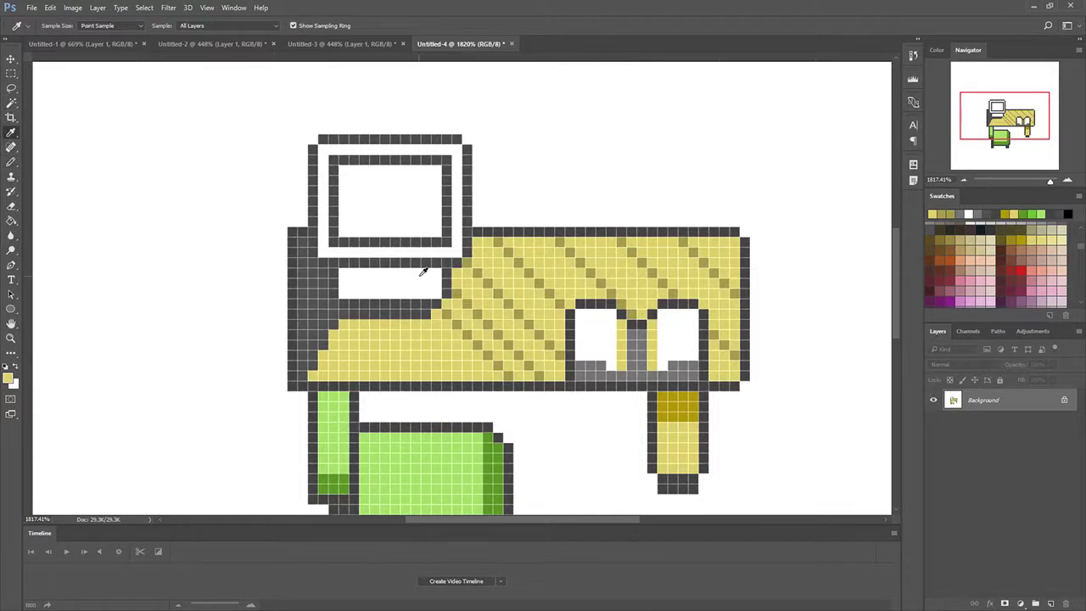
click(502, 261)
click(11, 162)
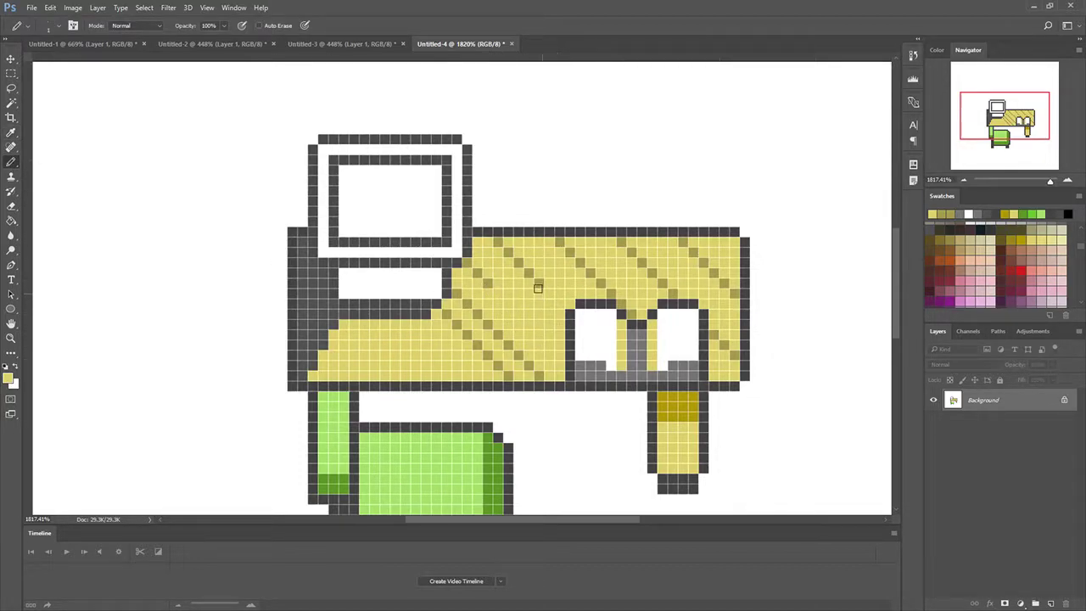
mouse_move(538, 288)
mouse_down()
mouse_move(492, 241)
mouse_move(477, 277)
mouse_move(466, 263)
mouse_move(448, 318)
mouse_move(504, 369)
mouse_move(534, 378)
mouse_move(467, 307)
mouse_up()
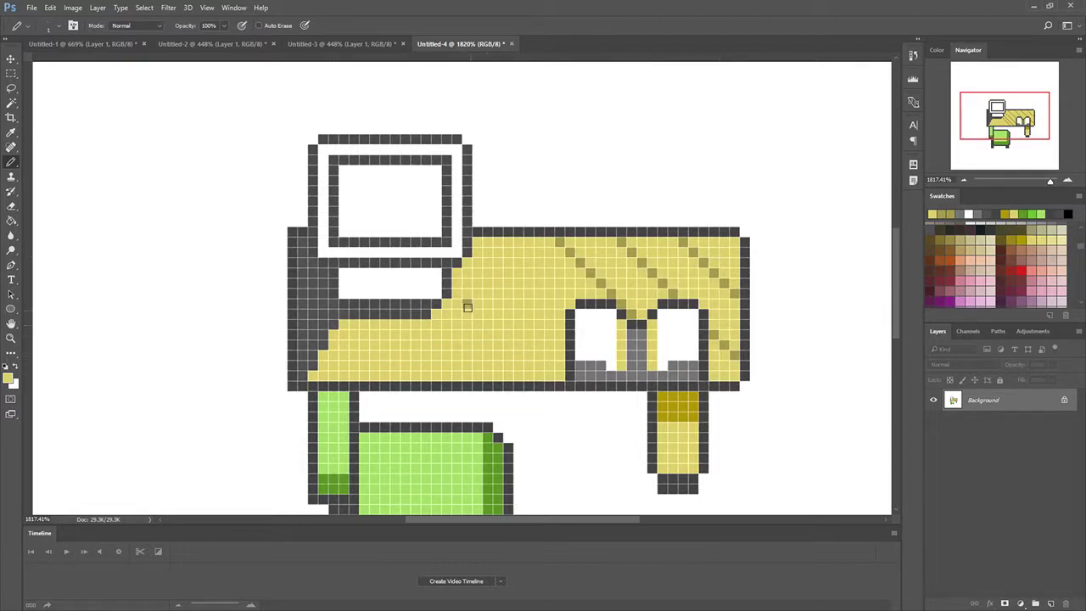
mouse_move(545, 247)
mouse_down()
mouse_move(560, 241)
mouse_move(626, 309)
mouse_up()
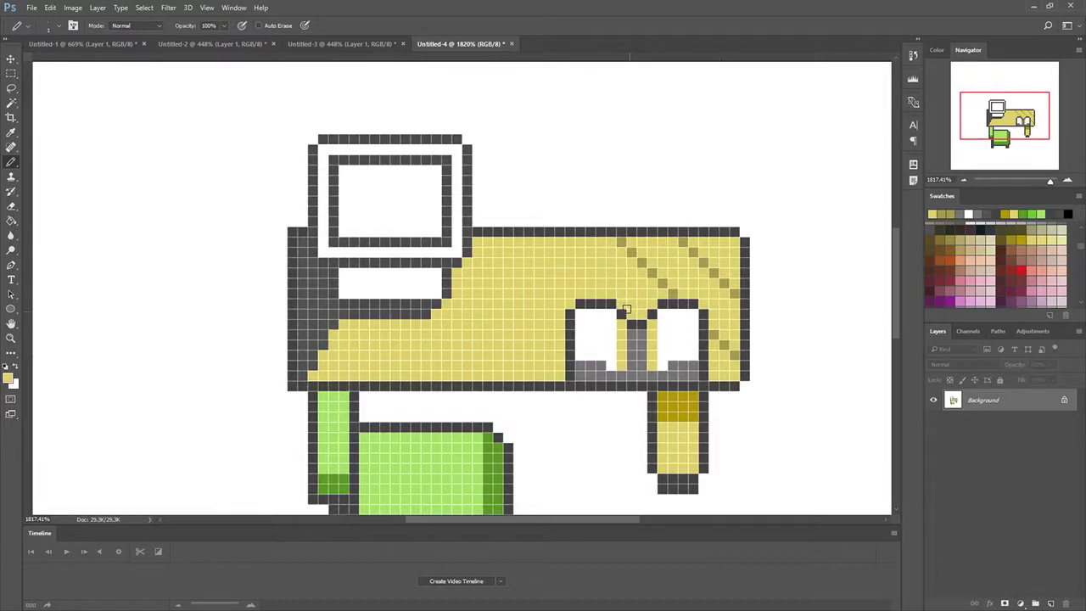
drag(619, 244, 666, 291)
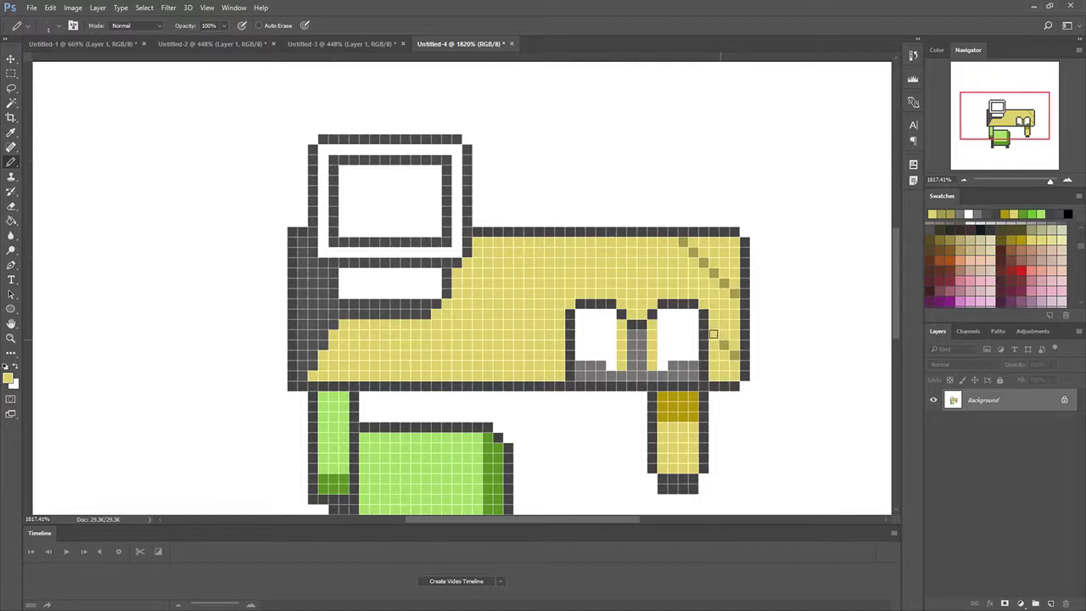
drag(713, 333, 735, 357)
drag(681, 241, 726, 291)
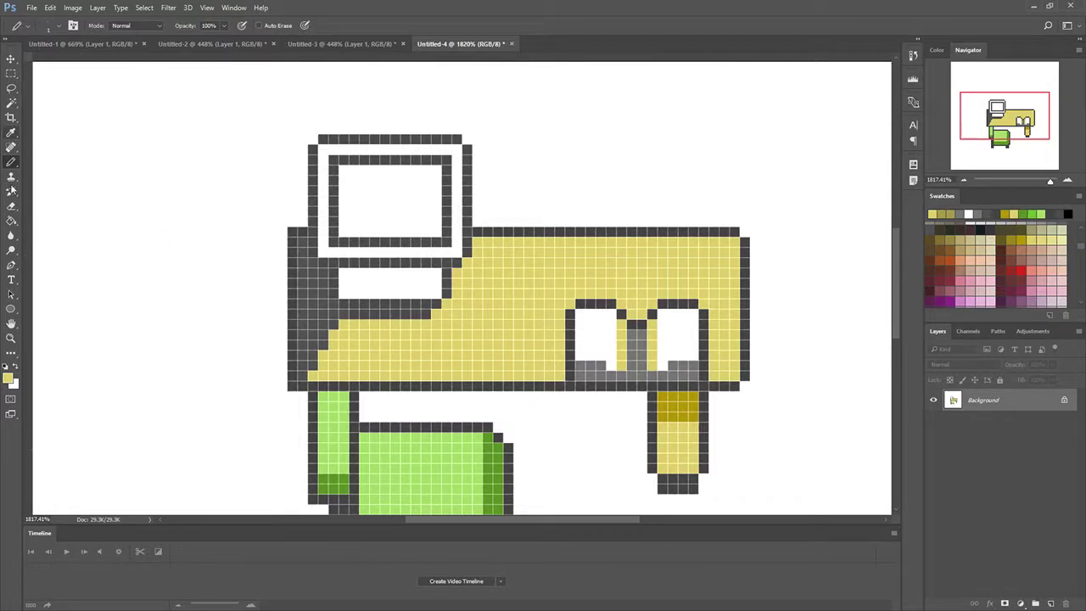
- Sample the darker gold from the canvas and pencil two texture pixels beside the monitor
key(i)
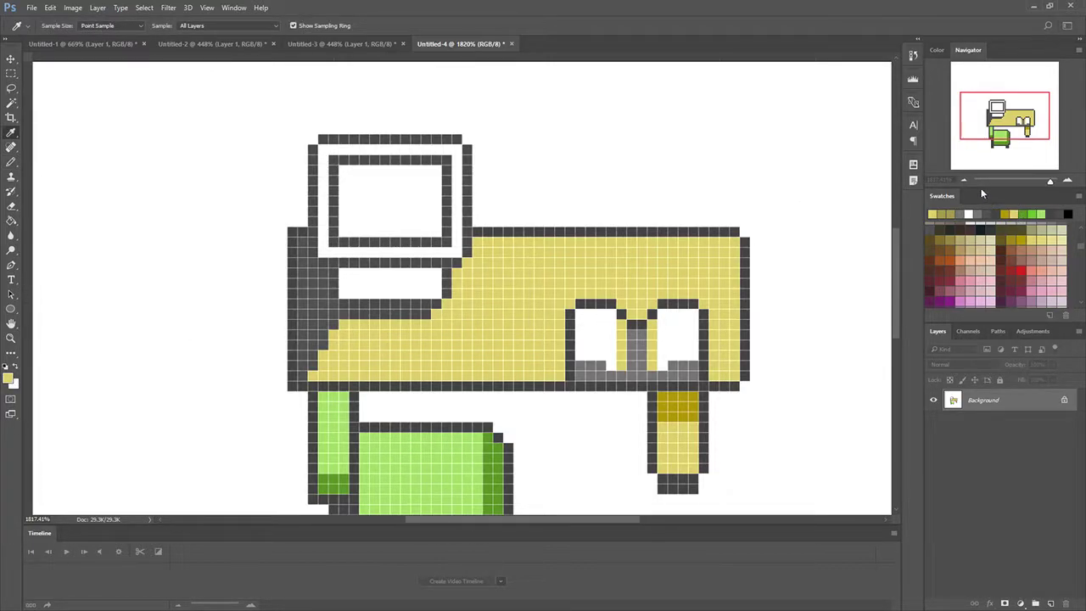
click(1006, 231)
key(b)
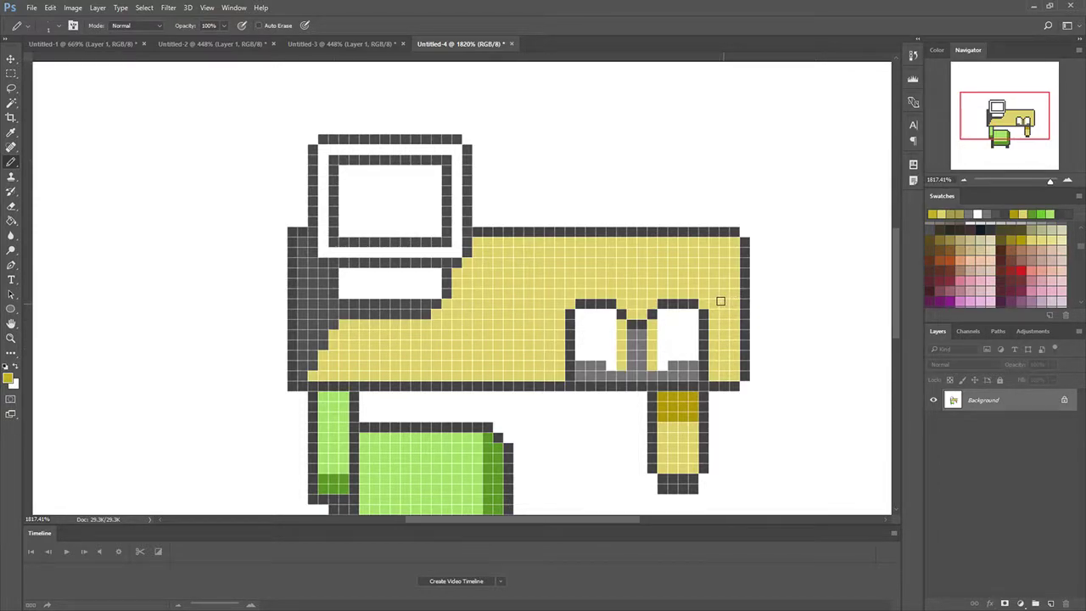
click(721, 302)
click(703, 301)
- Dot alternating darker gold pixels in two staggered rows across the desktop
click(568, 302)
click(548, 303)
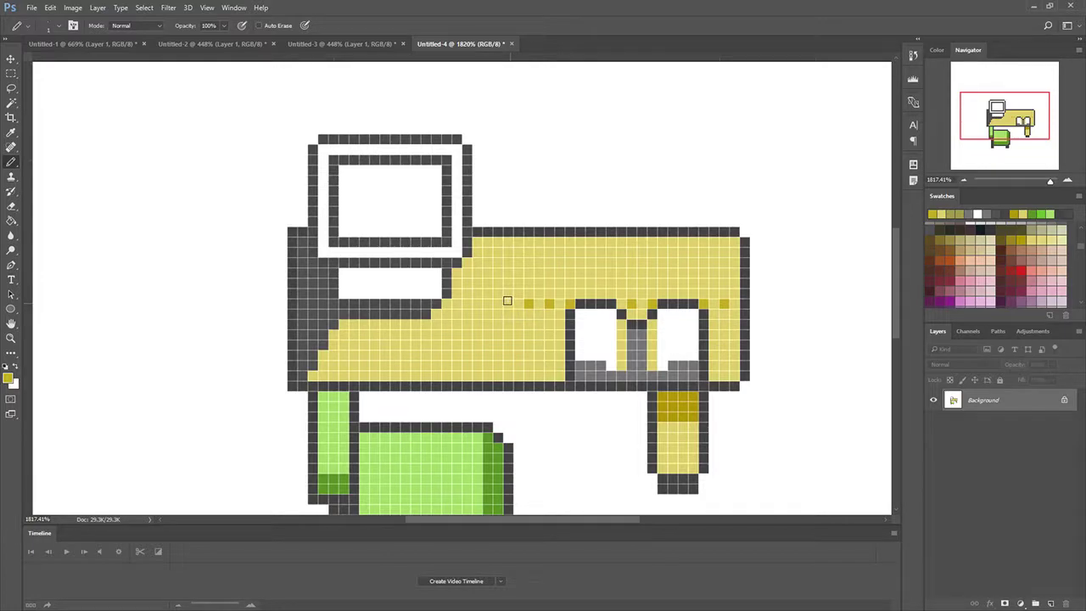
click(507, 303)
click(486, 303)
click(465, 302)
click(487, 282)
click(487, 324)
click(507, 324)
click(527, 324)
click(548, 324)
- Extend the darker gold checker dots upward in columns next to the monitor
click(548, 283)
click(548, 263)
click(548, 242)
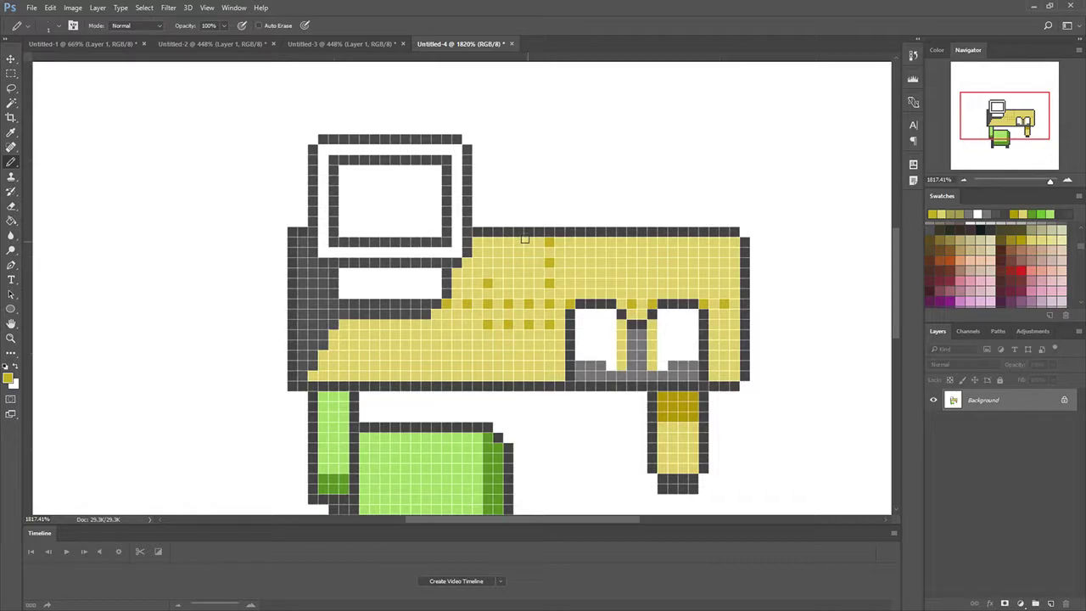
click(527, 241)
click(527, 262)
click(527, 283)
click(506, 242)
click(507, 263)
click(487, 242)
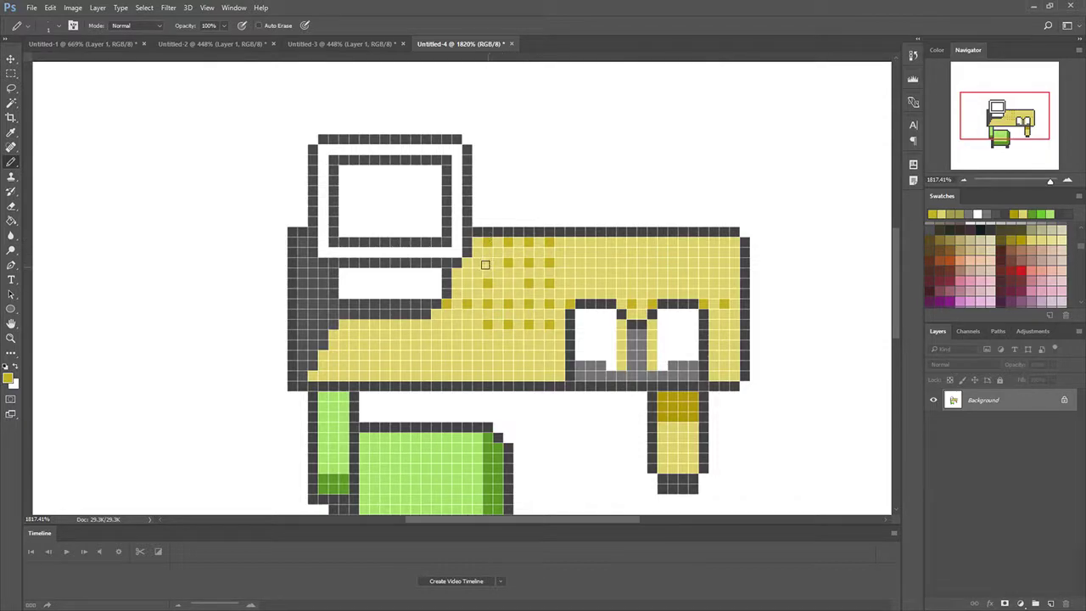
click(487, 263)
click(492, 299)
- Extend the checker dots down to the desktop's bottom row and fill the gaps
click(445, 344)
click(443, 365)
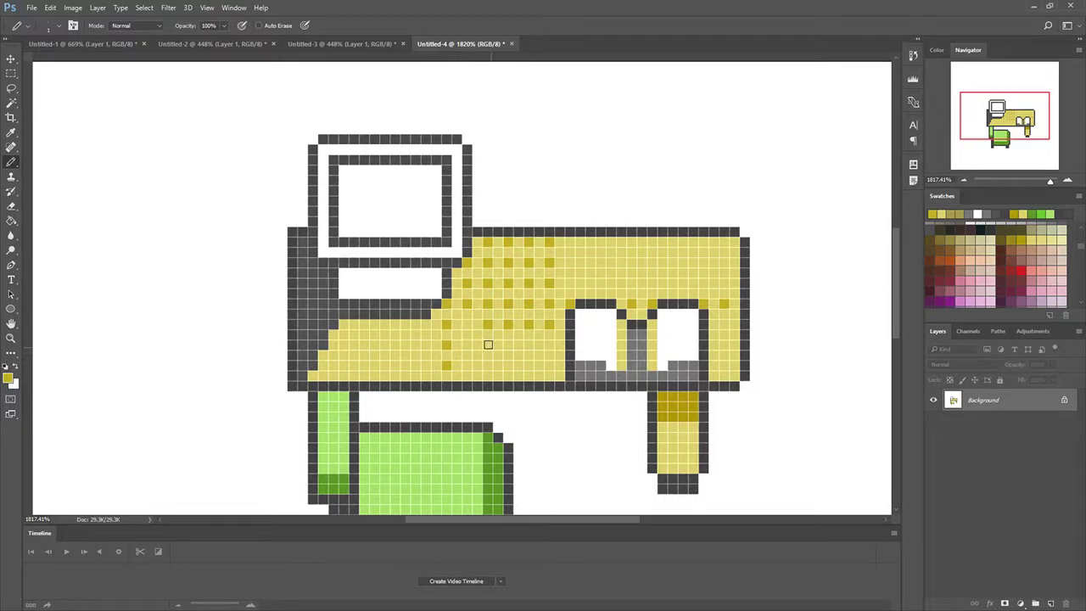
click(488, 365)
click(508, 365)
click(528, 366)
click(476, 327)
click(465, 366)
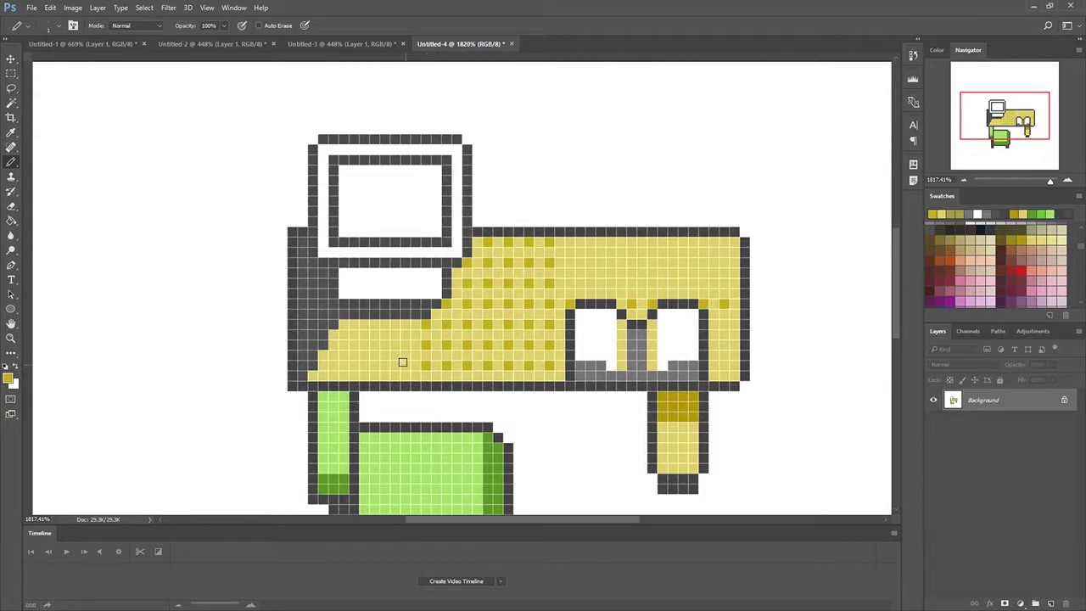
- Dot checker columns toward the desktop's left end, plus one dot near its right edge
click(402, 364)
click(402, 344)
click(384, 324)
click(384, 344)
click(384, 364)
click(365, 364)
click(362, 344)
click(362, 325)
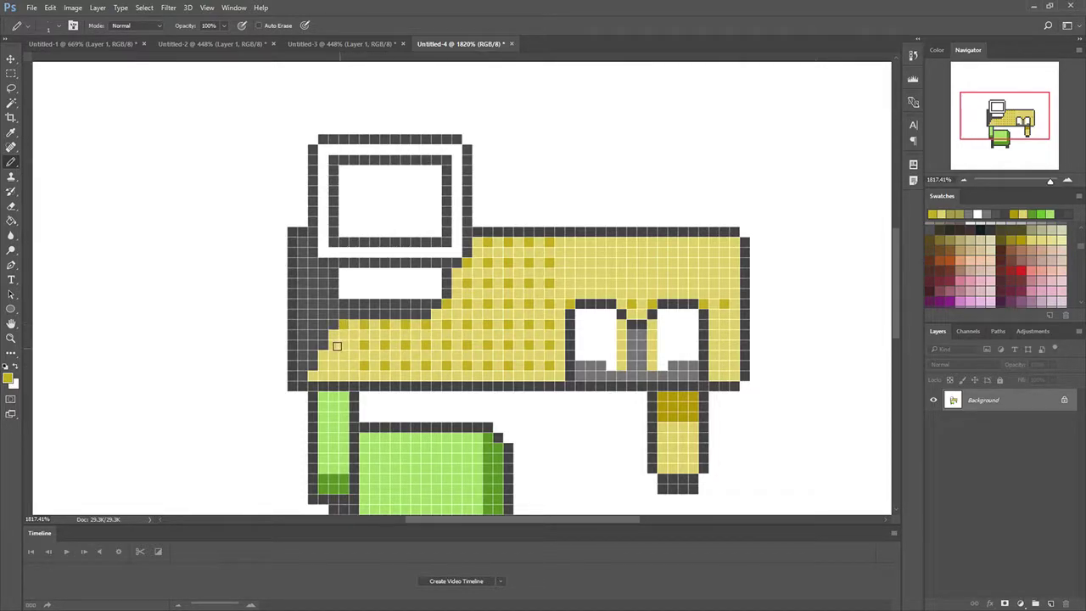
click(343, 344)
click(344, 366)
click(591, 281)
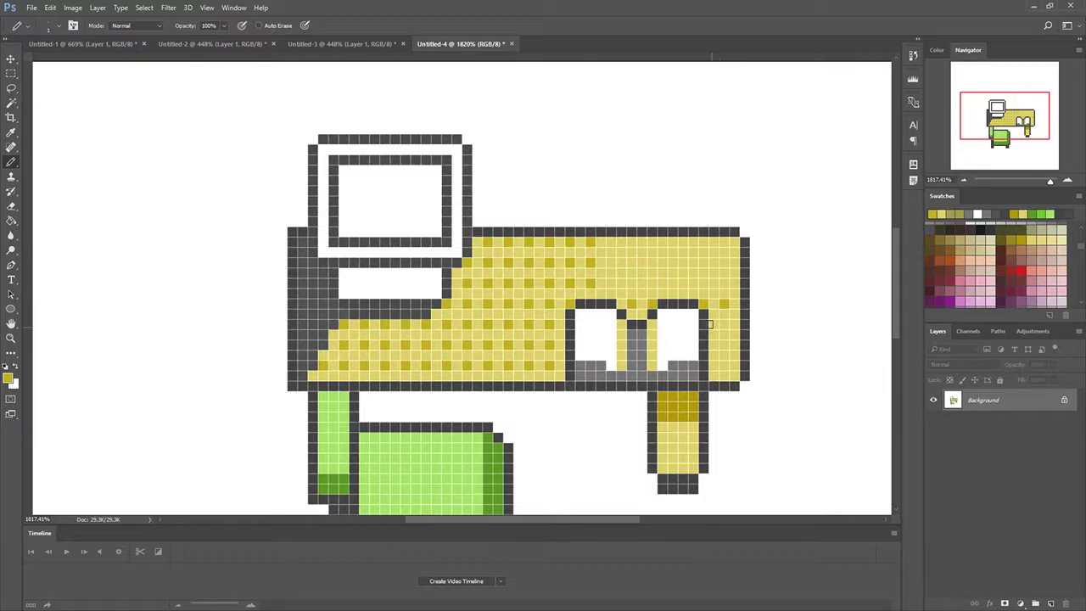
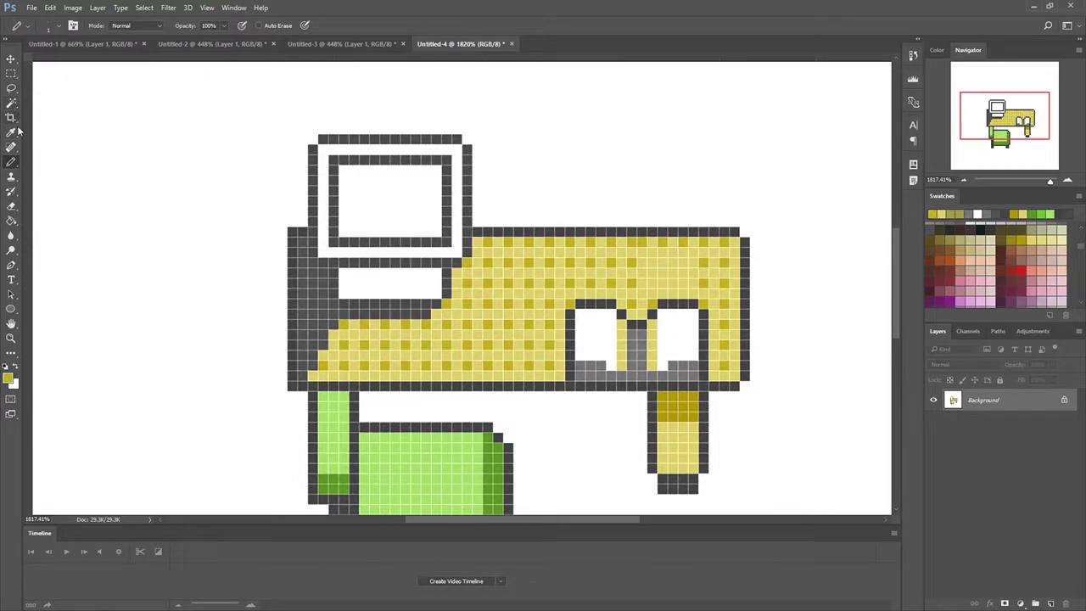
- Erase cells along the desk's top row, down its right side, and one outline cell above the divider
click(12, 205)
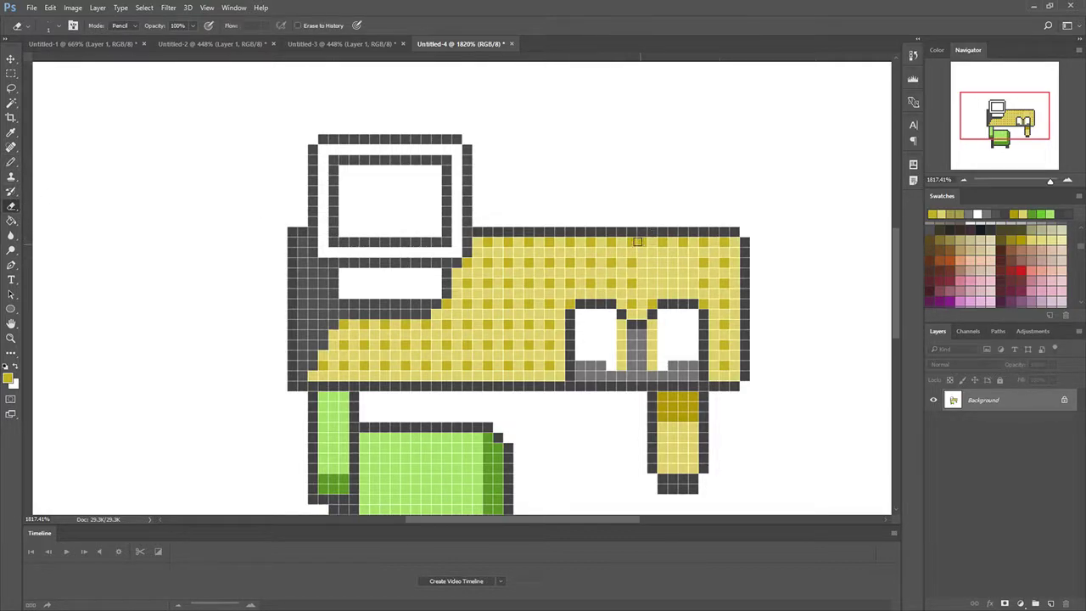
click(641, 242)
click(663, 242)
click(690, 241)
click(723, 241)
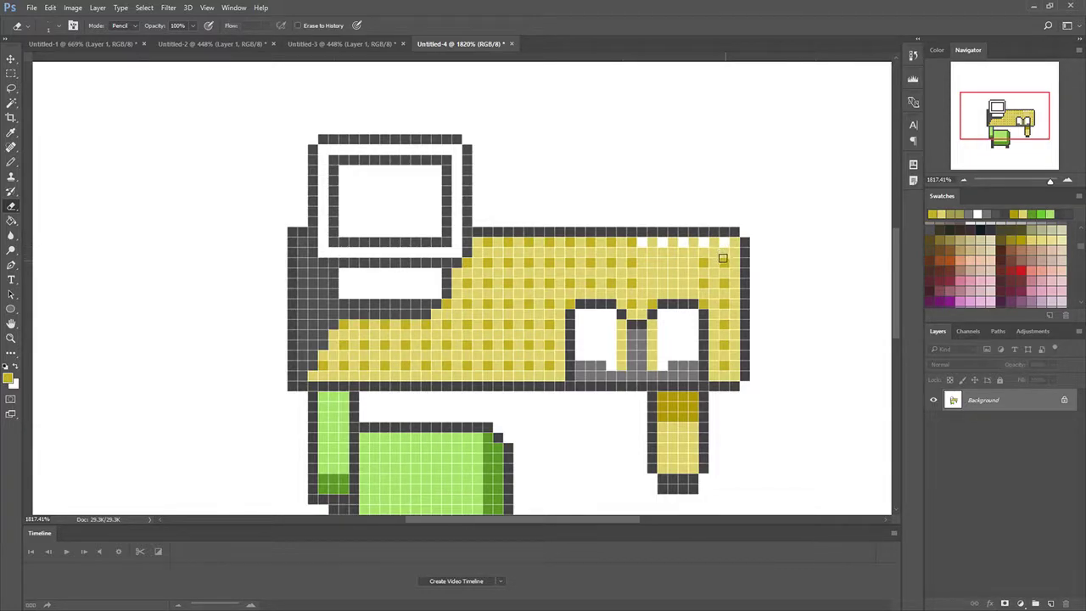
click(722, 262)
click(709, 262)
click(700, 282)
click(700, 294)
click(722, 283)
click(722, 303)
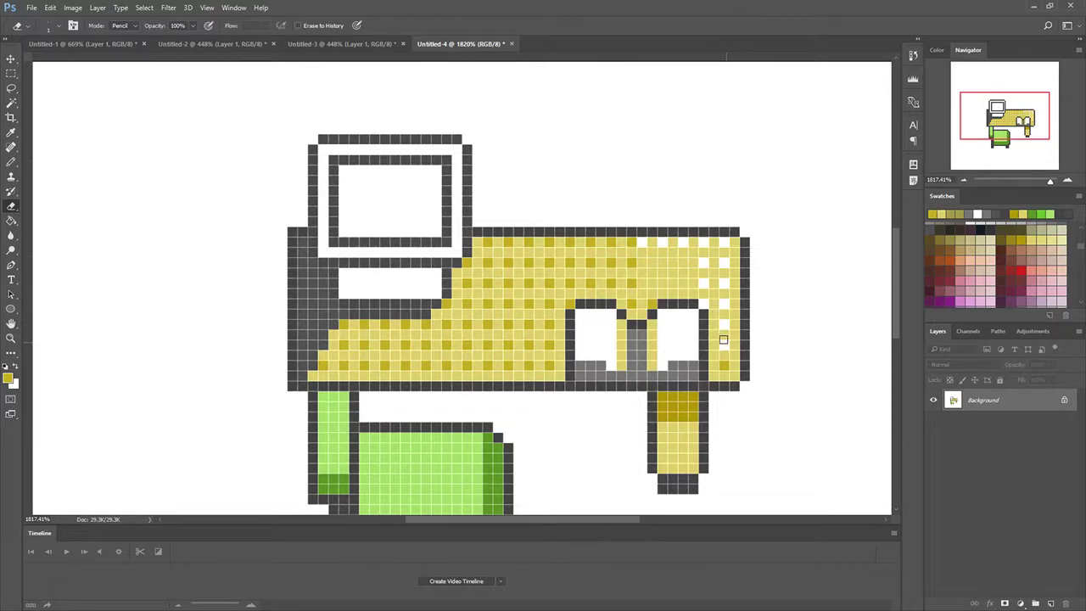
click(722, 366)
click(650, 303)
- Repaint the erased top-row cells with eyedropped light yellow, then pick up the darker desk yellow
click(10, 136)
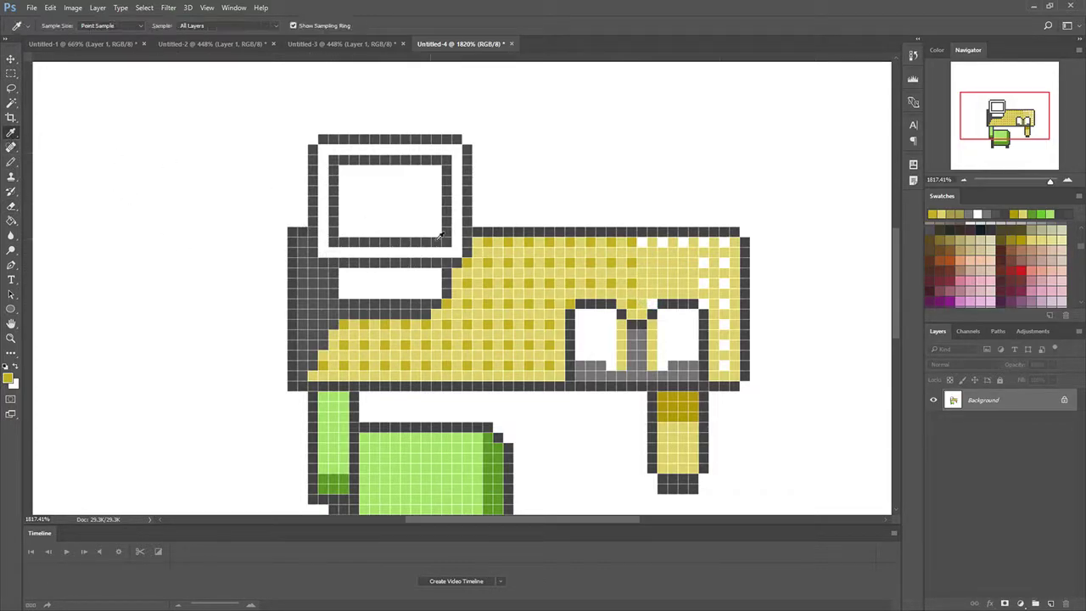
click(666, 268)
key(b)
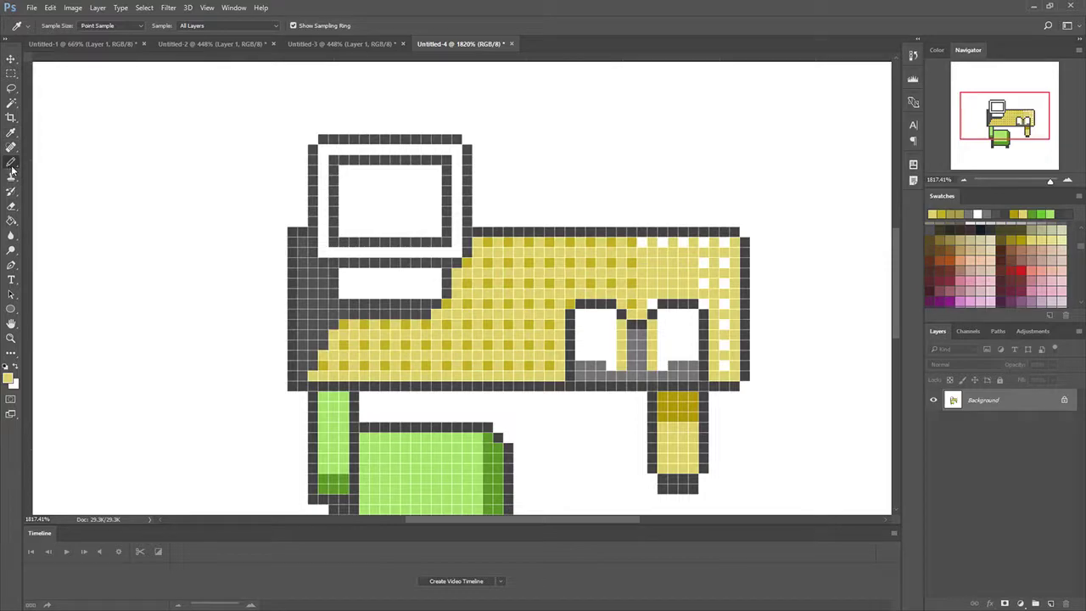
mouse_move(653, 243)
mouse_down()
mouse_move(642, 245)
mouse_move(716, 246)
mouse_move(703, 255)
mouse_move(725, 265)
mouse_move(708, 282)
mouse_move(719, 280)
mouse_move(722, 302)
mouse_move(706, 300)
mouse_move(718, 363)
mouse_up()
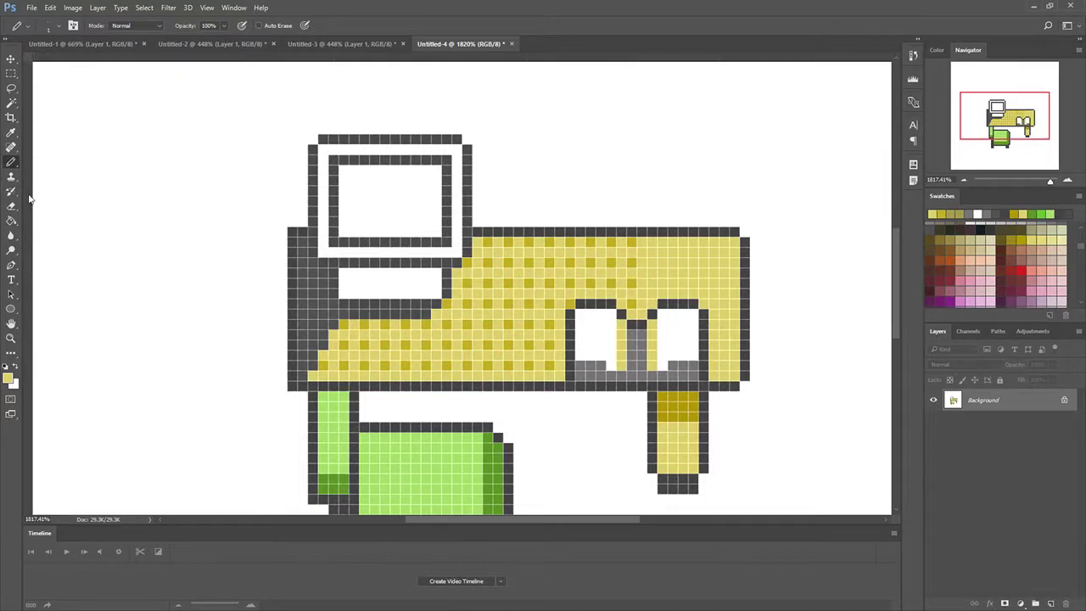
click(11, 132)
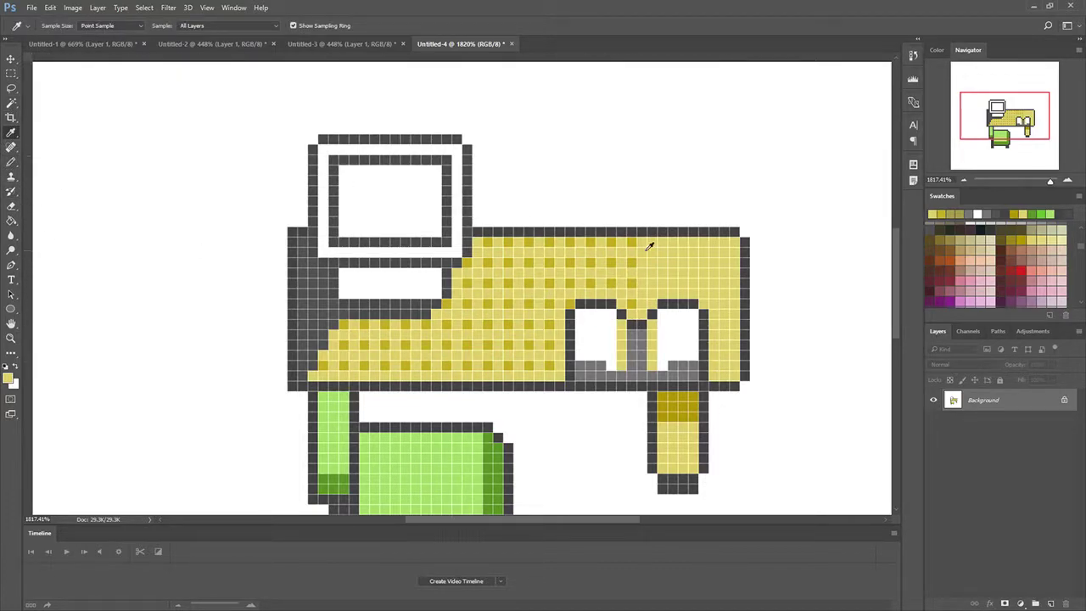
click(640, 258)
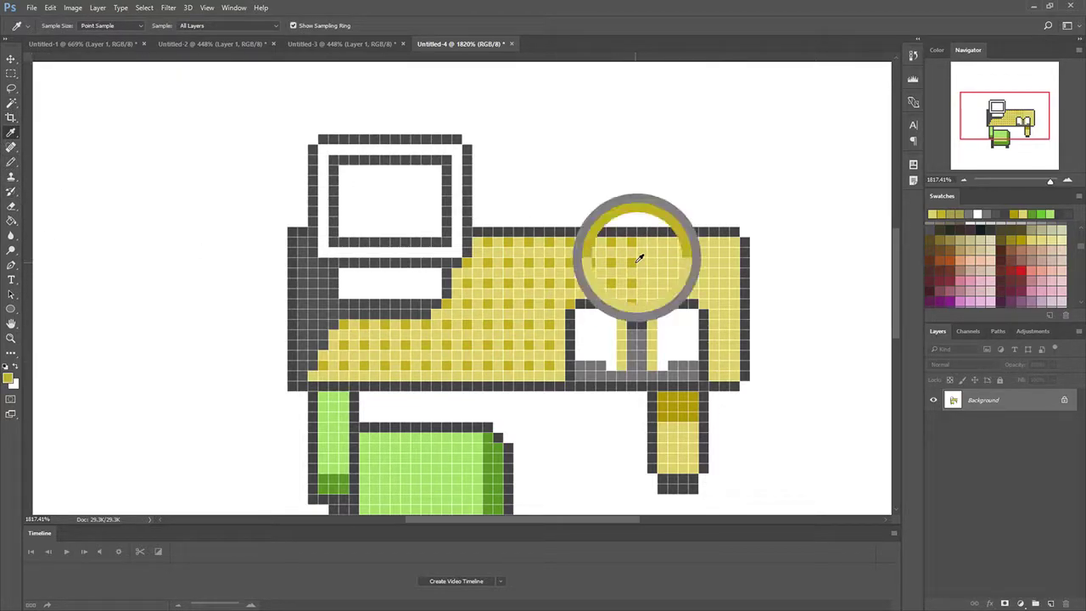
click(14, 163)
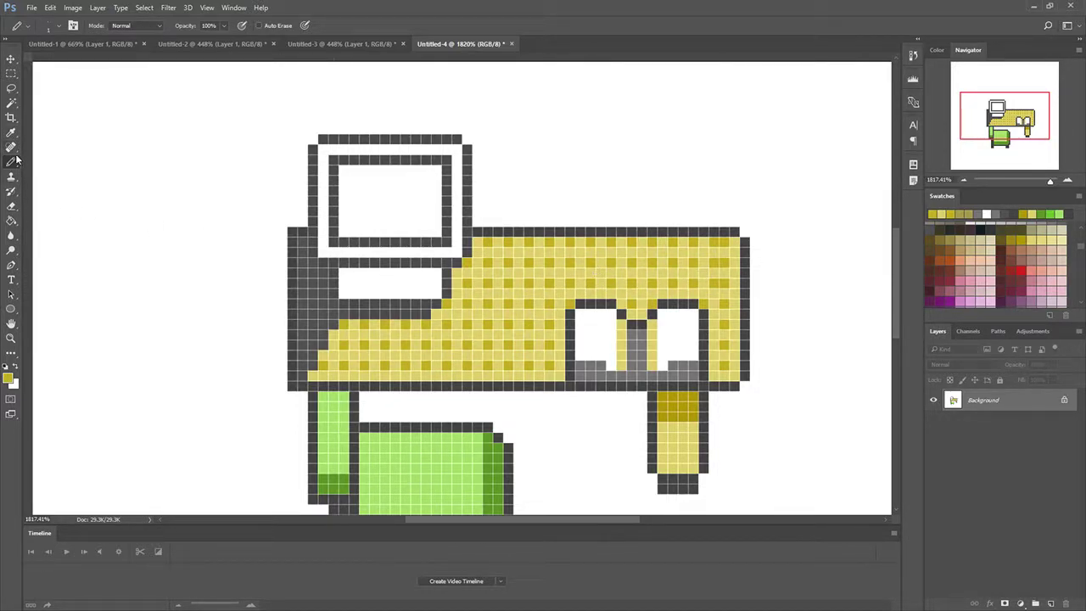
- Erase the drawer-corner outline pixel and the cells of the desk's right column
click(12, 206)
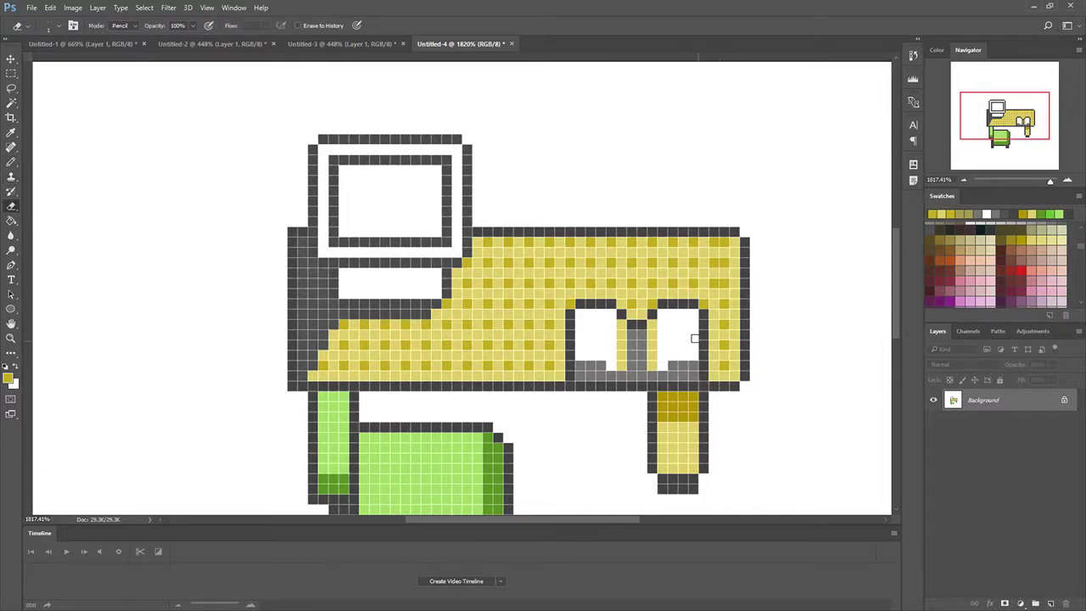
click(703, 302)
click(724, 282)
click(724, 261)
click(723, 241)
drag(720, 326, 723, 366)
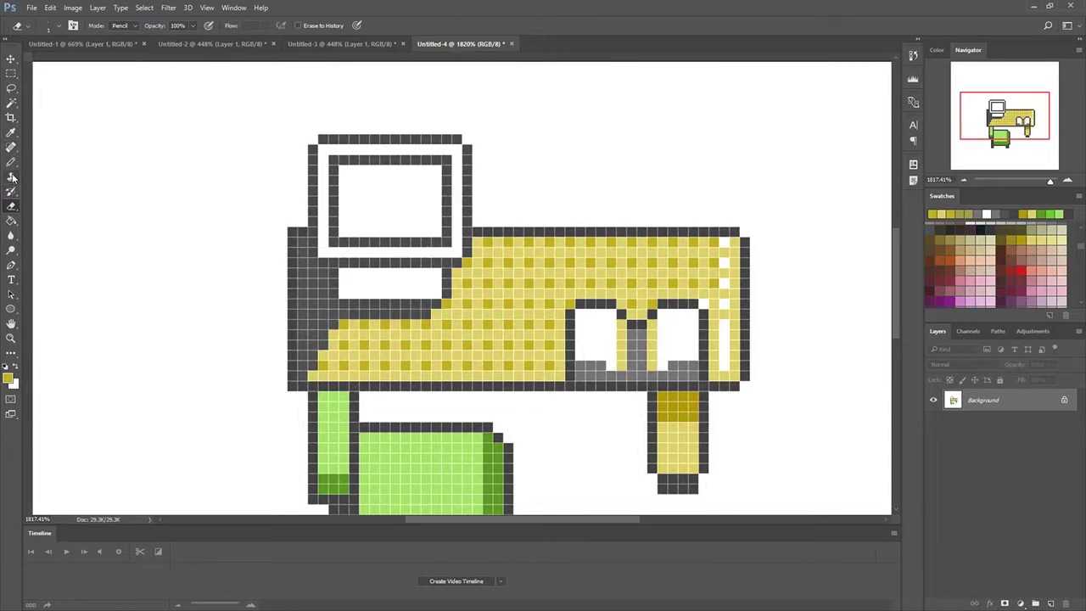
- Repaint the desk's right edge with light yellow sampled from the desk
click(11, 133)
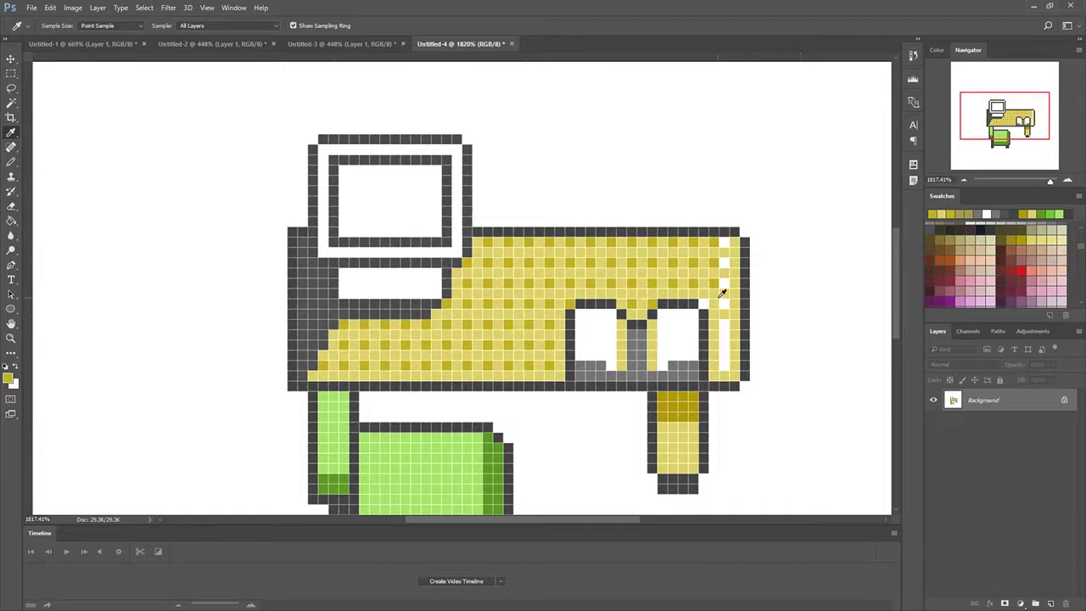
click(718, 293)
click(11, 162)
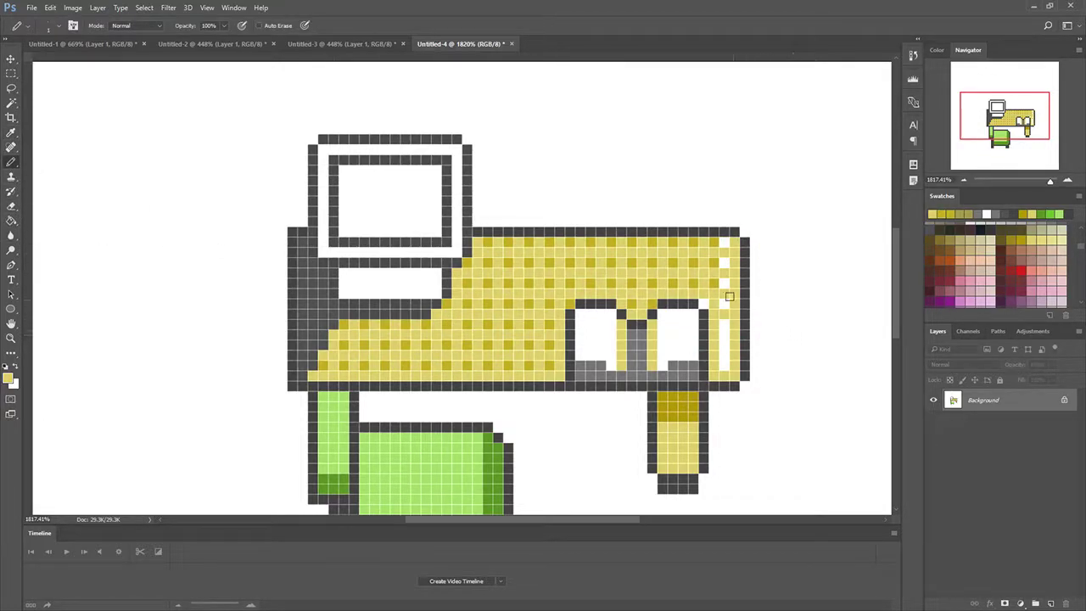
drag(721, 282, 722, 241)
drag(725, 339, 722, 300)
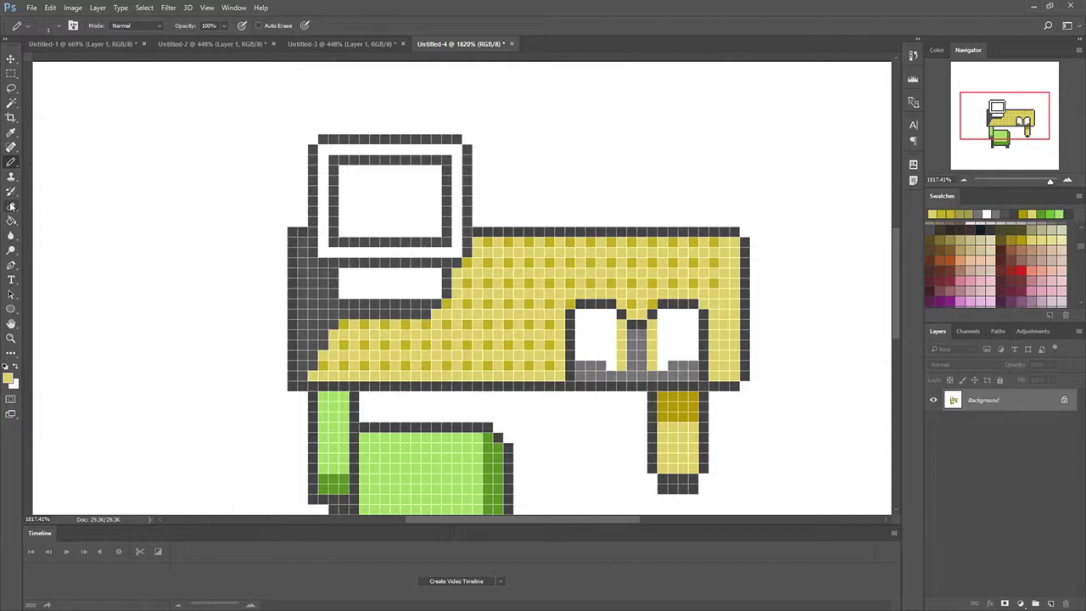
click(11, 133)
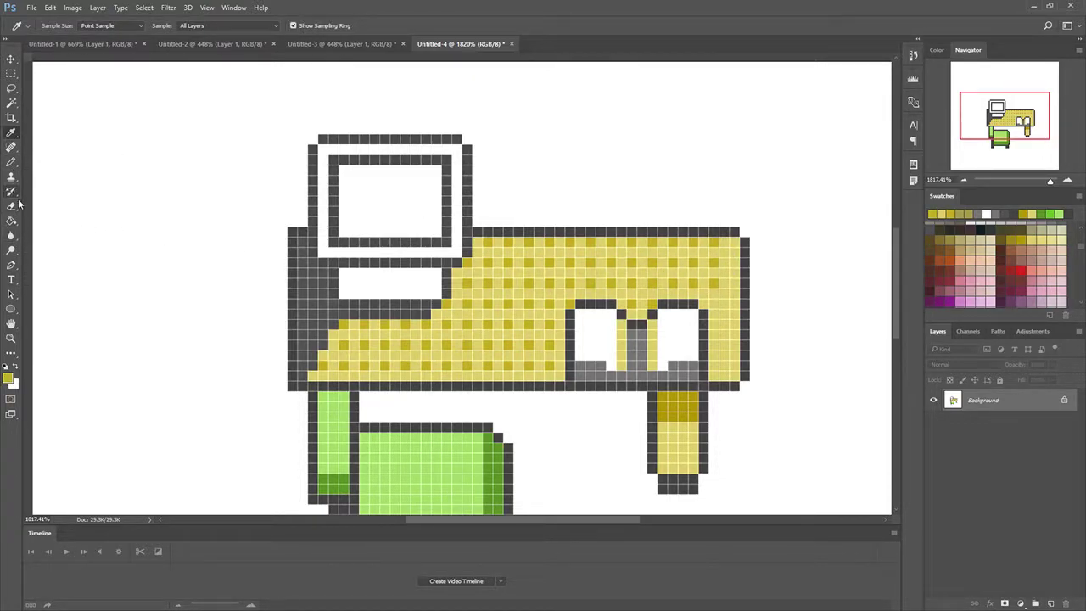
click(11, 161)
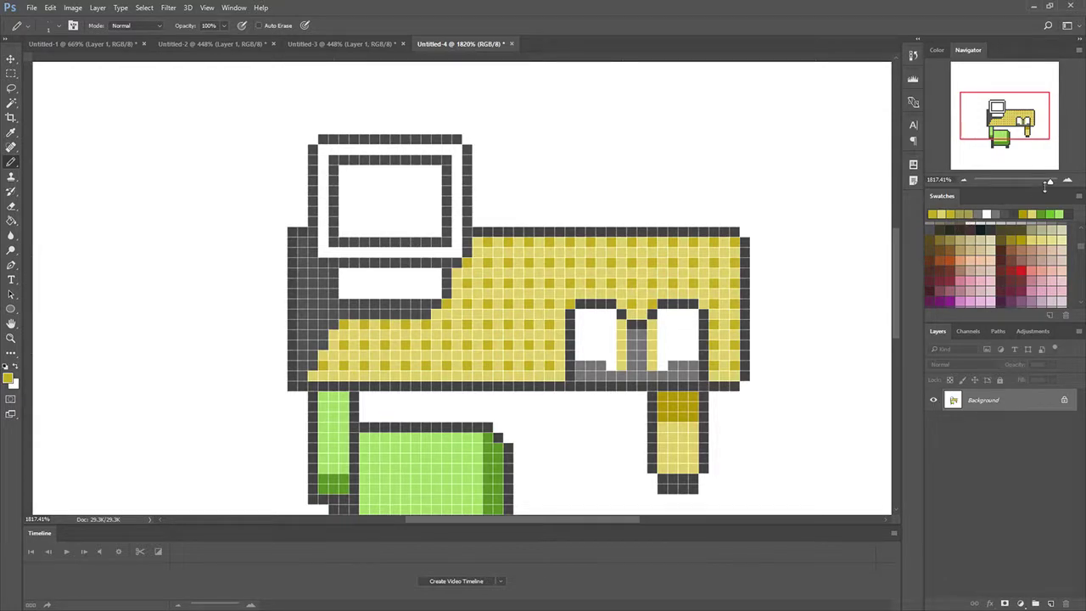
drag(1049, 187, 1029, 185)
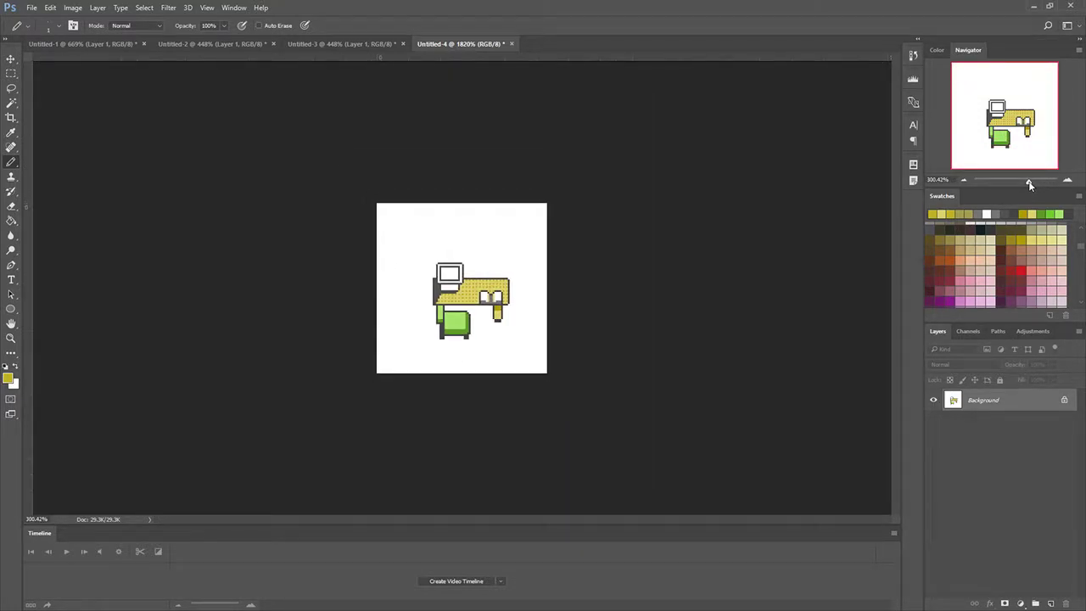
drag(1029, 185, 1047, 188)
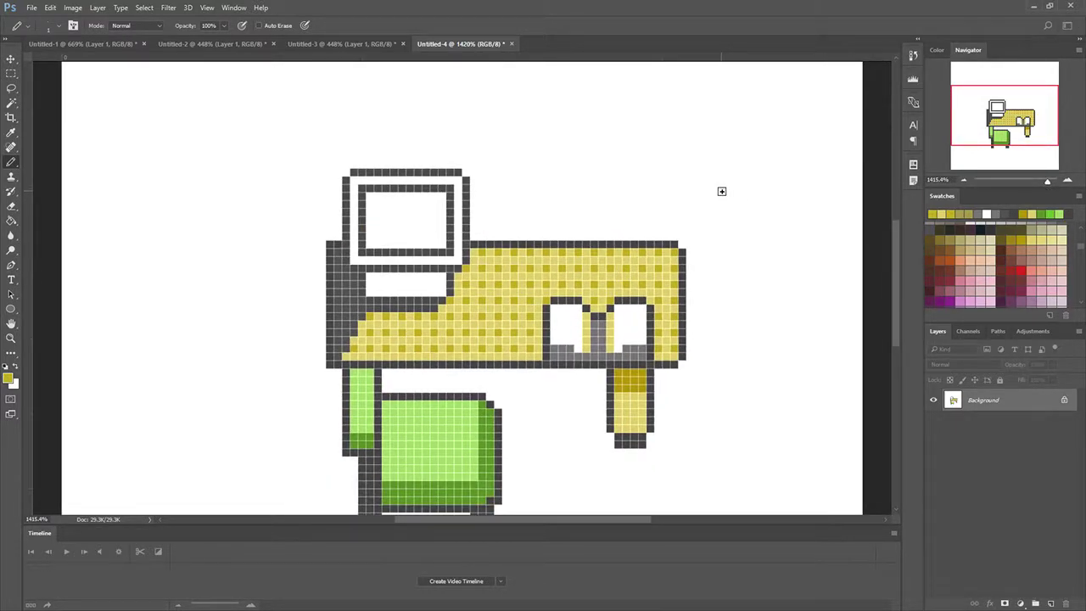
key(alt)
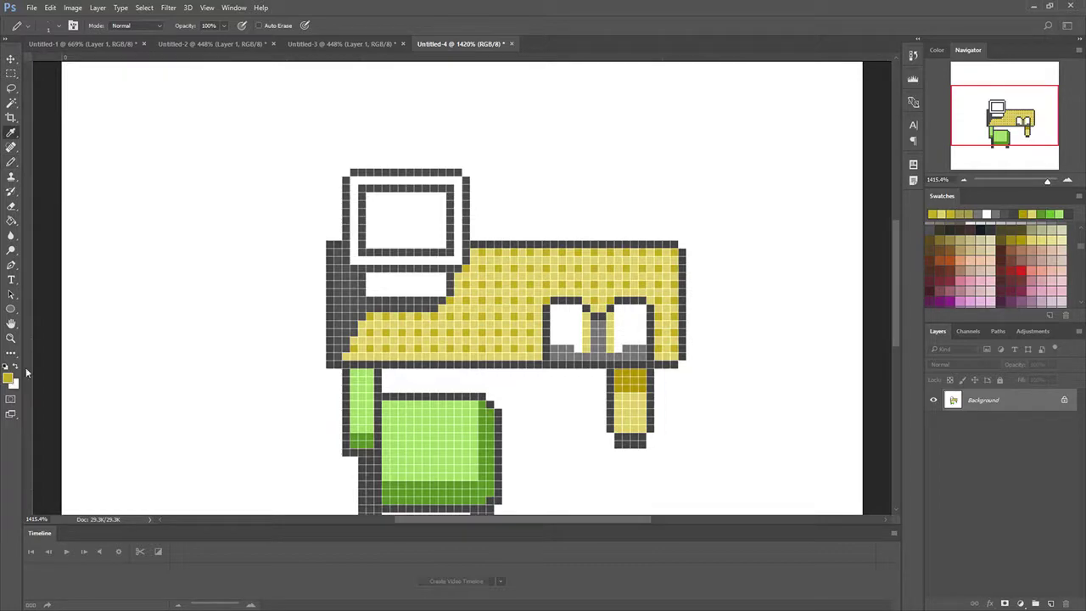
key(i)
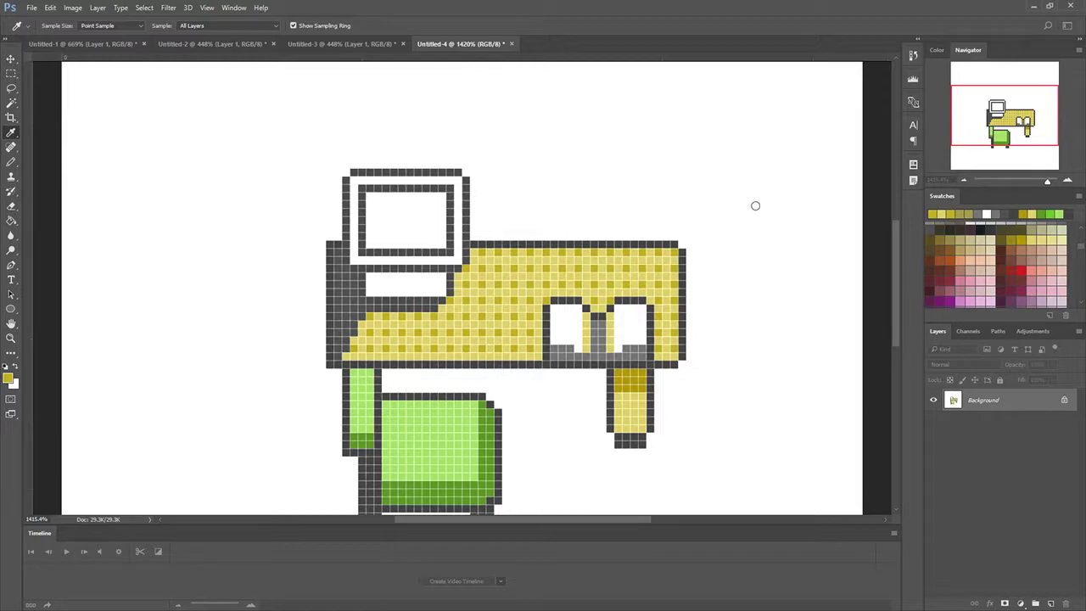
- Paint the monitor frame's inner top-left edge beige with the Pencil
click(952, 214)
key(b)
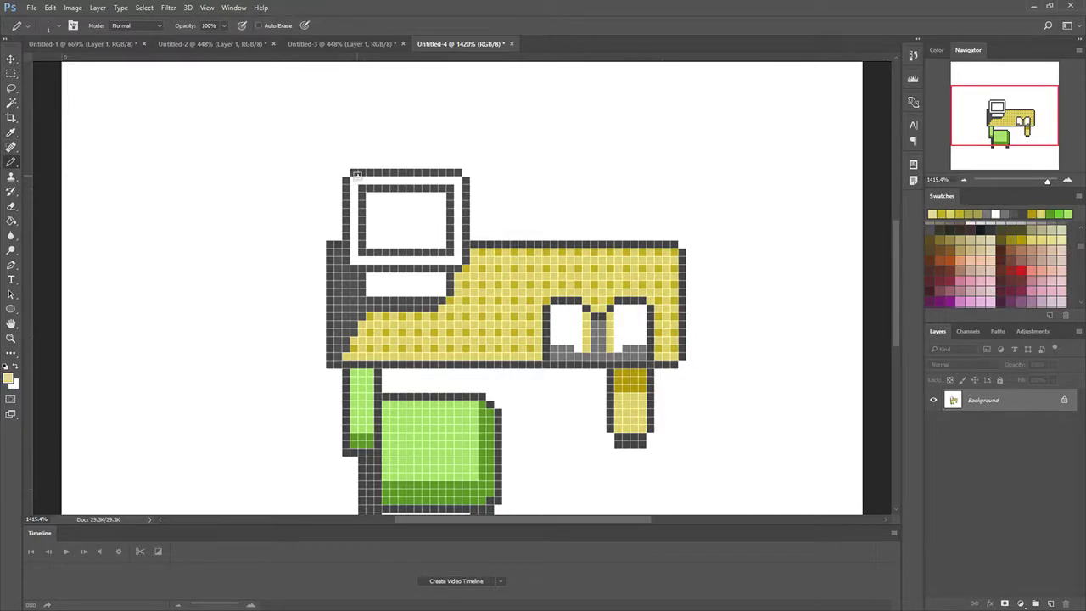
click(355, 180)
click(11, 133)
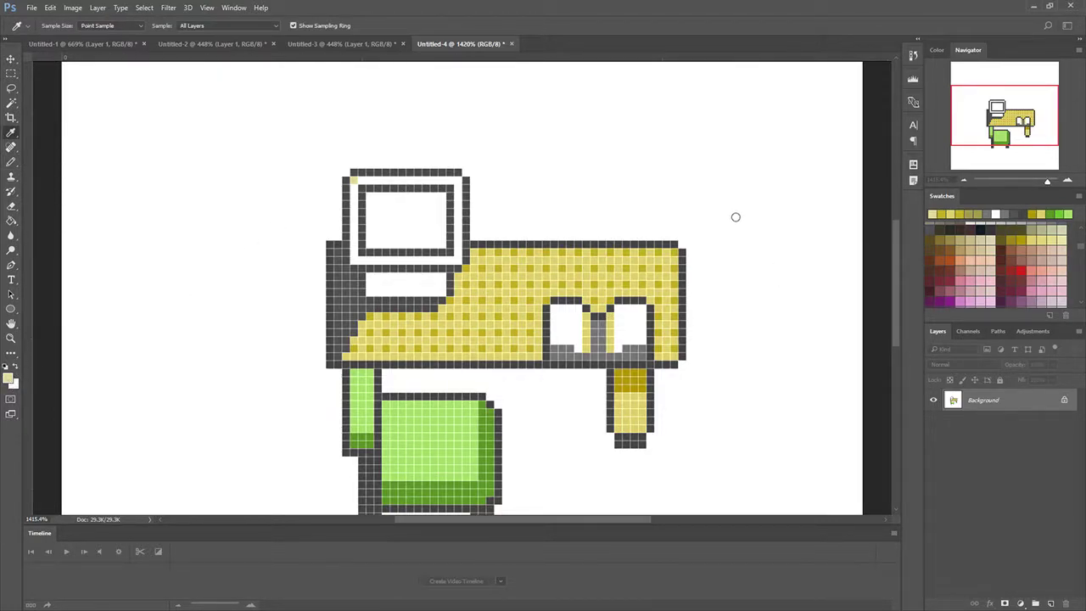
key(b)
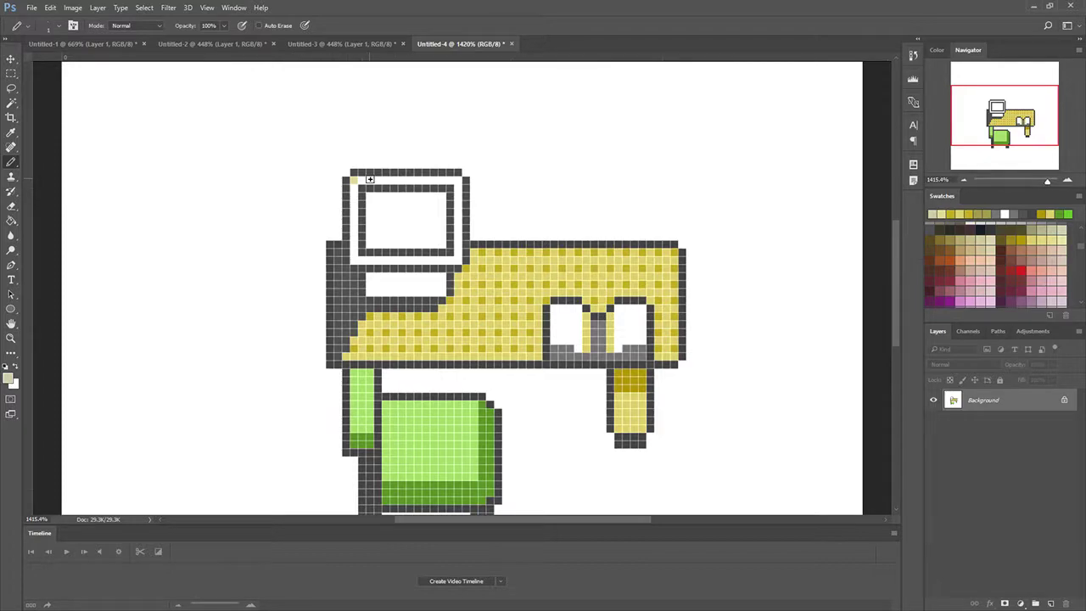
mouse_move(354, 179)
mouse_down()
mouse_move(454, 185)
mouse_move(455, 259)
mouse_move(355, 259)
mouse_move(354, 183)
mouse_up()
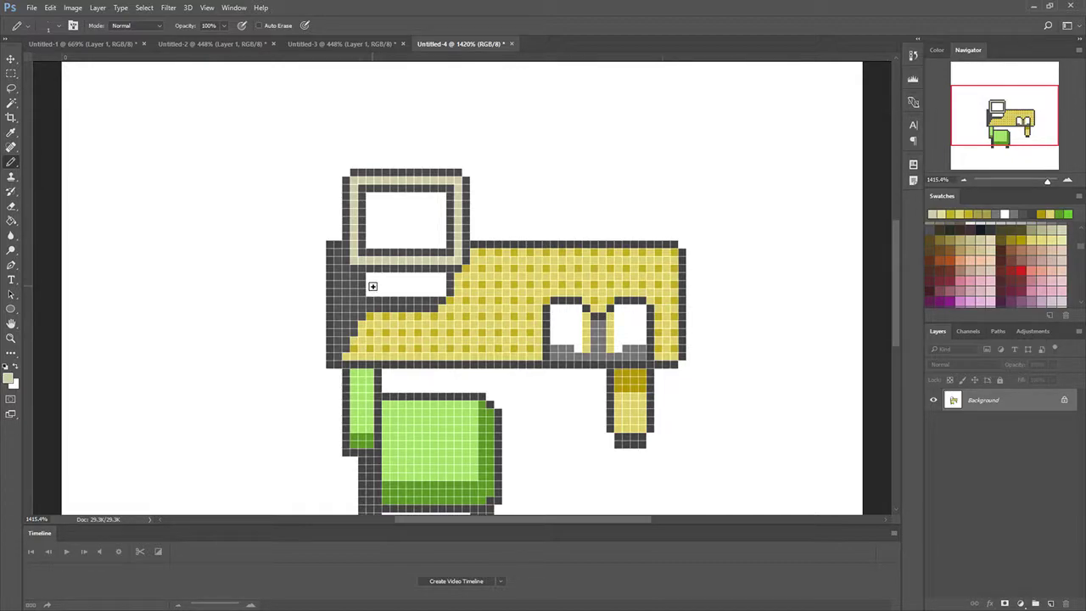
- Paint beige over the white stripe below the monitor and shade its top row darker tan
mouse_move(369, 283)
mouse_down()
mouse_move(440, 282)
mouse_move(368, 289)
mouse_up()
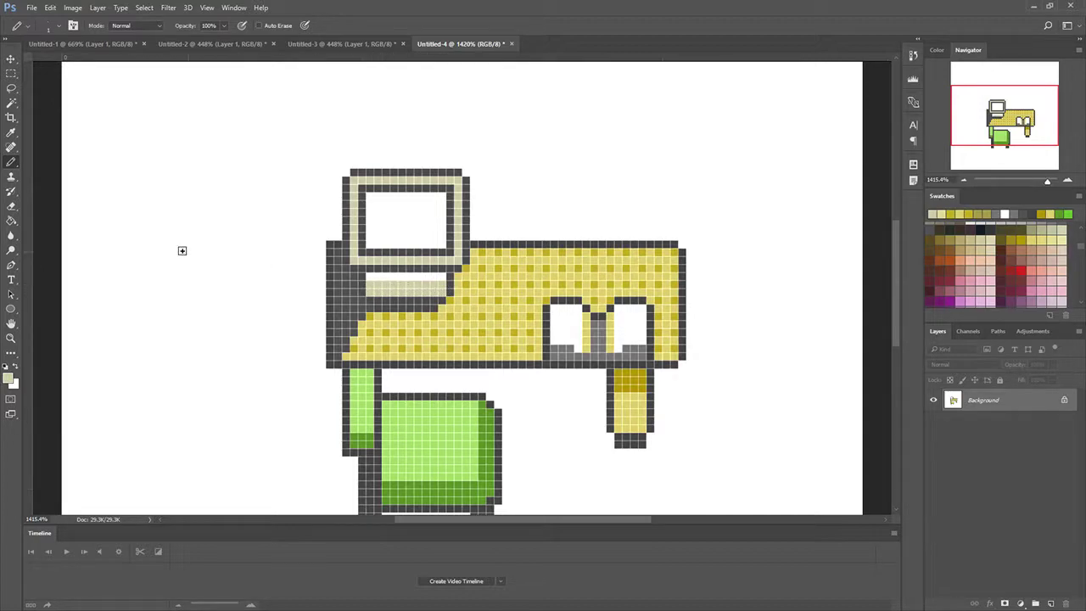
click(11, 133)
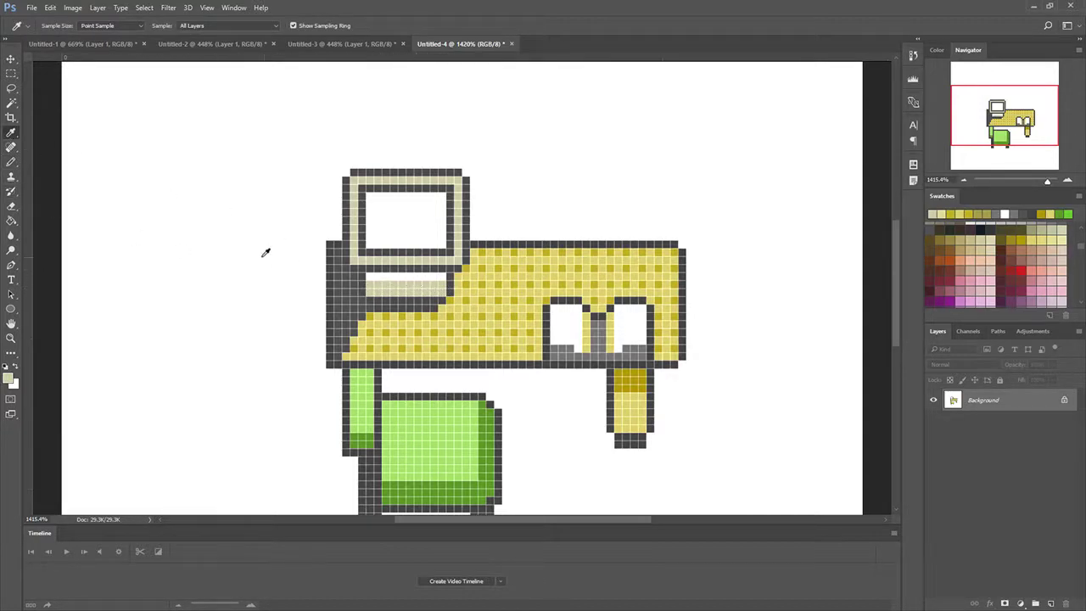
click(11, 378)
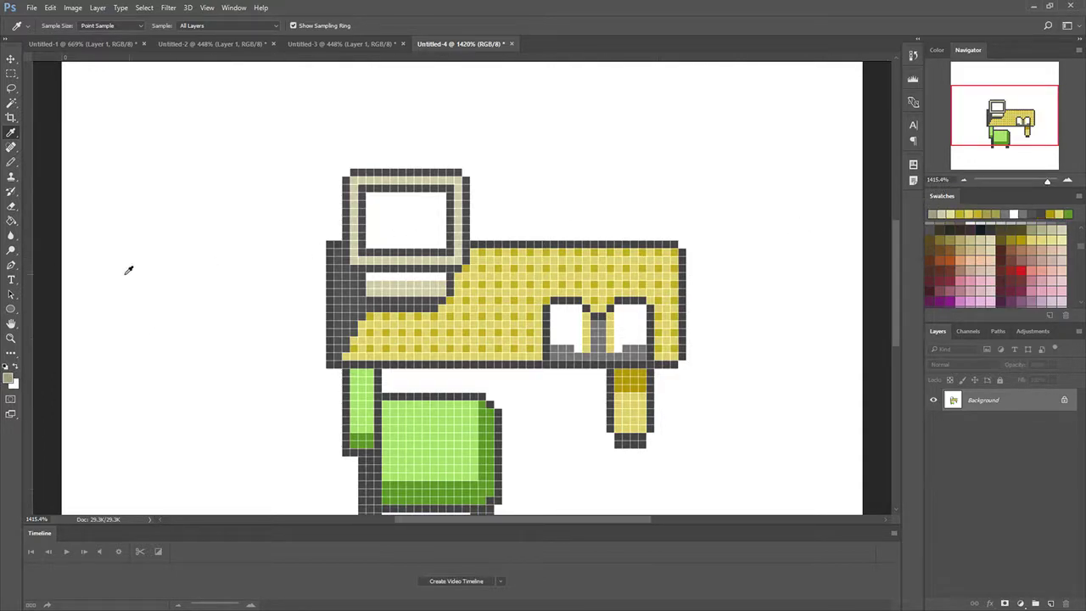
click(11, 161)
drag(369, 279, 438, 277)
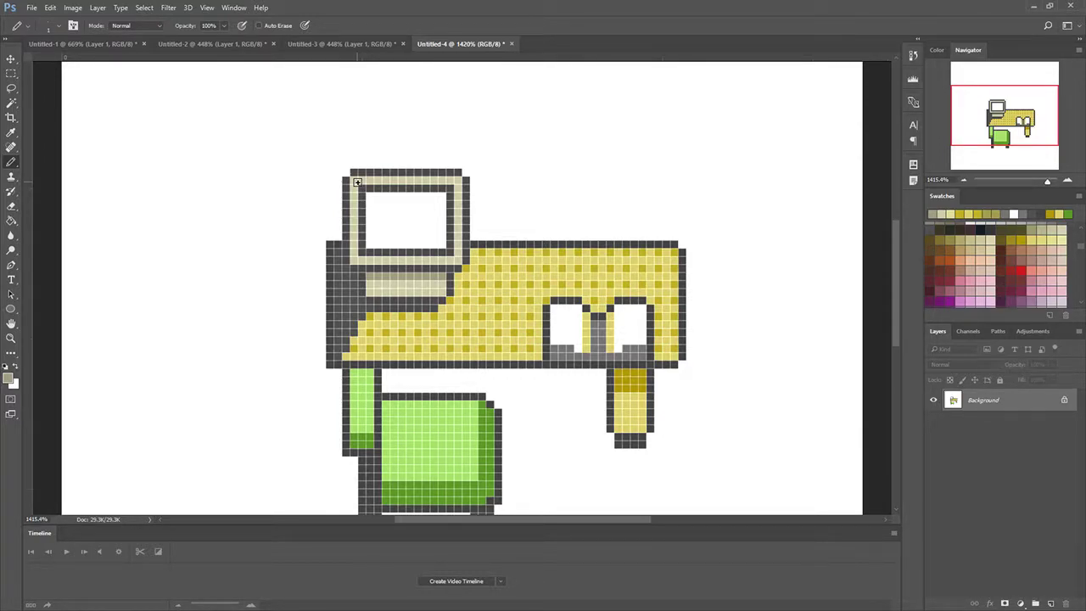
- Draw dark outline columns up both sides of the monitor and close them with a top row
click(11, 133)
click(348, 185)
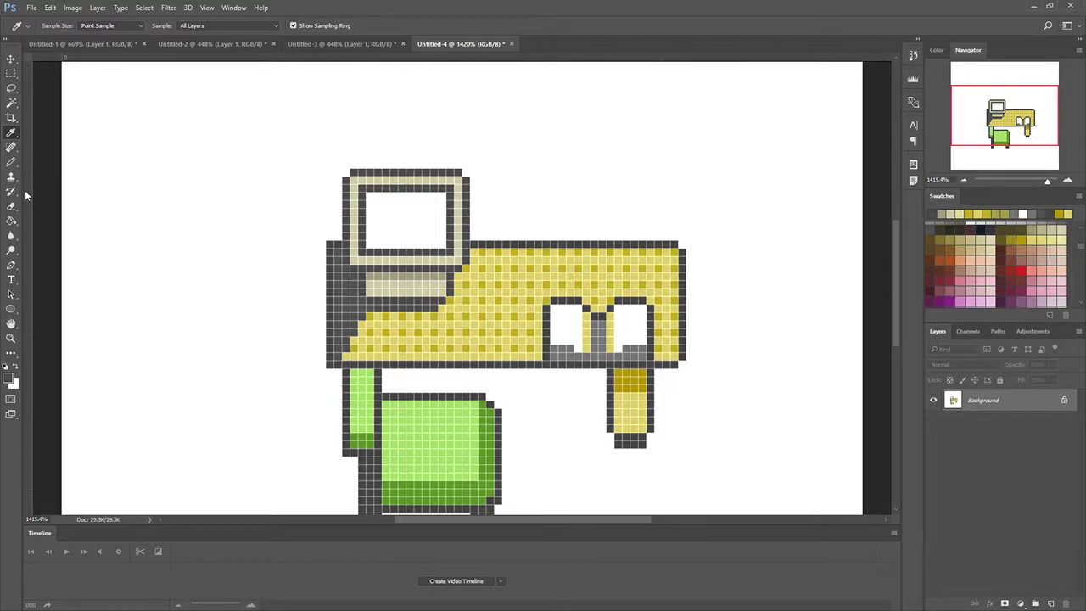
click(11, 162)
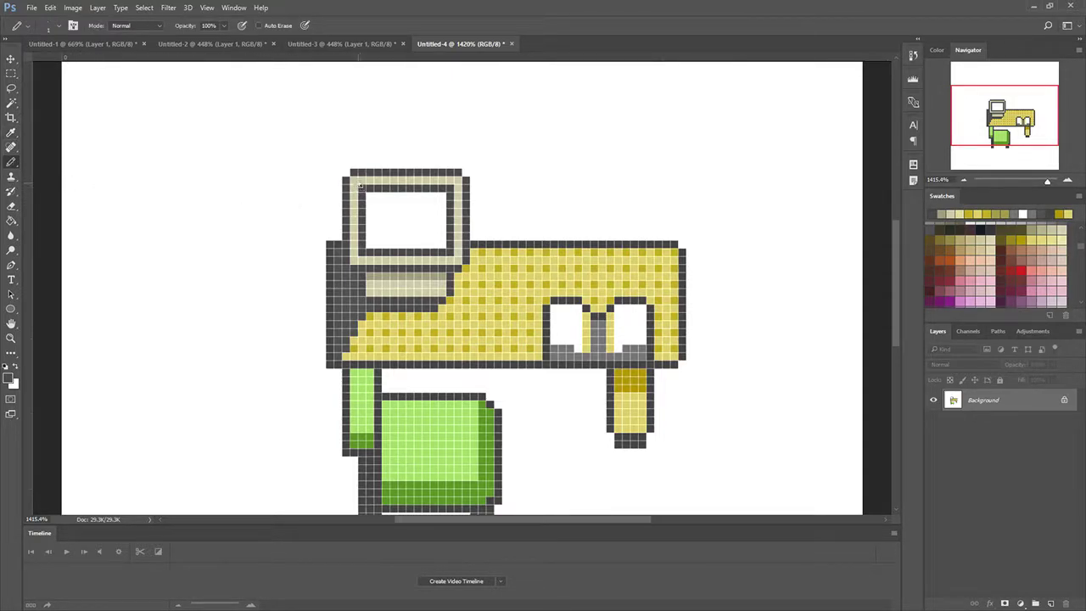
click(466, 172)
drag(466, 165, 466, 155)
drag(345, 167, 345, 148)
click(466, 147)
click(466, 140)
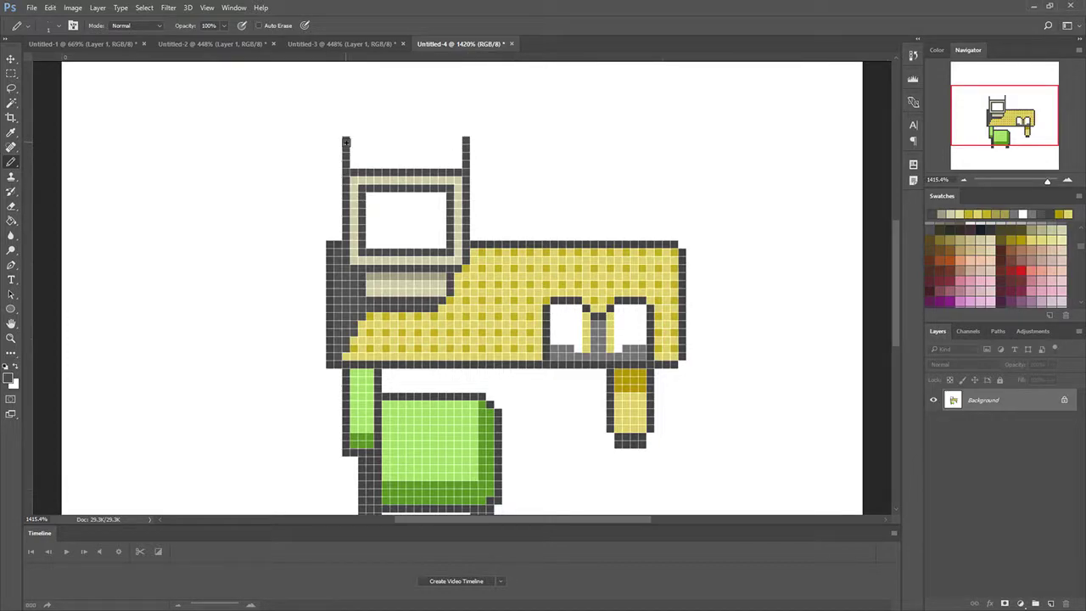
click(354, 133)
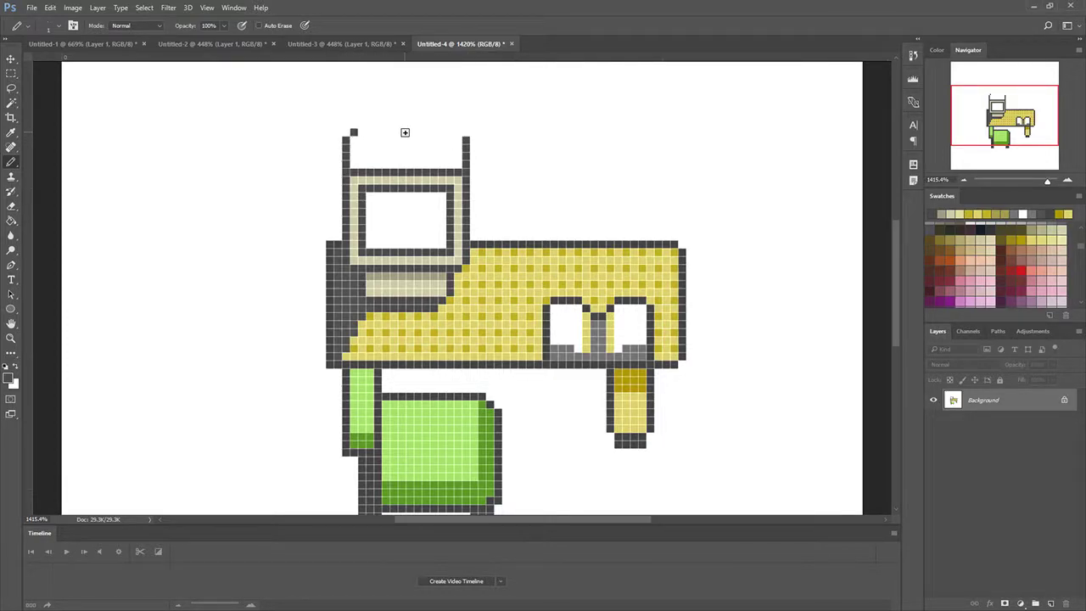
click(456, 132)
drag(452, 132, 354, 133)
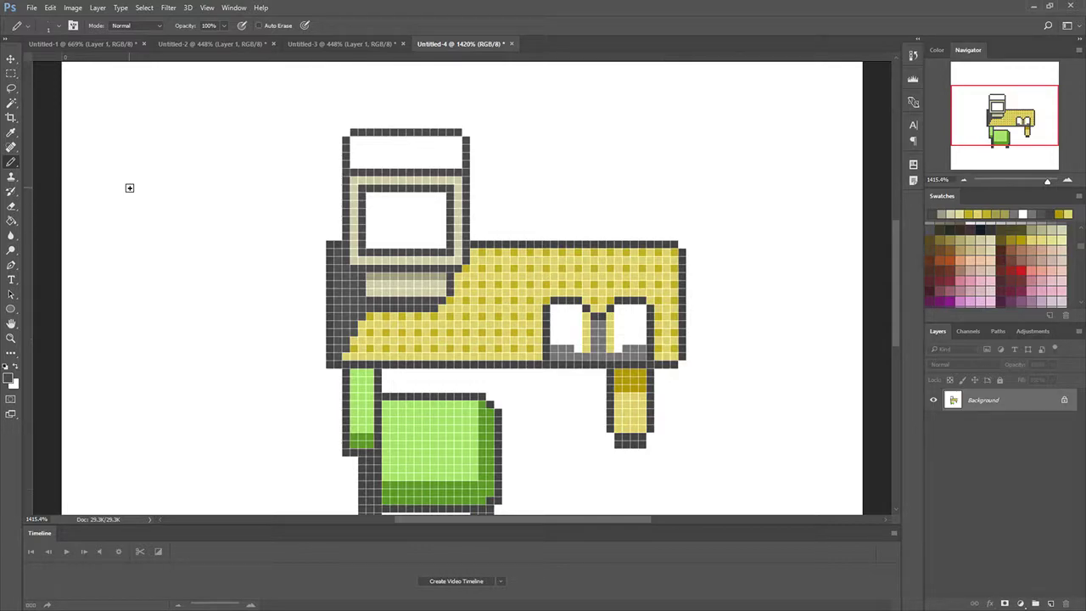
- Paint the new box's lowest row in darker tan
click(11, 132)
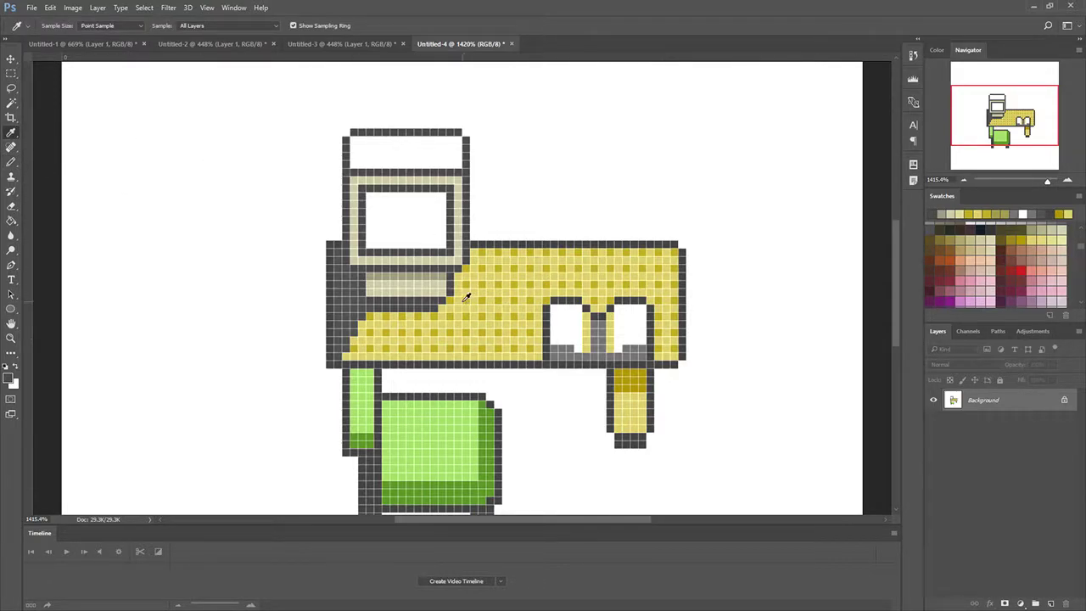
click(443, 270)
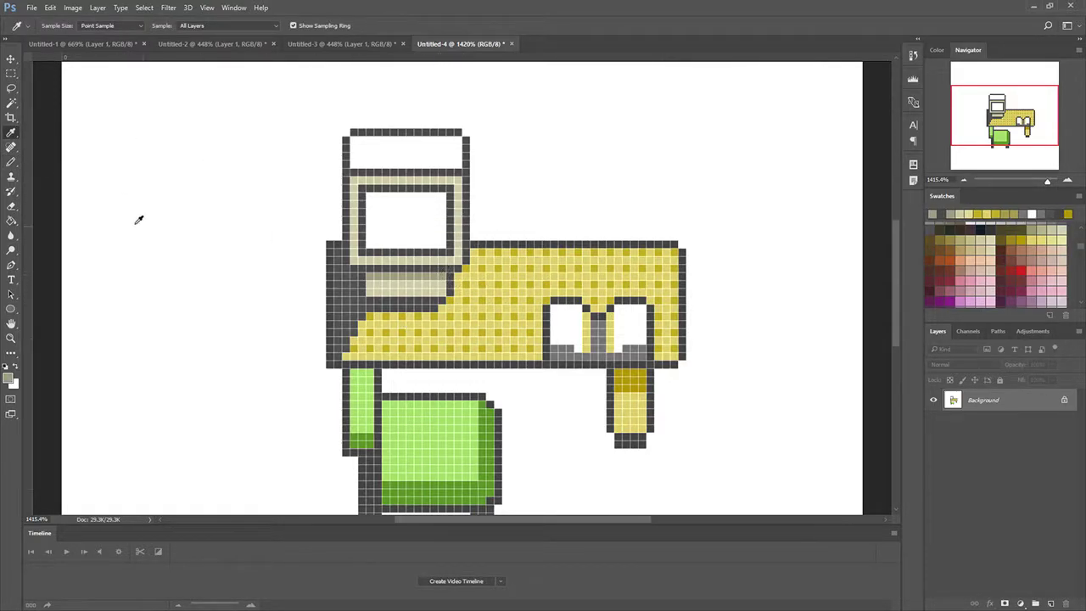
click(11, 161)
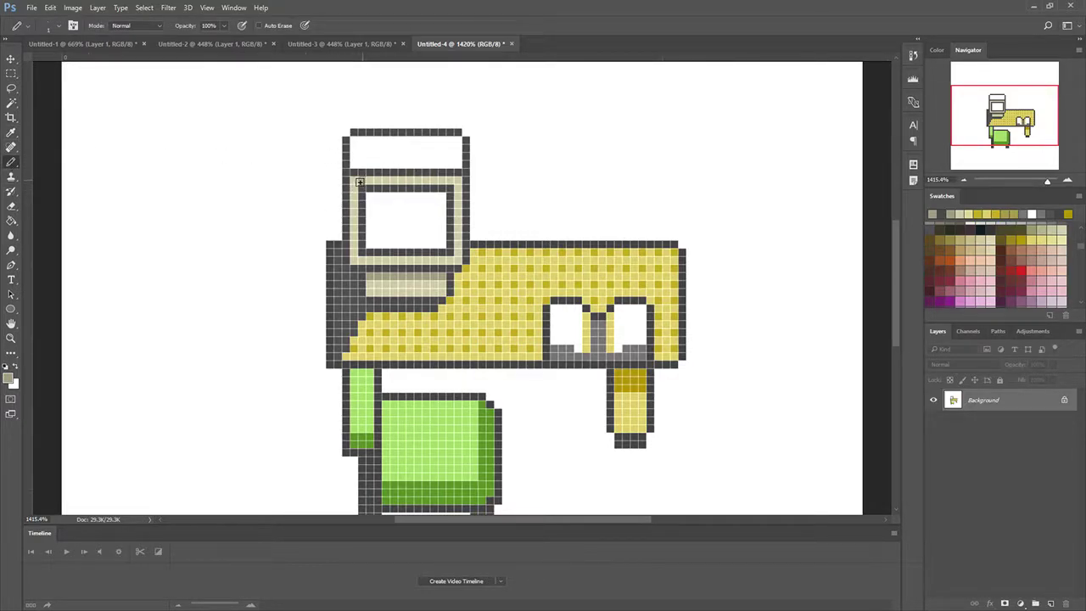
mouse_move(358, 181)
mouse_down()
mouse_move(459, 186)
mouse_move(459, 257)
mouse_move(357, 259)
mouse_move(355, 174)
mouse_move(459, 175)
mouse_up()
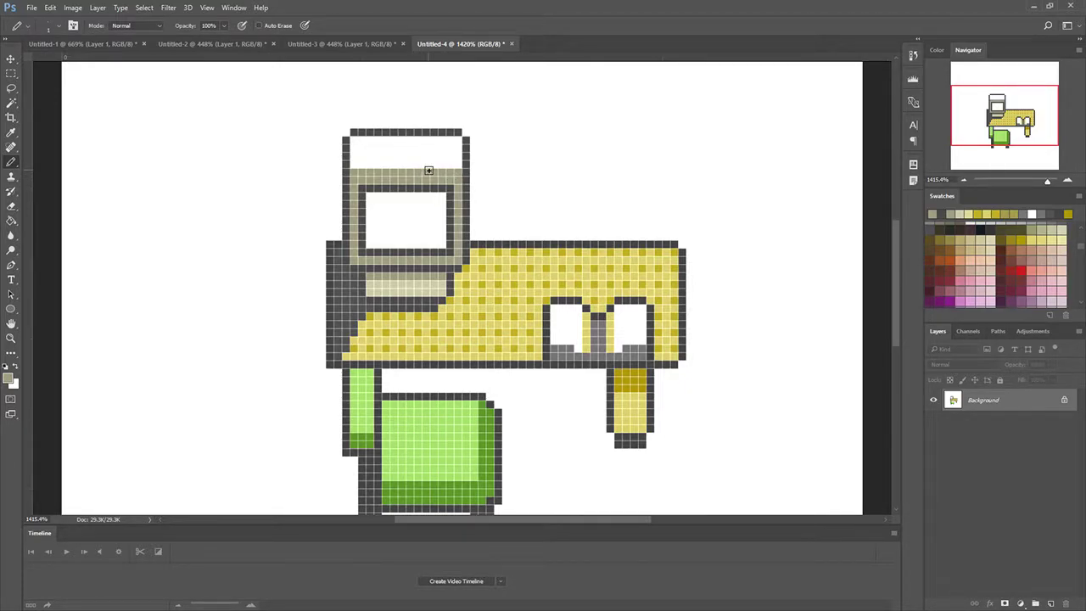
- Fill the box's interior with light beige, then sample a darker khaki shade
click(11, 133)
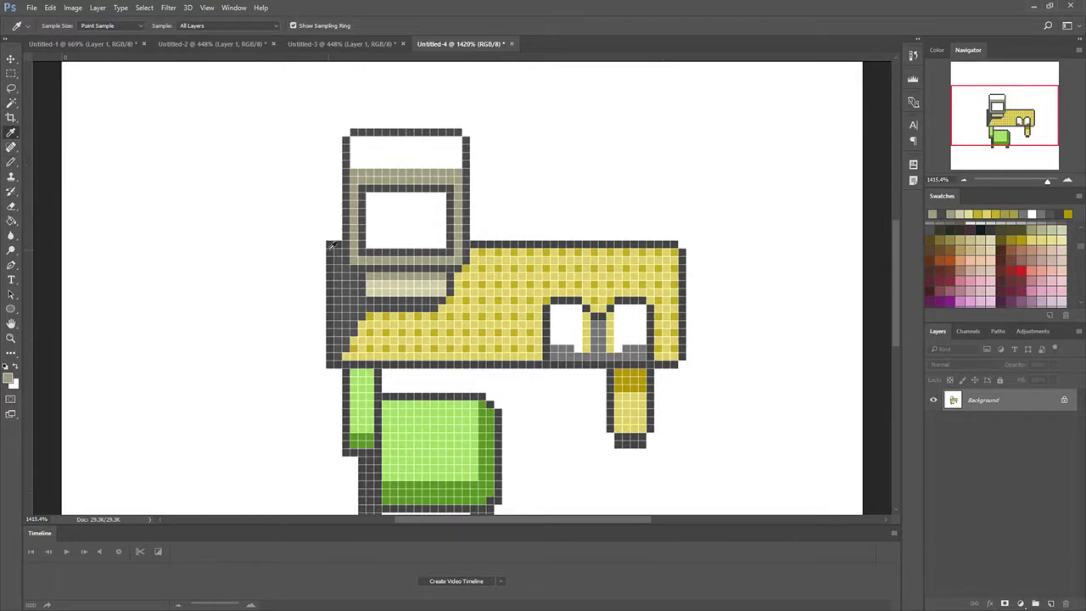
click(393, 287)
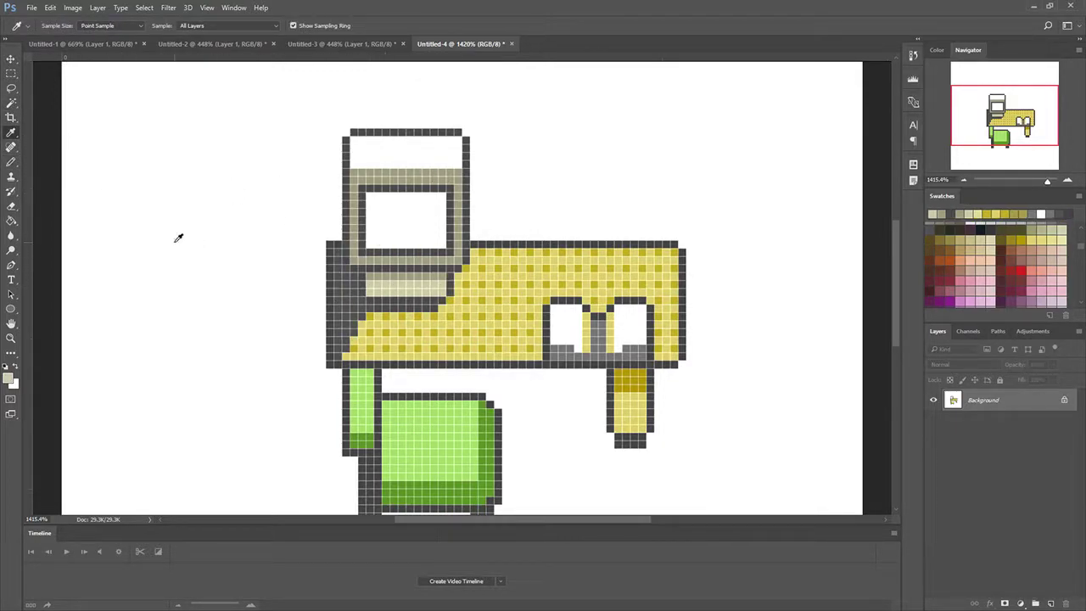
click(16, 166)
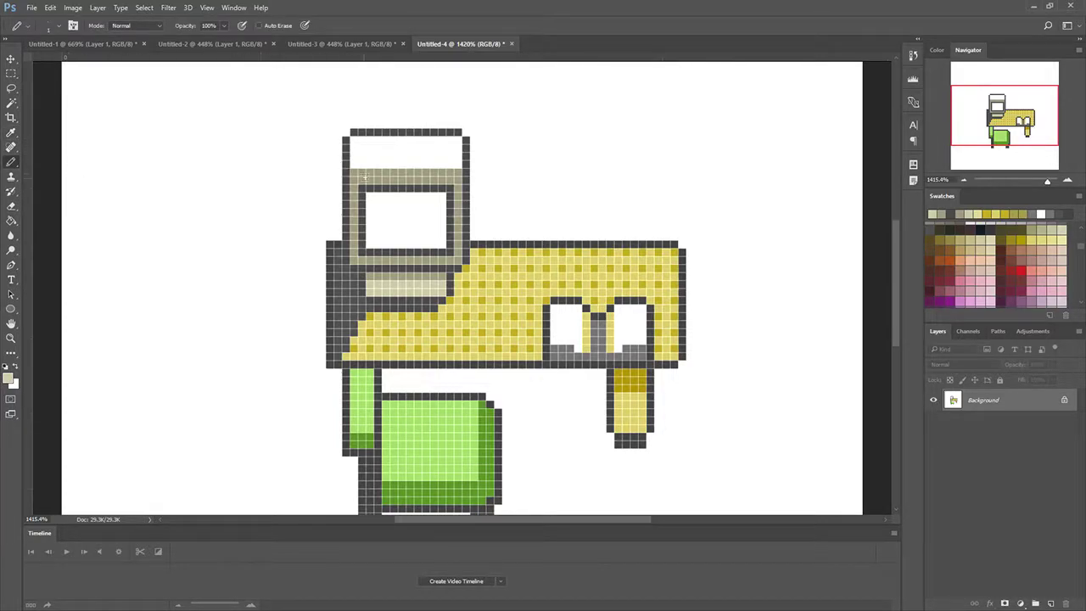
mouse_move(357, 163)
mouse_down()
mouse_move(355, 143)
mouse_move(436, 145)
mouse_move(457, 152)
mouse_move(456, 163)
mouse_move(363, 162)
mouse_move(363, 146)
mouse_move(370, 156)
mouse_move(455, 159)
mouse_move(370, 144)
mouse_up()
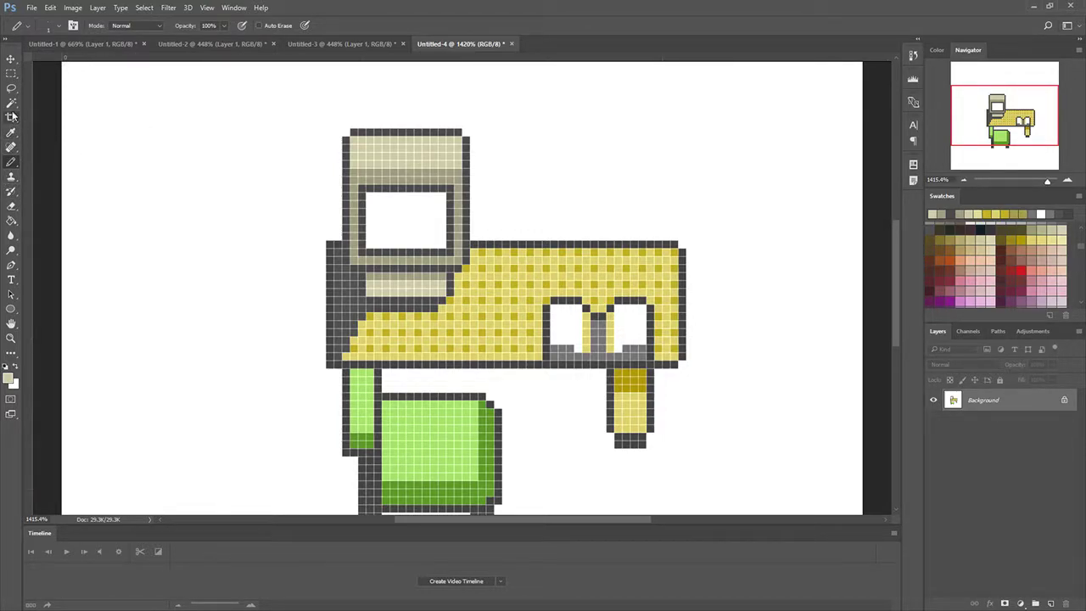
click(11, 133)
click(391, 257)
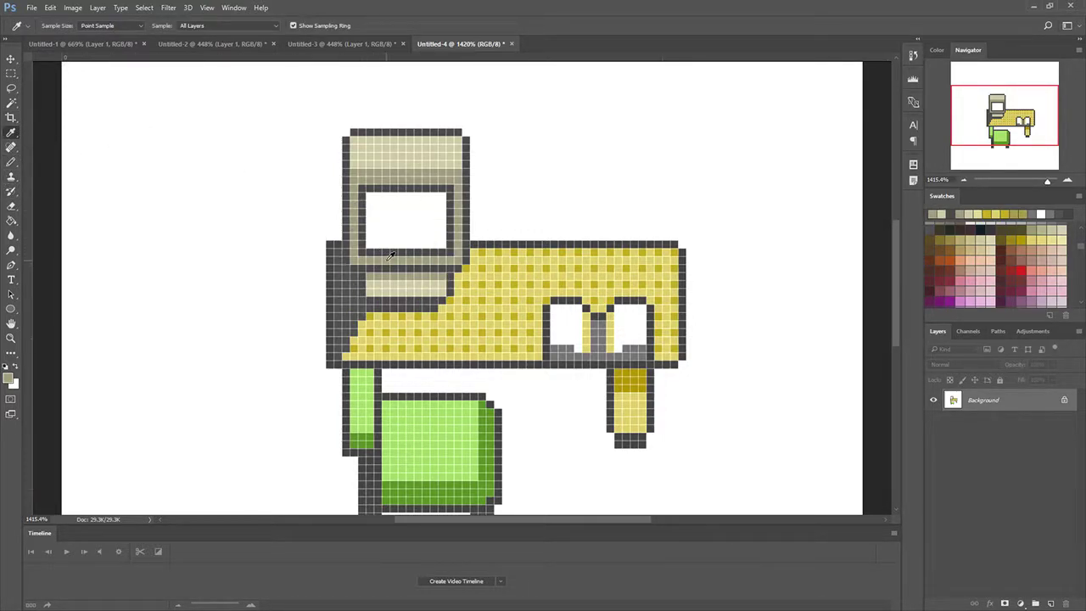
click(11, 162)
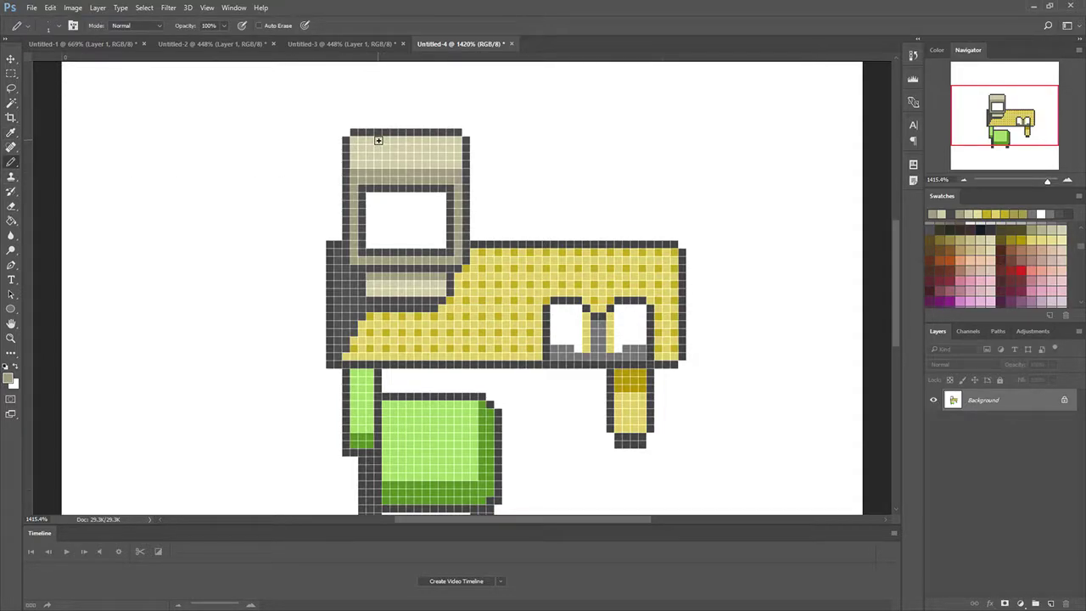
- Add khaki shading and detail pixels on the box above the monitor
click(378, 140)
click(434, 140)
click(395, 155)
click(403, 155)
- Draw a dark outlined handle above the box and clear the pixels inside it
click(11, 132)
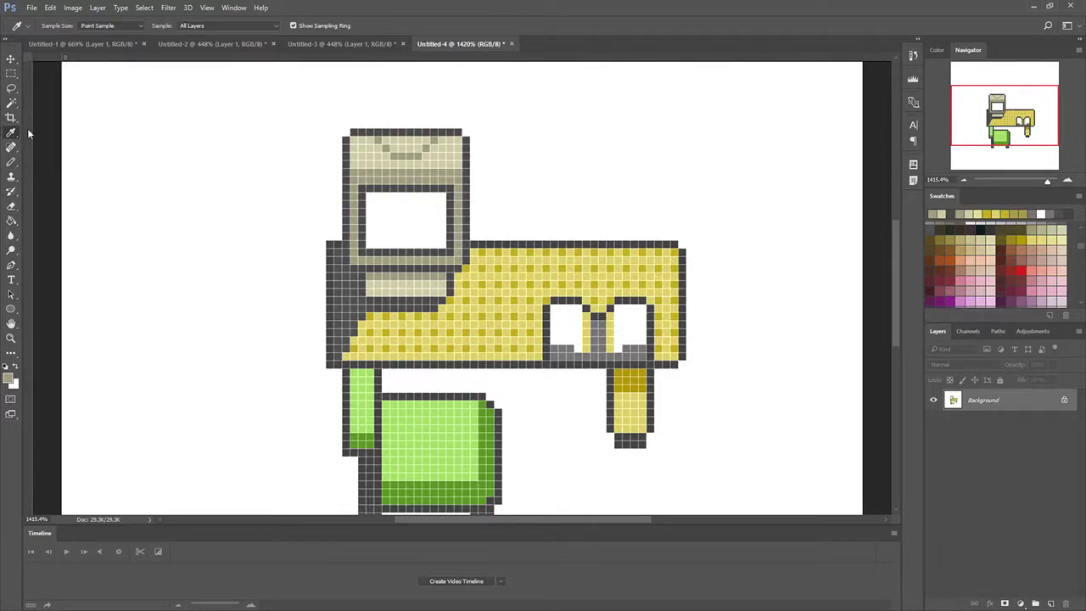
click(370, 132)
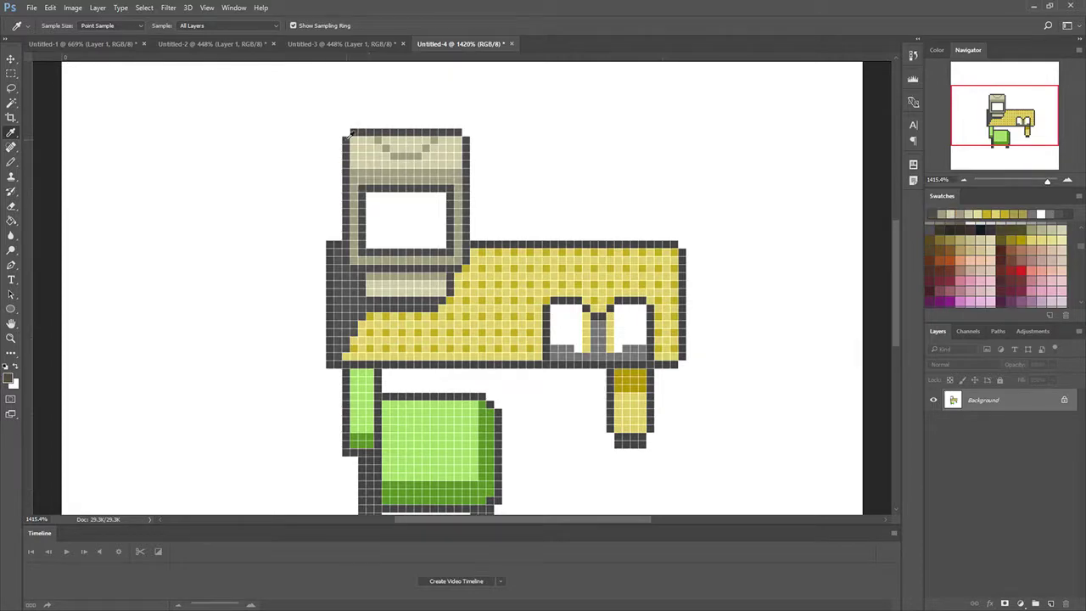
click(11, 162)
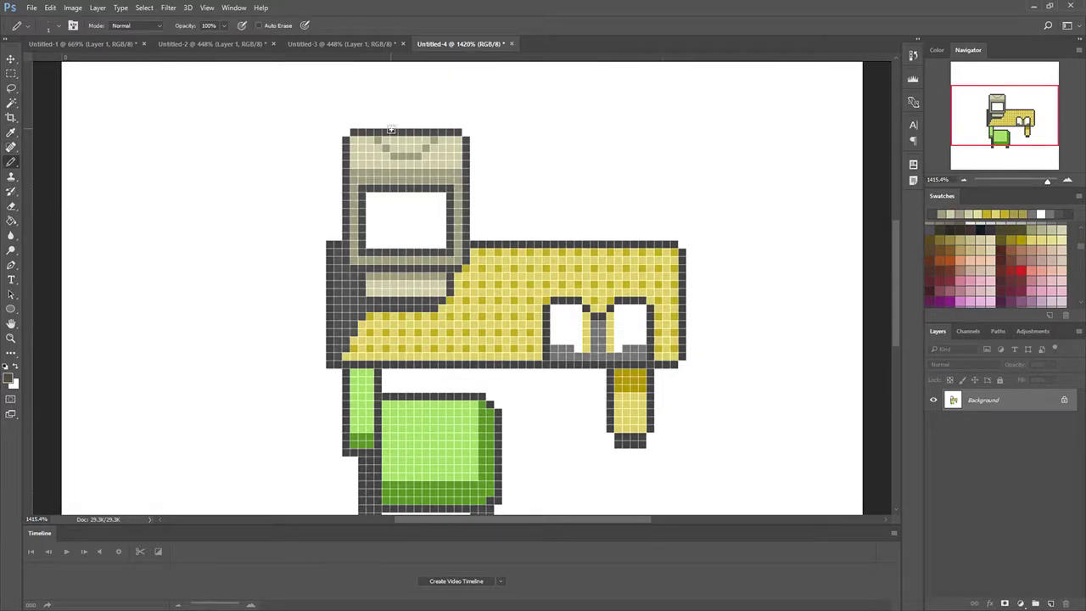
click(386, 124)
drag(386, 117, 413, 116)
drag(426, 127, 417, 116)
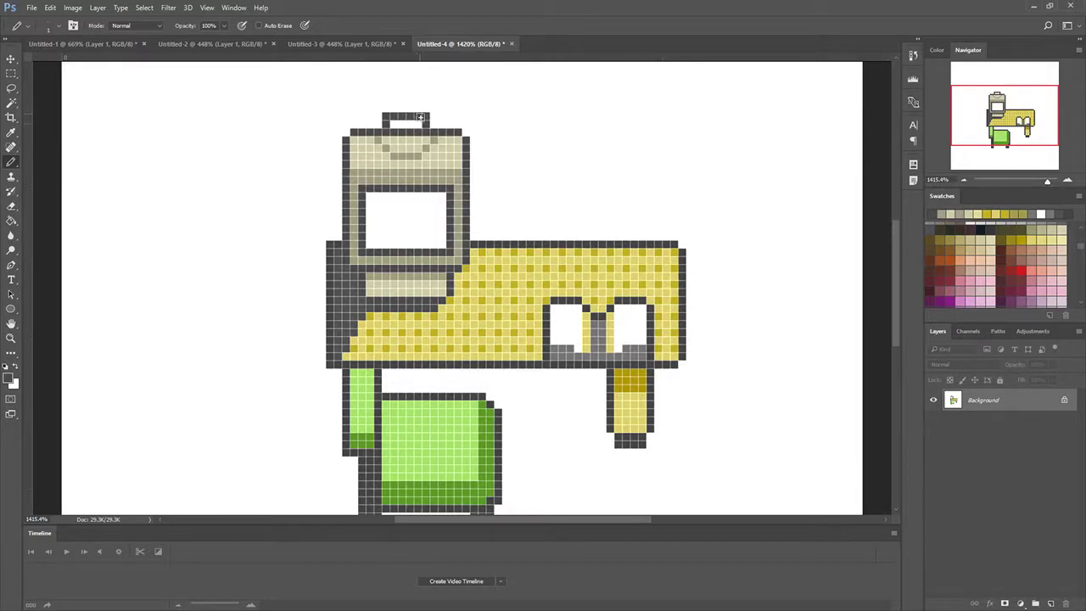
click(11, 205)
drag(399, 132, 422, 131)
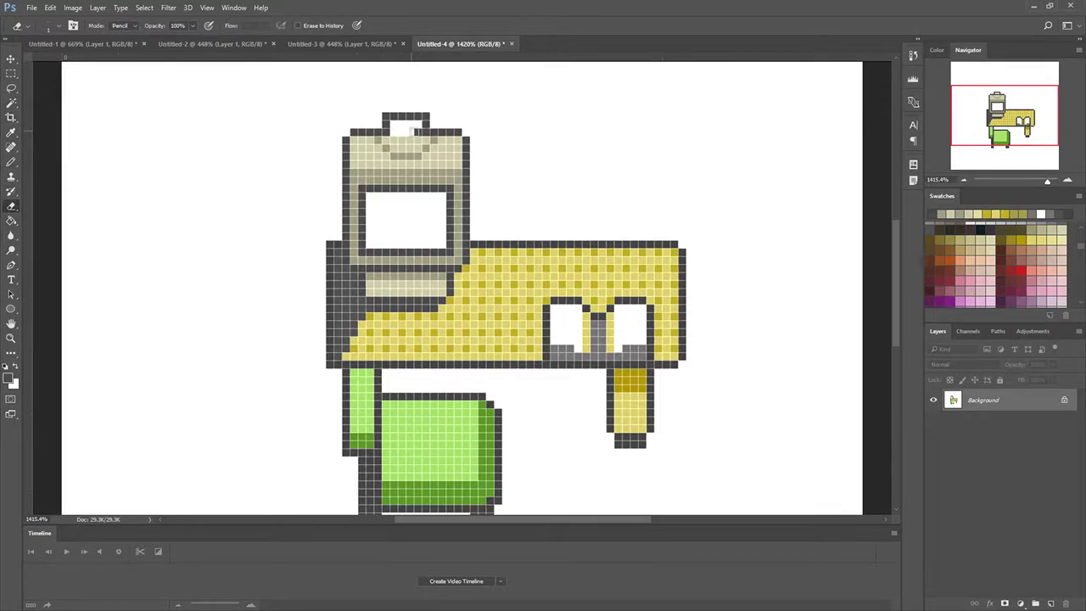
- Sample the box beige, erase the handle's dark top row, and pick up the antenna's dark grey
click(11, 132)
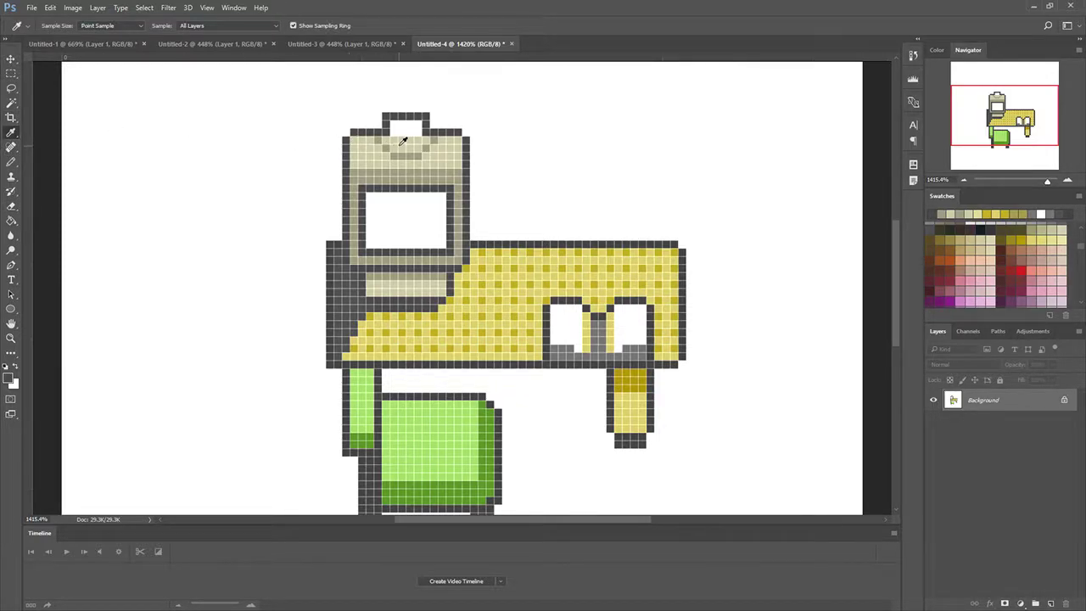
click(398, 143)
click(12, 162)
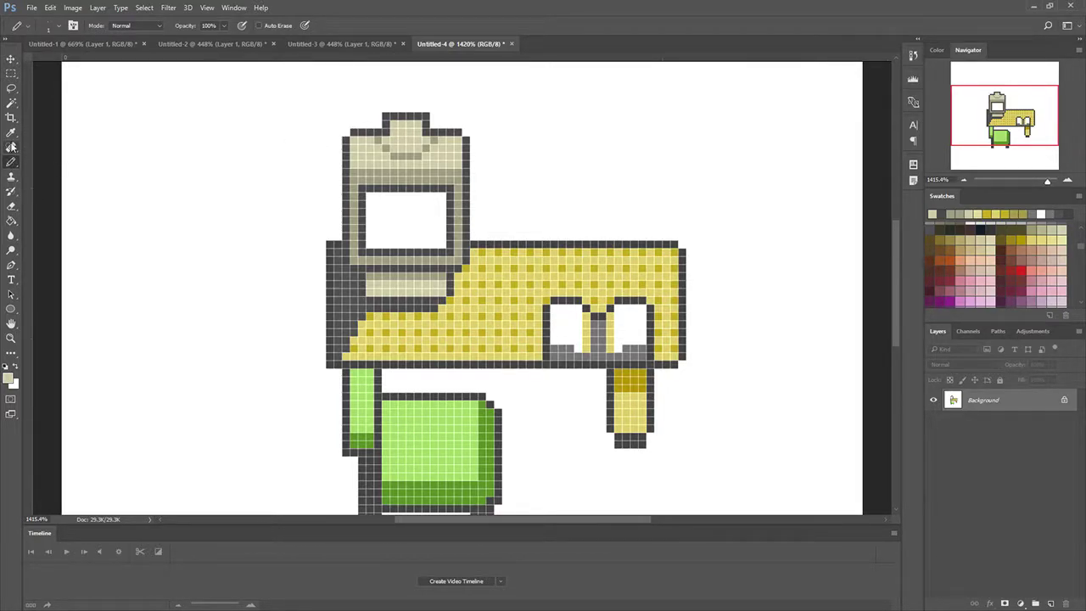
click(12, 206)
drag(384, 117, 411, 117)
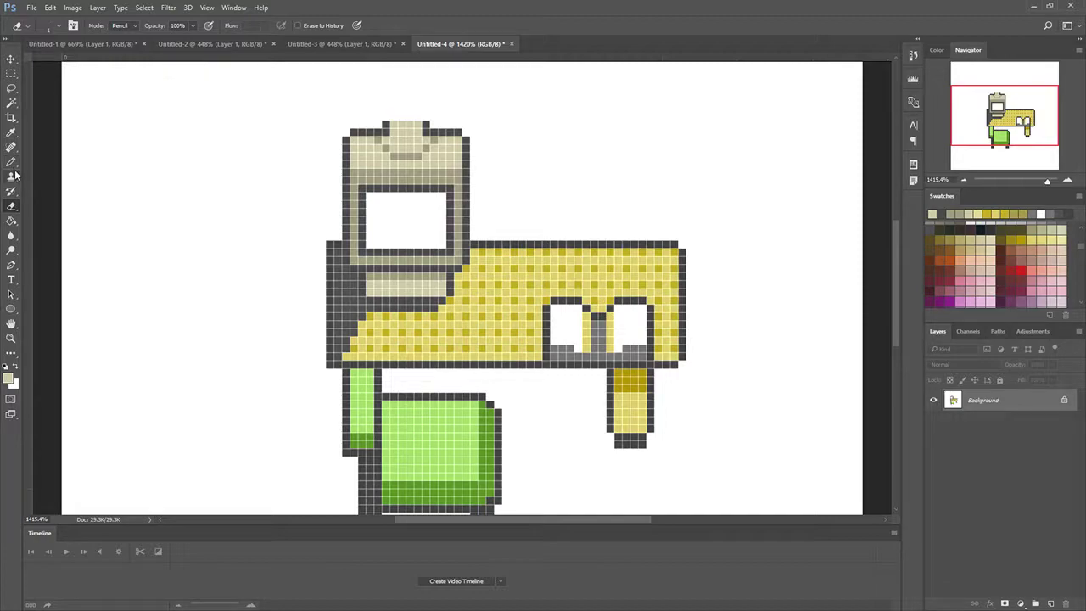
click(11, 132)
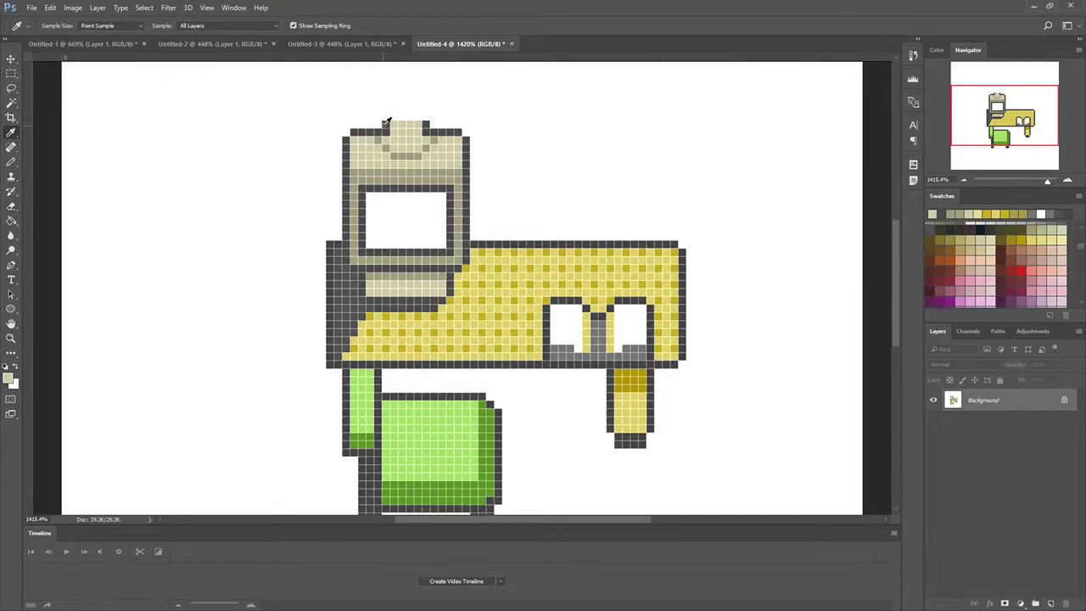
click(383, 123)
- Darken the antenna's top row and paint two grey rows across the top of the screen
click(11, 162)
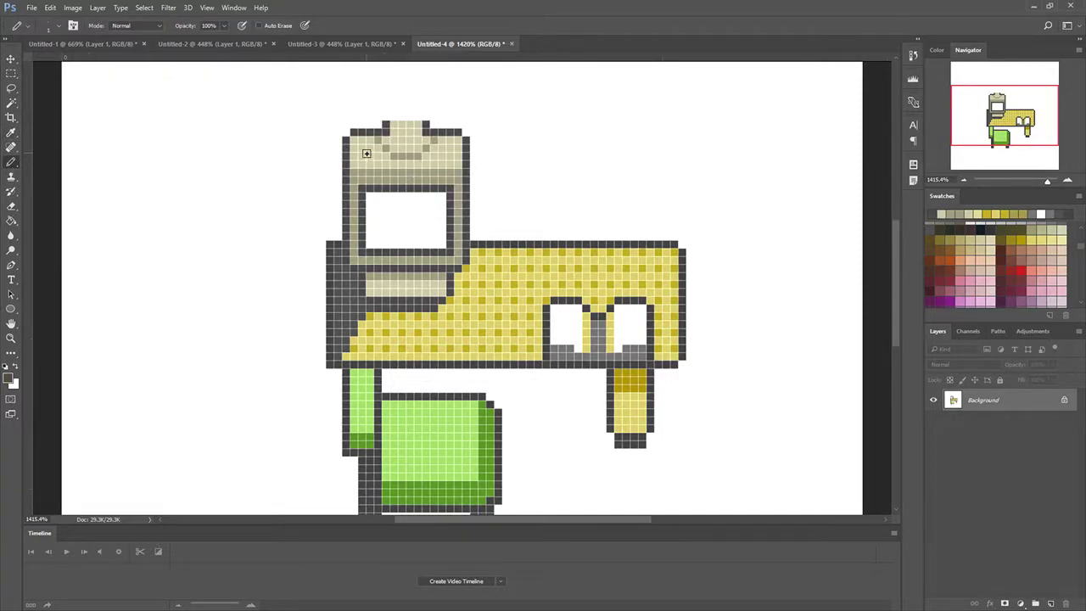
drag(390, 124, 415, 124)
click(11, 134)
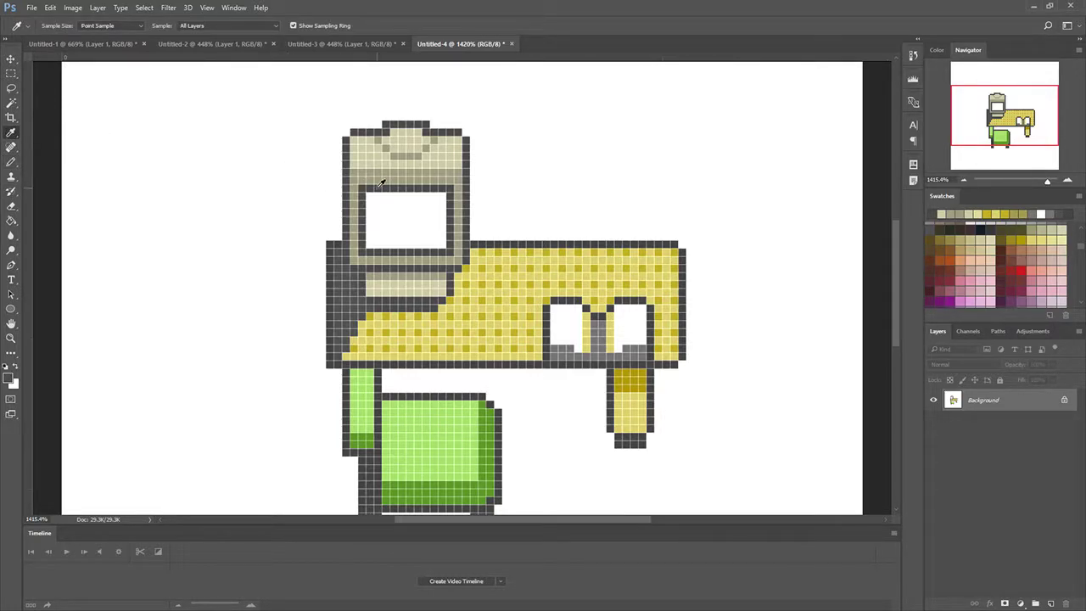
click(11, 161)
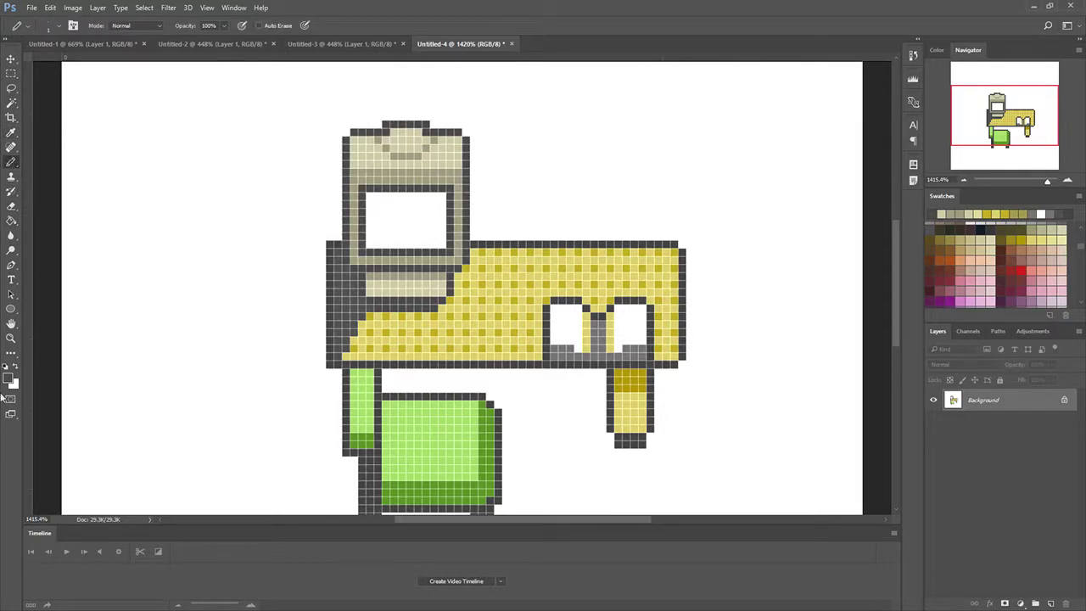
key(i)
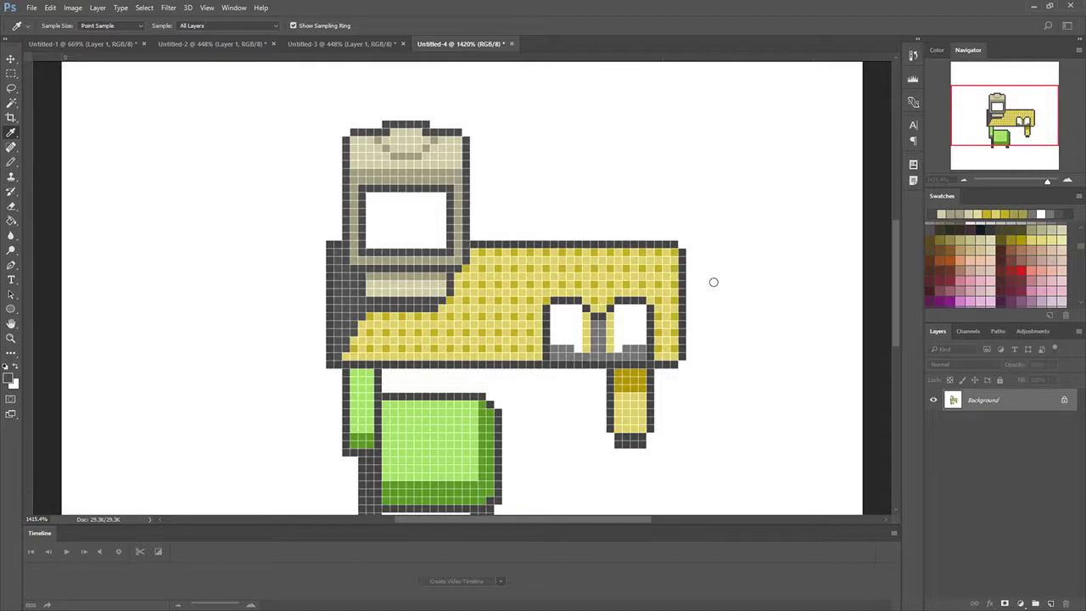
key(b)
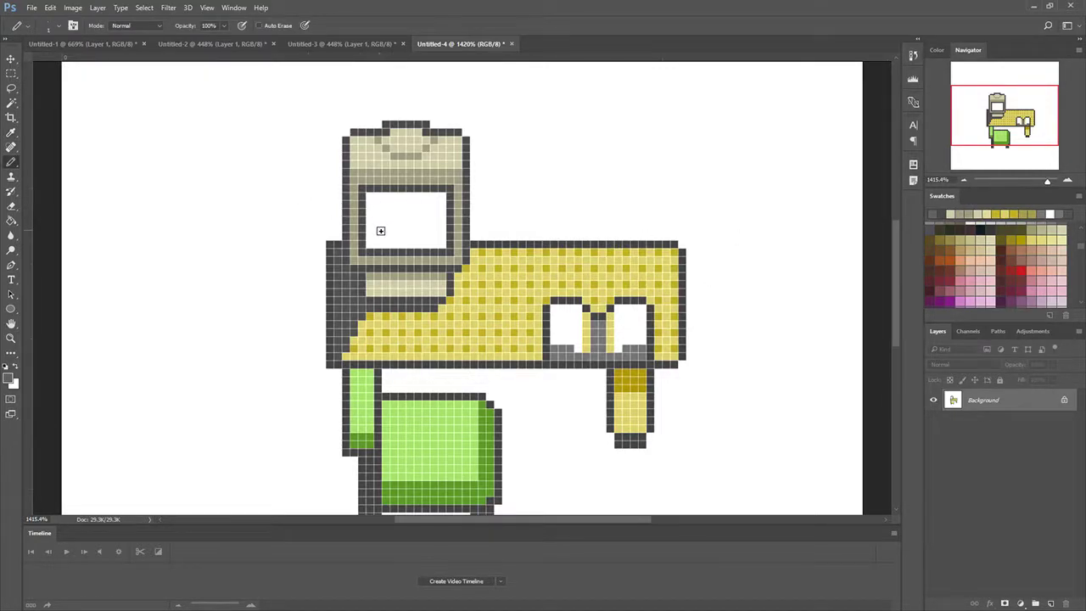
drag(366, 196, 439, 196)
drag(367, 204, 441, 206)
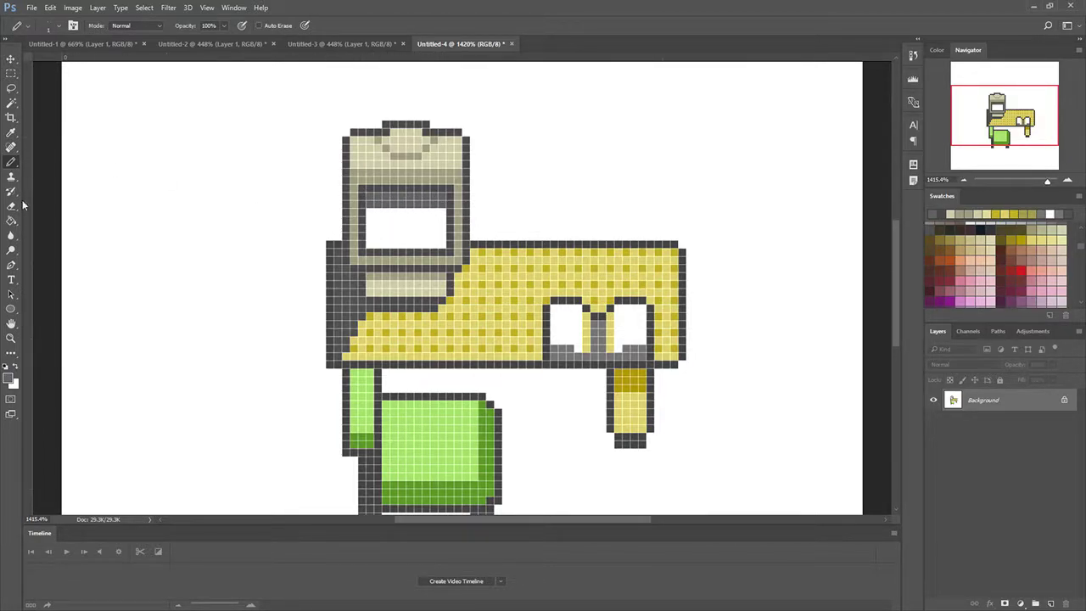
click(12, 219)
- Bucket-fill the remaining white screen area grey, then sample the monitor's light beige
click(421, 228)
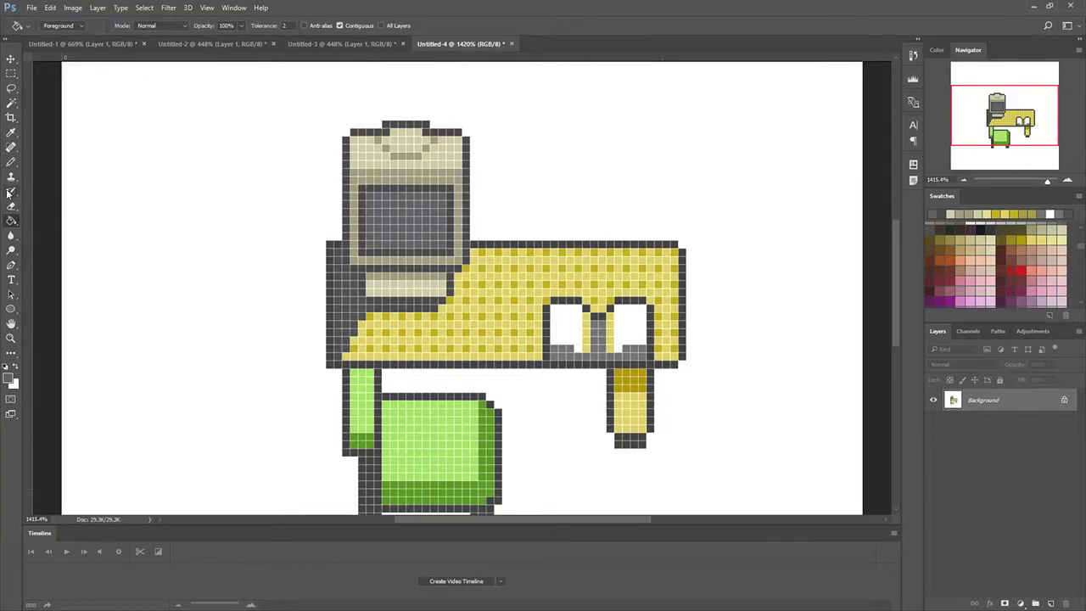
click(11, 161)
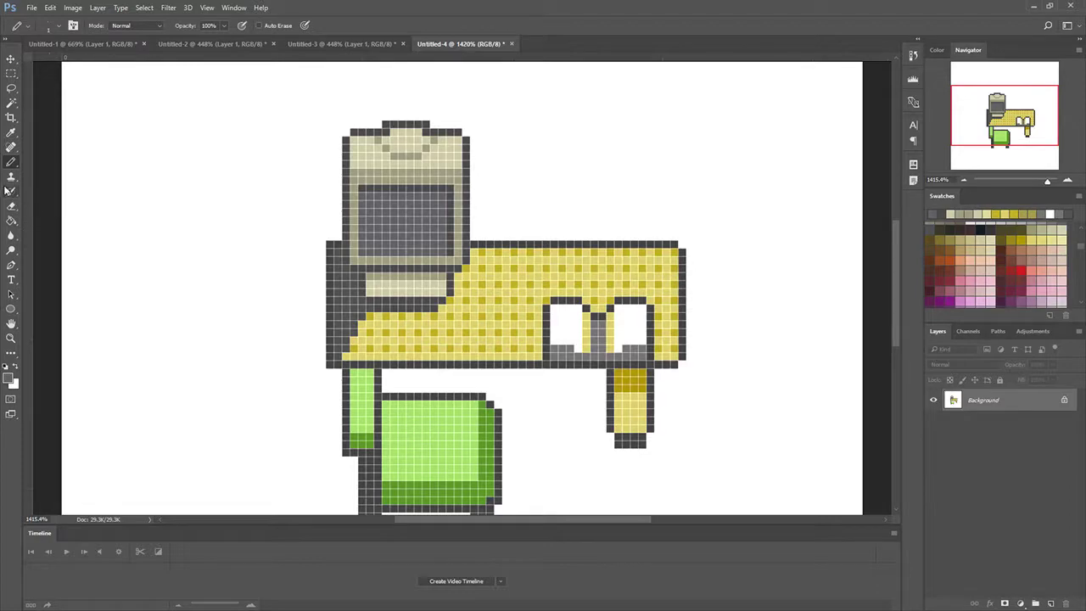
click(10, 136)
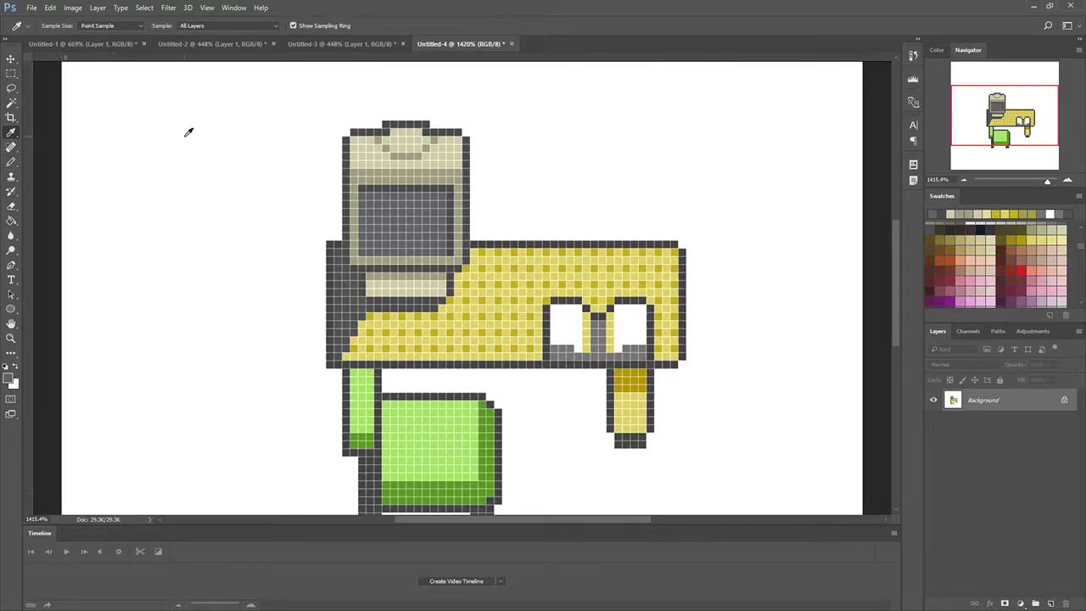
click(392, 167)
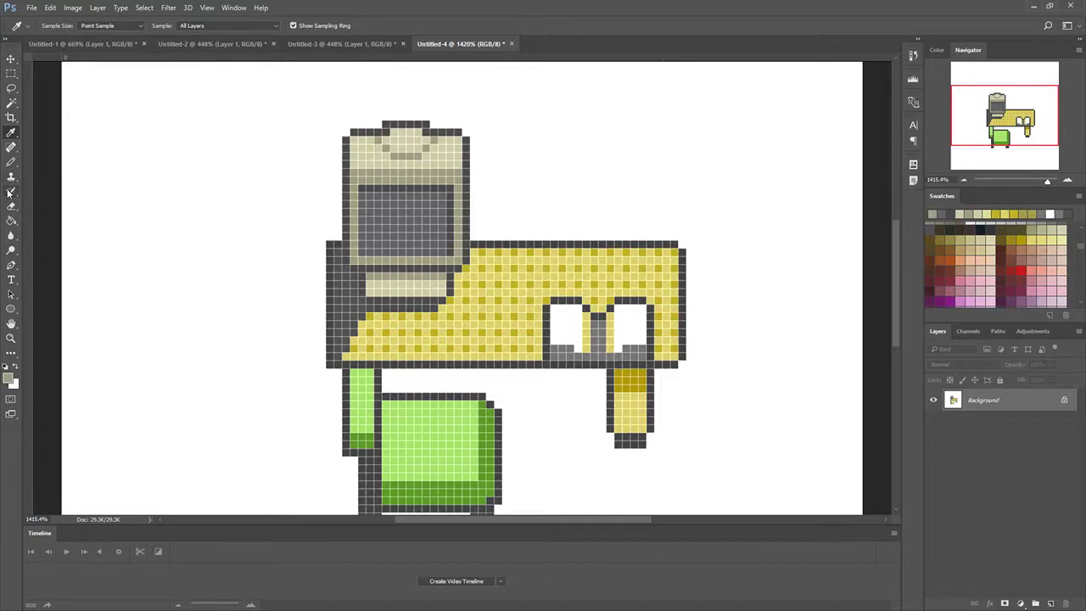
click(10, 162)
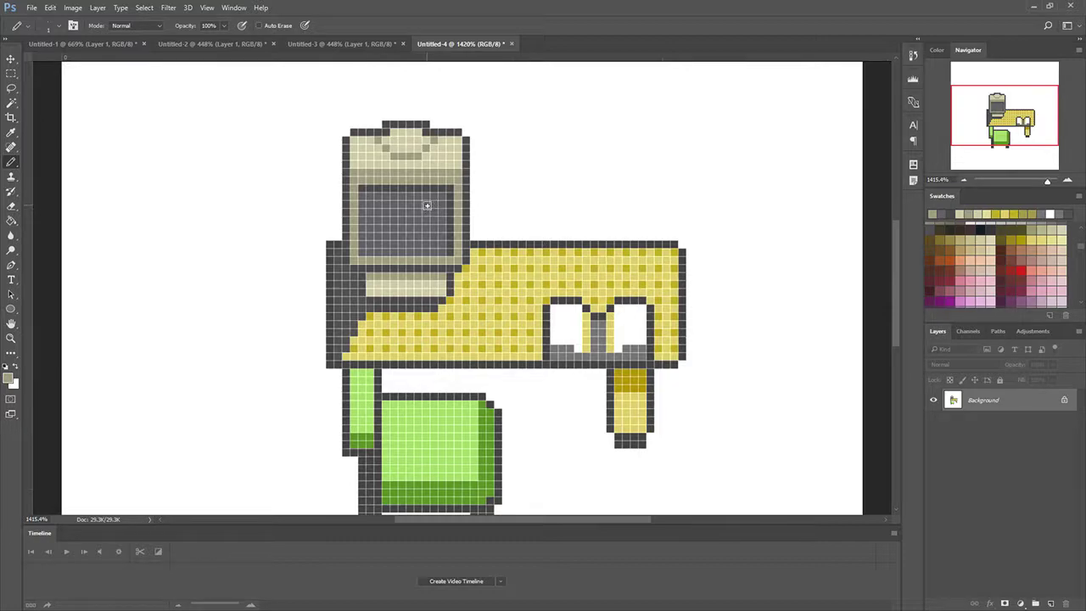
- Draw a light L-shaped glare on the screen's right and recolour one stray pixel grey
drag(427, 209, 428, 222)
drag(427, 228, 439, 229)
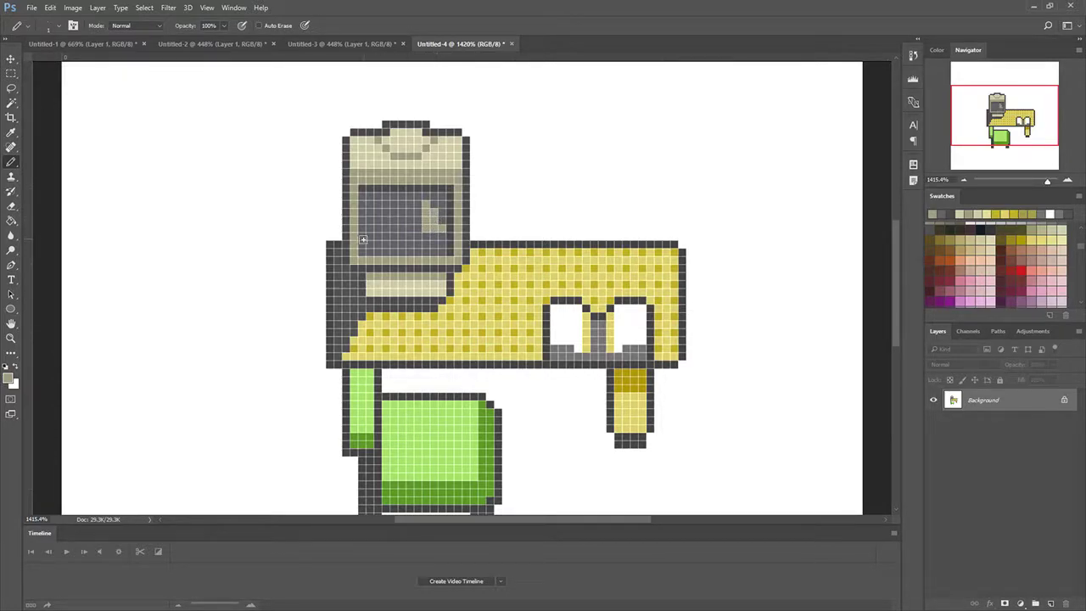
click(11, 132)
click(405, 232)
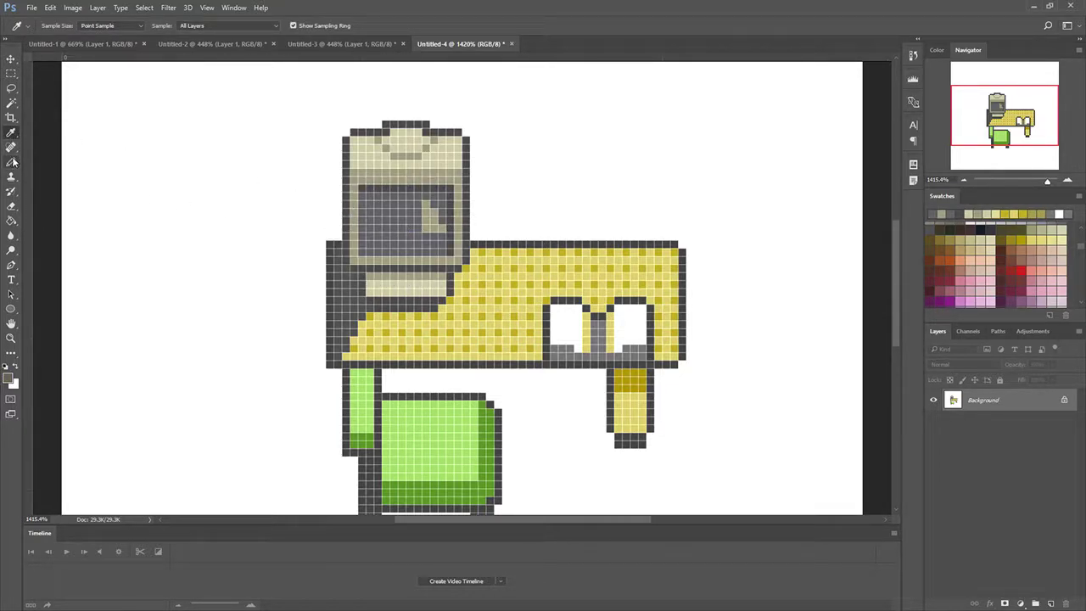
click(11, 161)
click(426, 223)
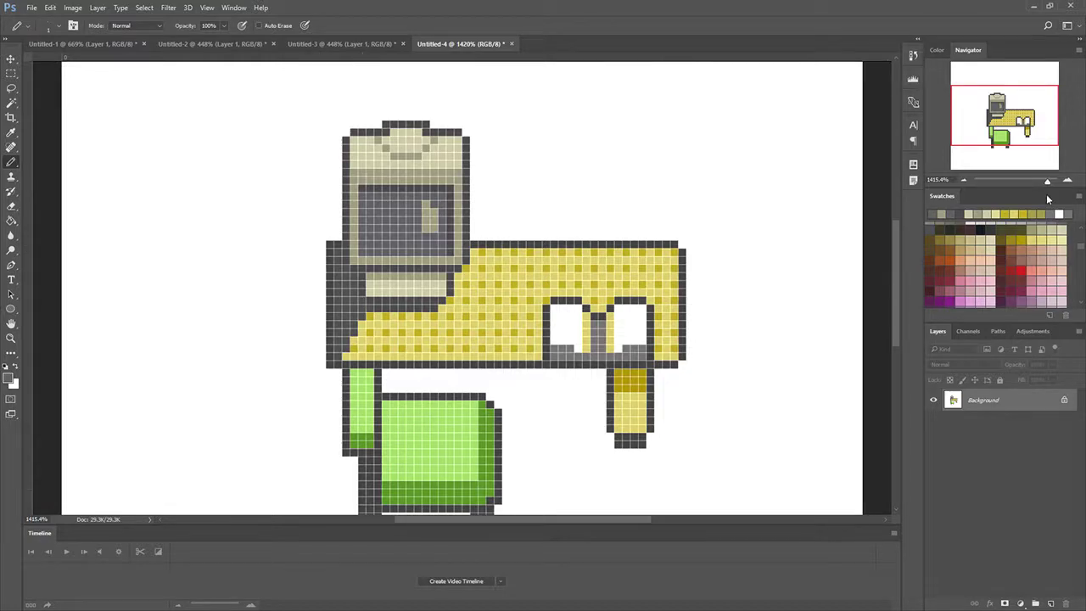
- Zoom out in the Navigator to view the whole image, then back in to about 997%
drag(1048, 183, 1034, 185)
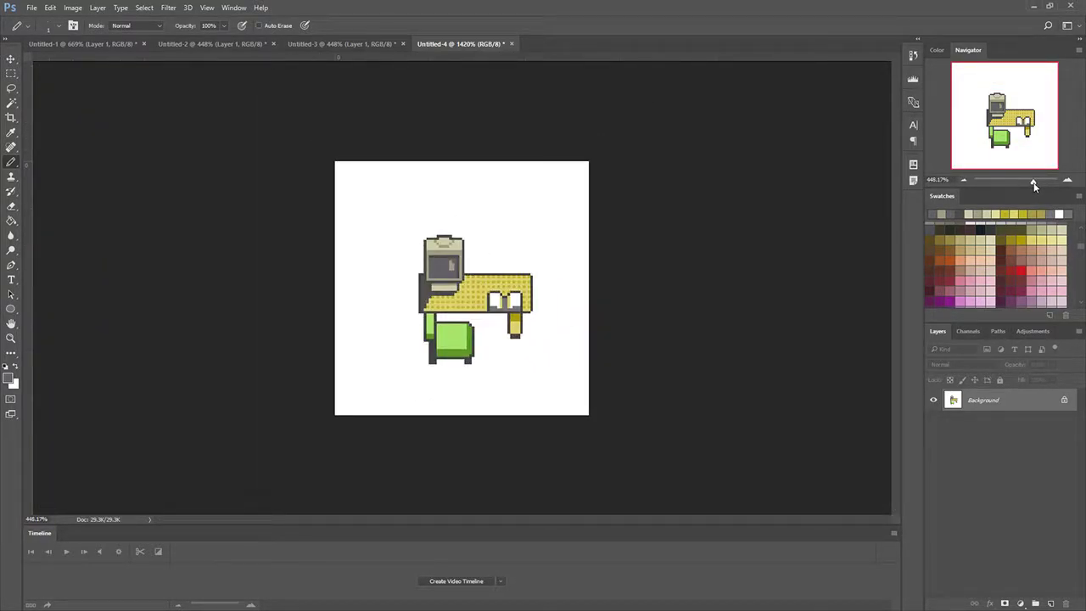
drag(1034, 185, 1035, 183)
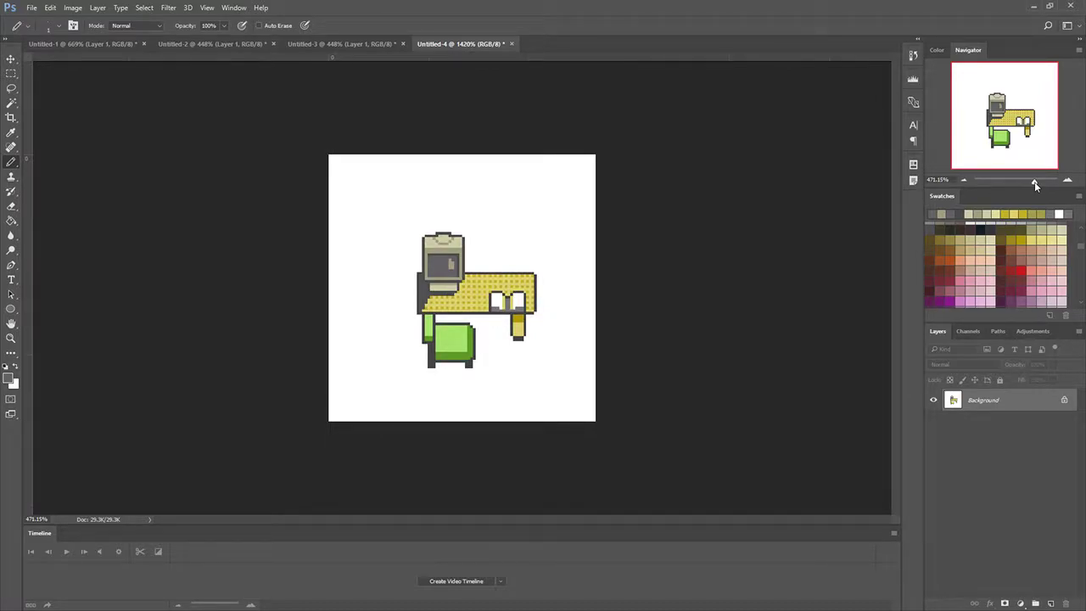
drag(1034, 180, 1034, 182)
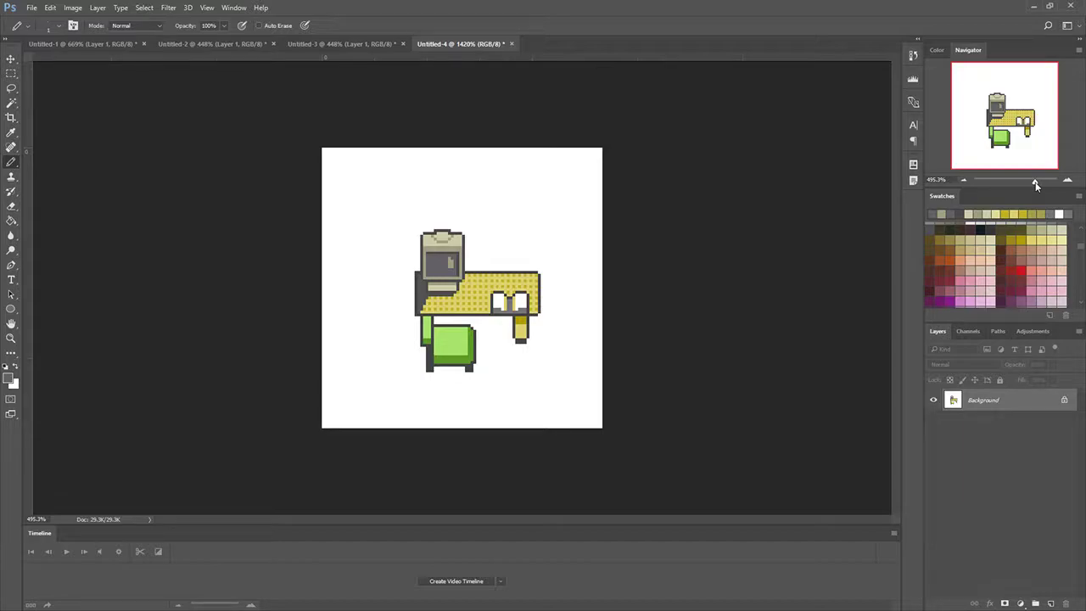
drag(1034, 183, 1042, 180)
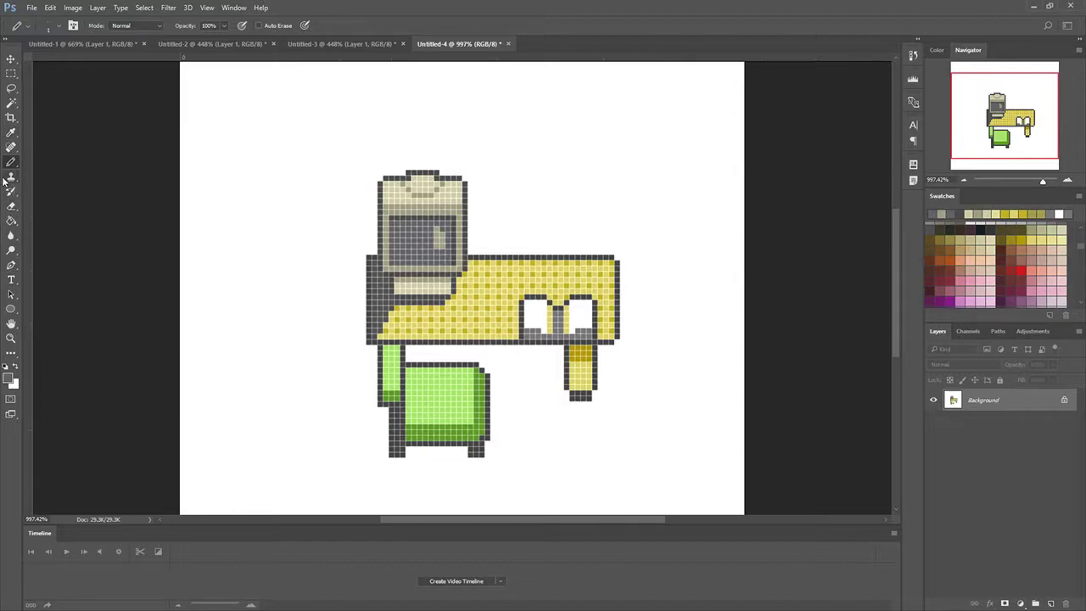
- Line from the desk leg to the chair in dark outline colour, then bucket-fill the gap under the desk
click(11, 133)
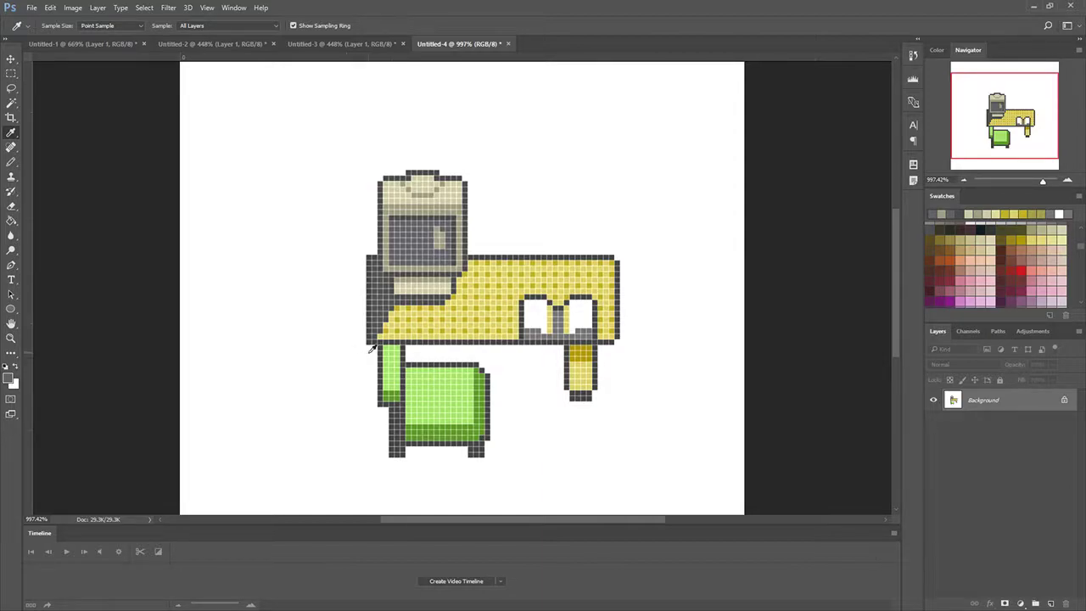
click(448, 336)
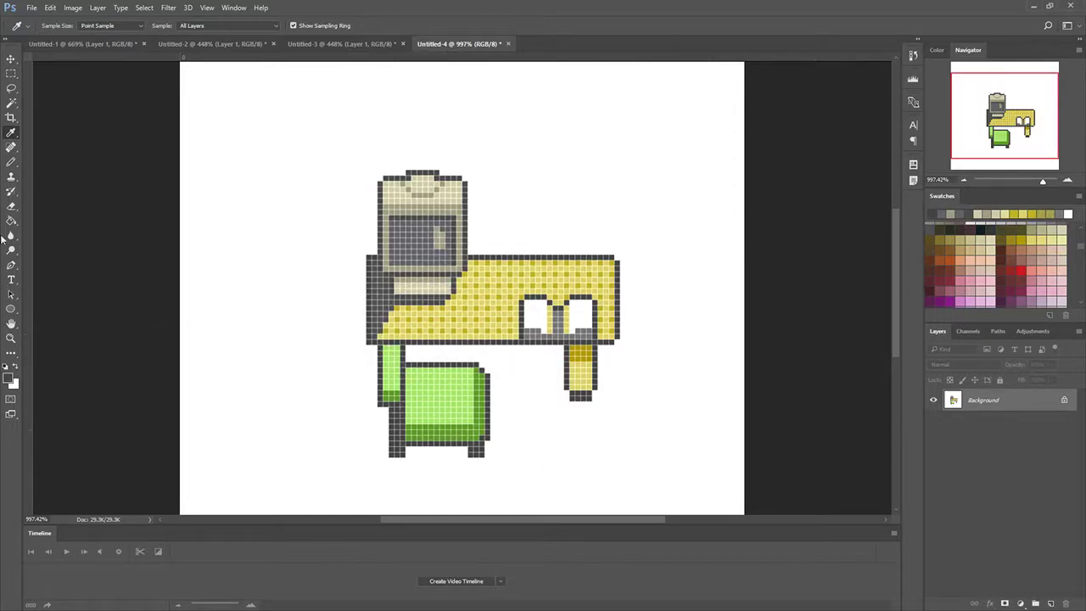
click(11, 162)
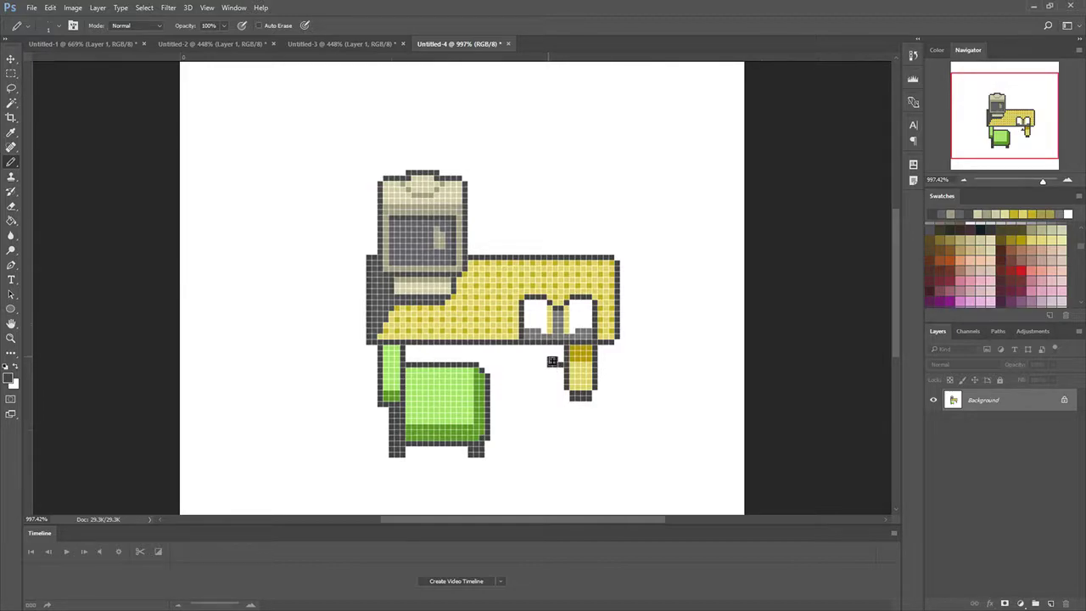
drag(553, 361, 413, 355)
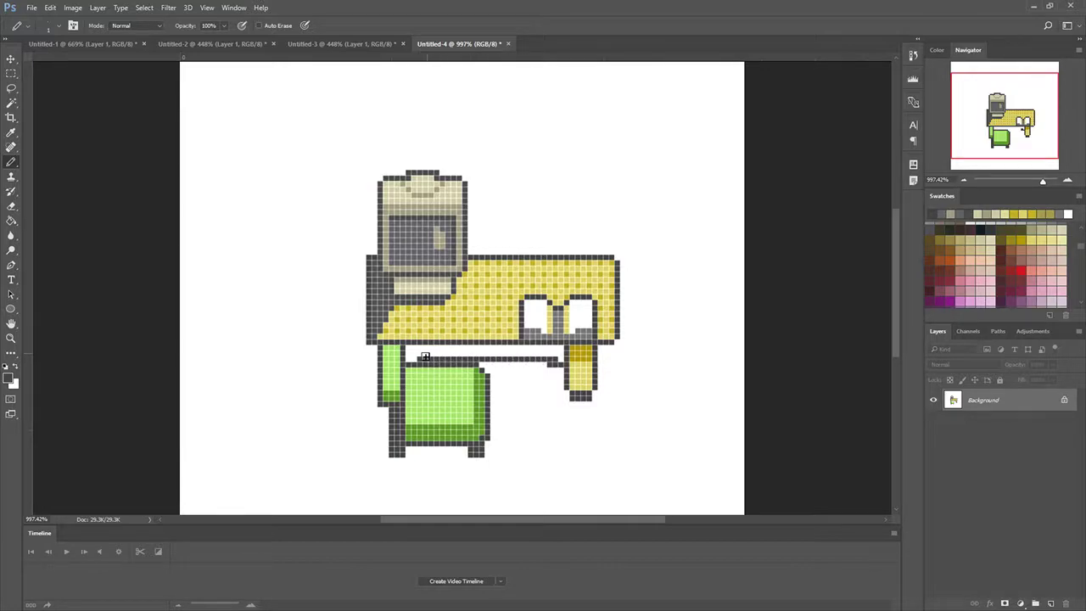
click(11, 220)
click(545, 352)
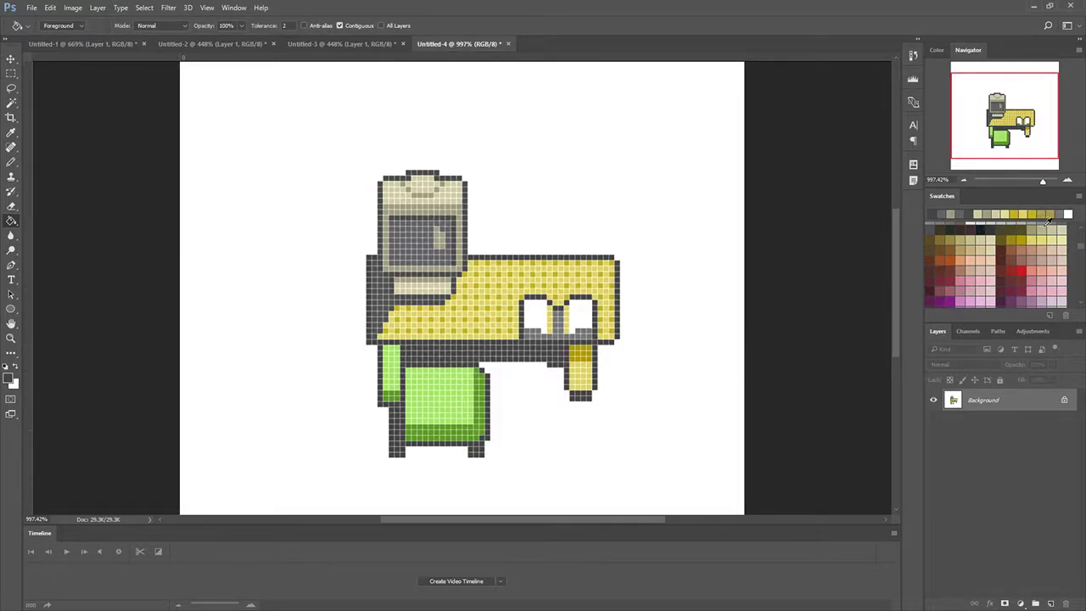
drag(1043, 183, 1027, 183)
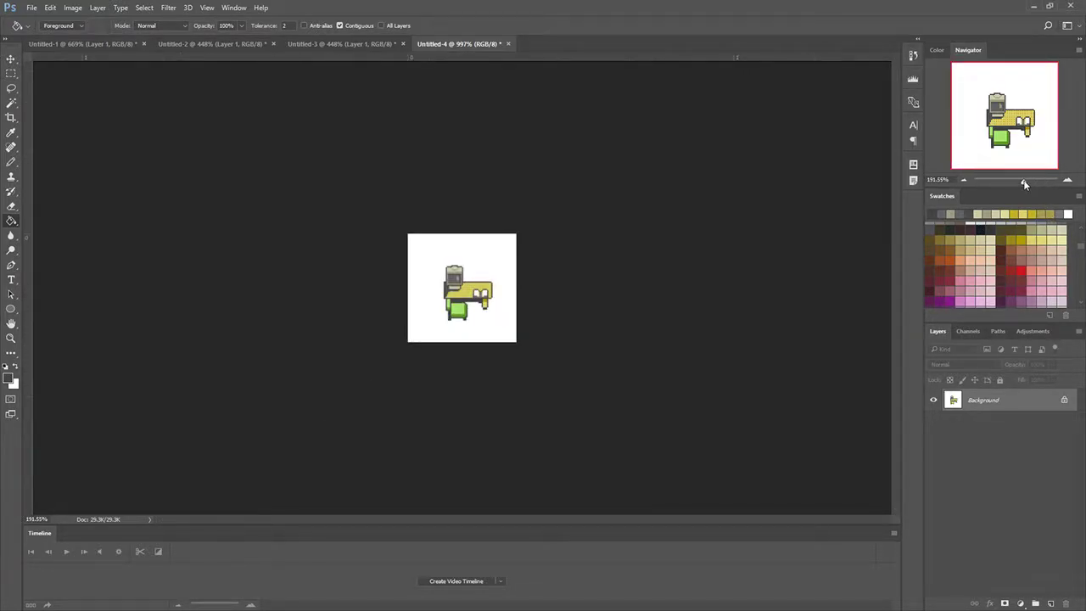